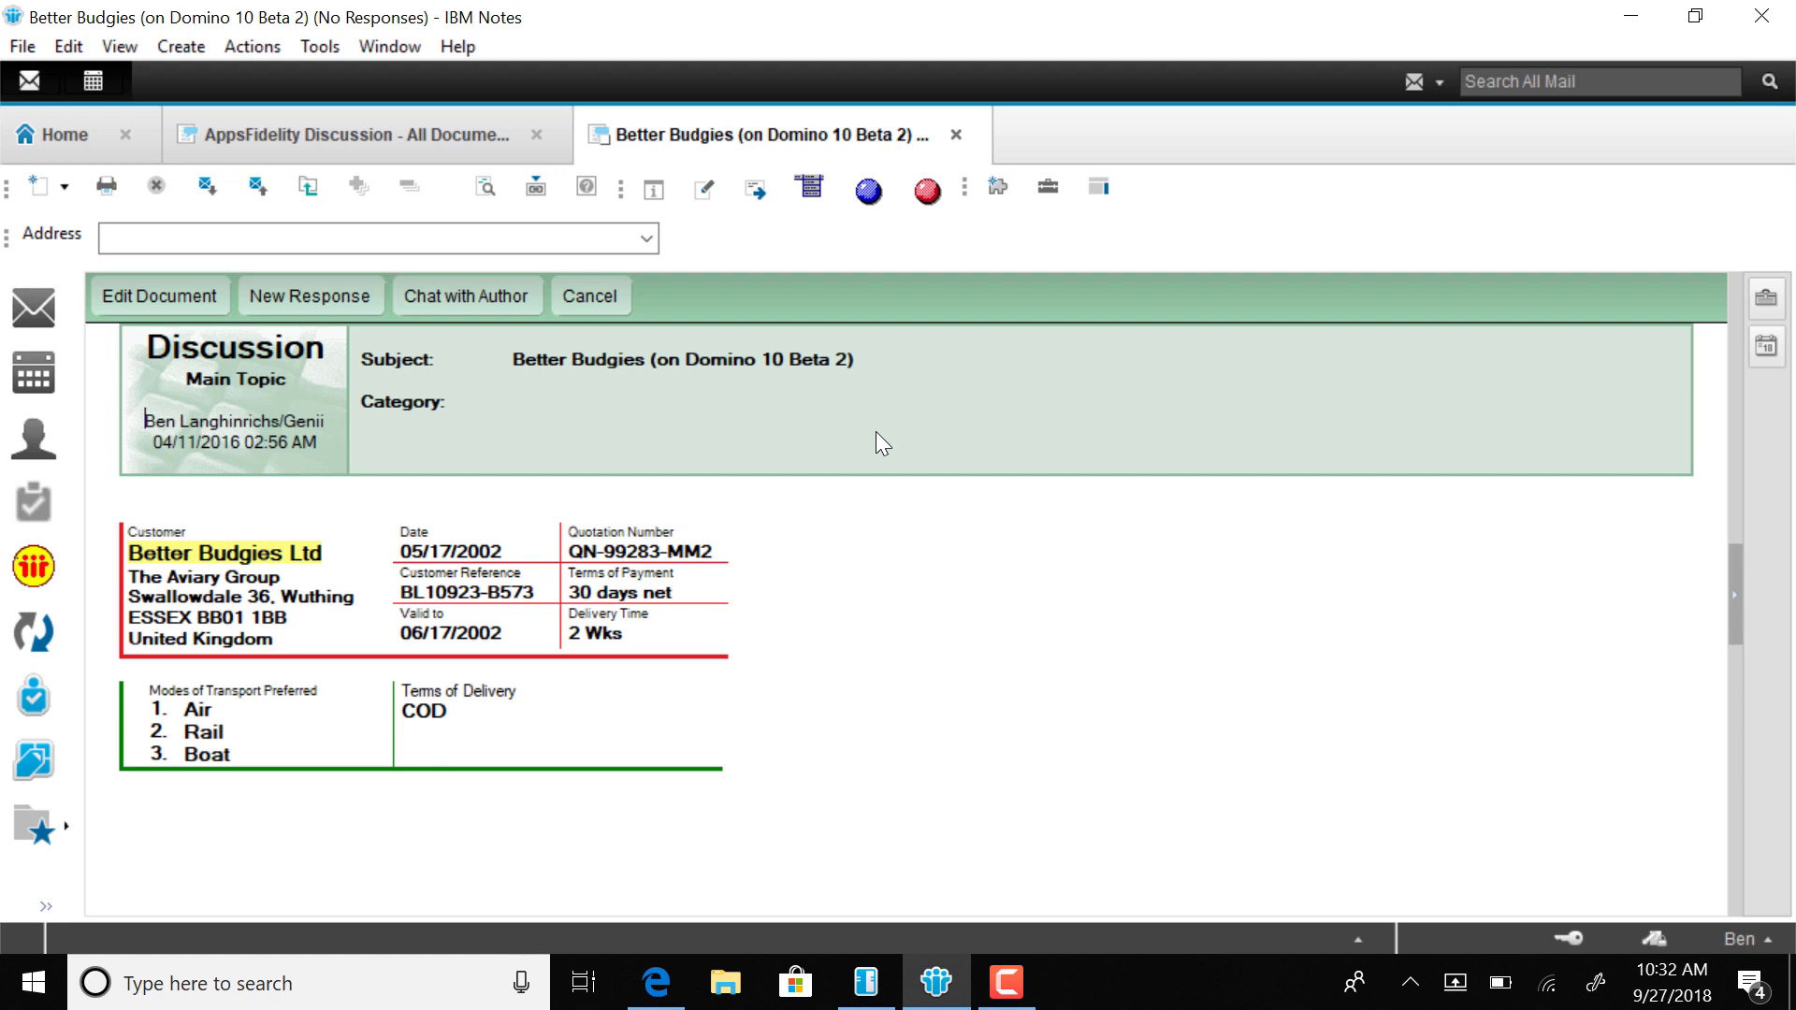
Close the Better Budgies topic, then open Regional Sales Reports to view its original layout and return to the document list.
key(Escape)
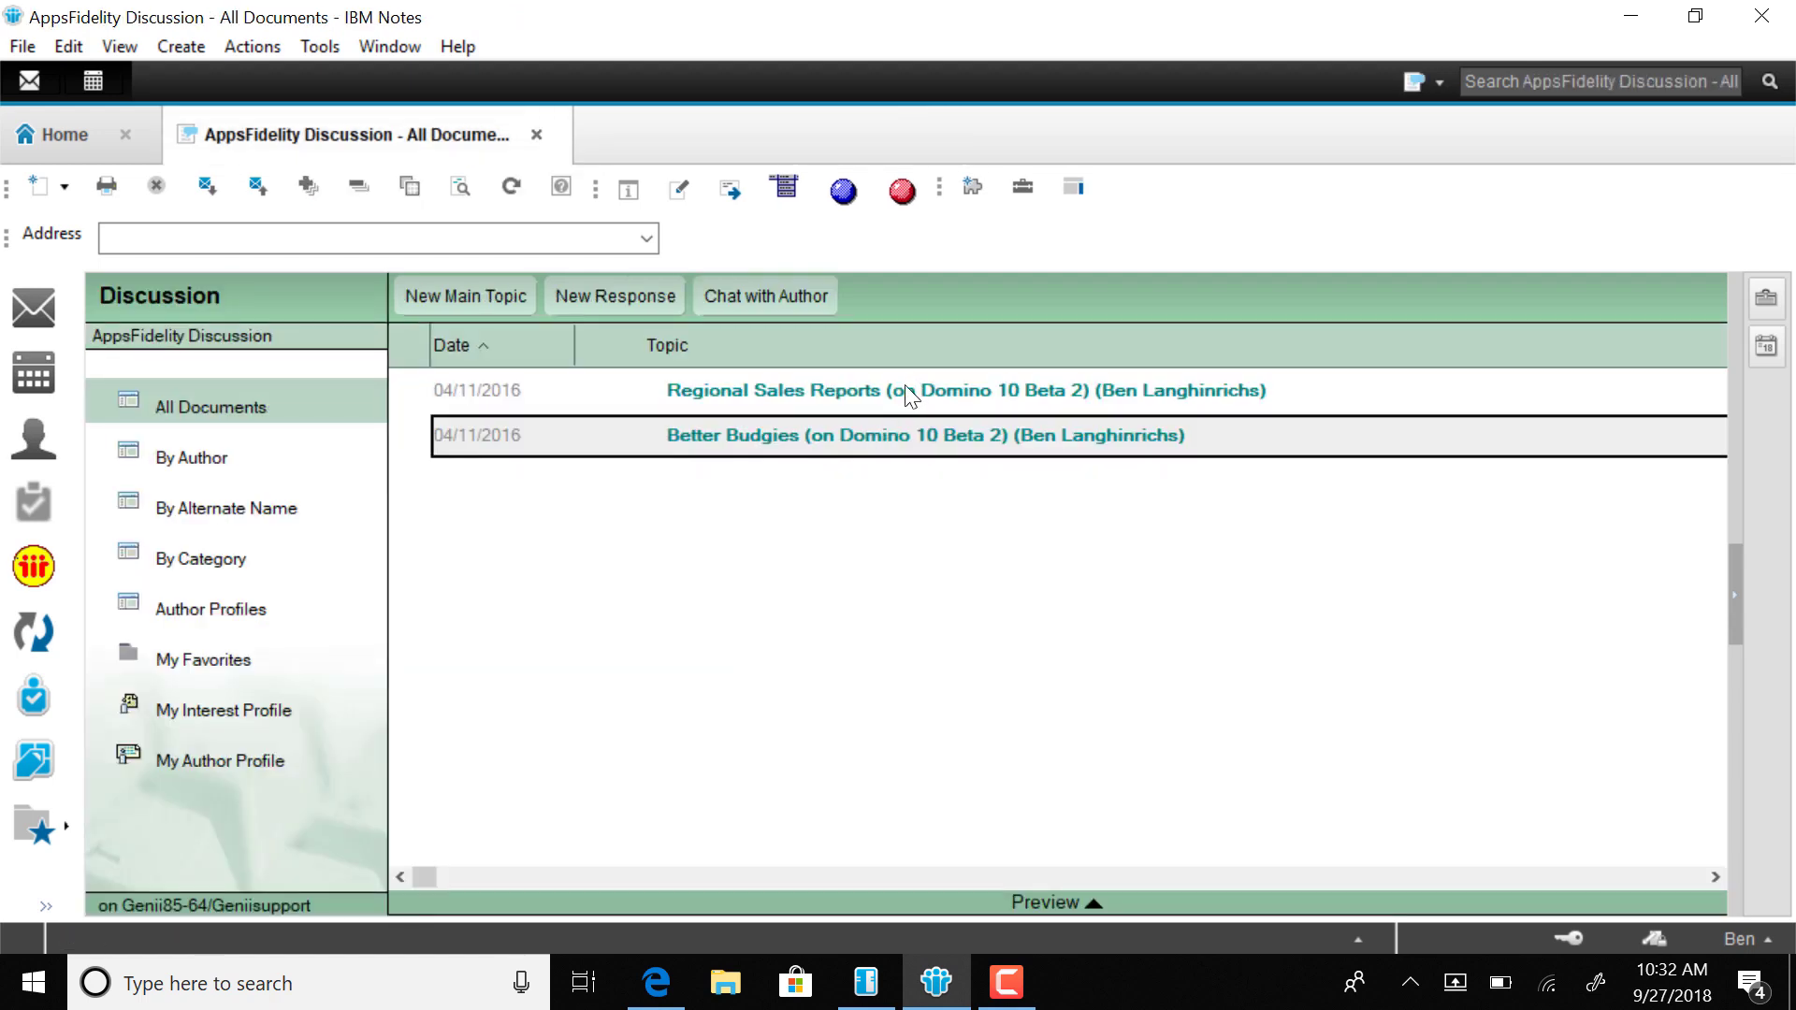
double_click(905, 390)
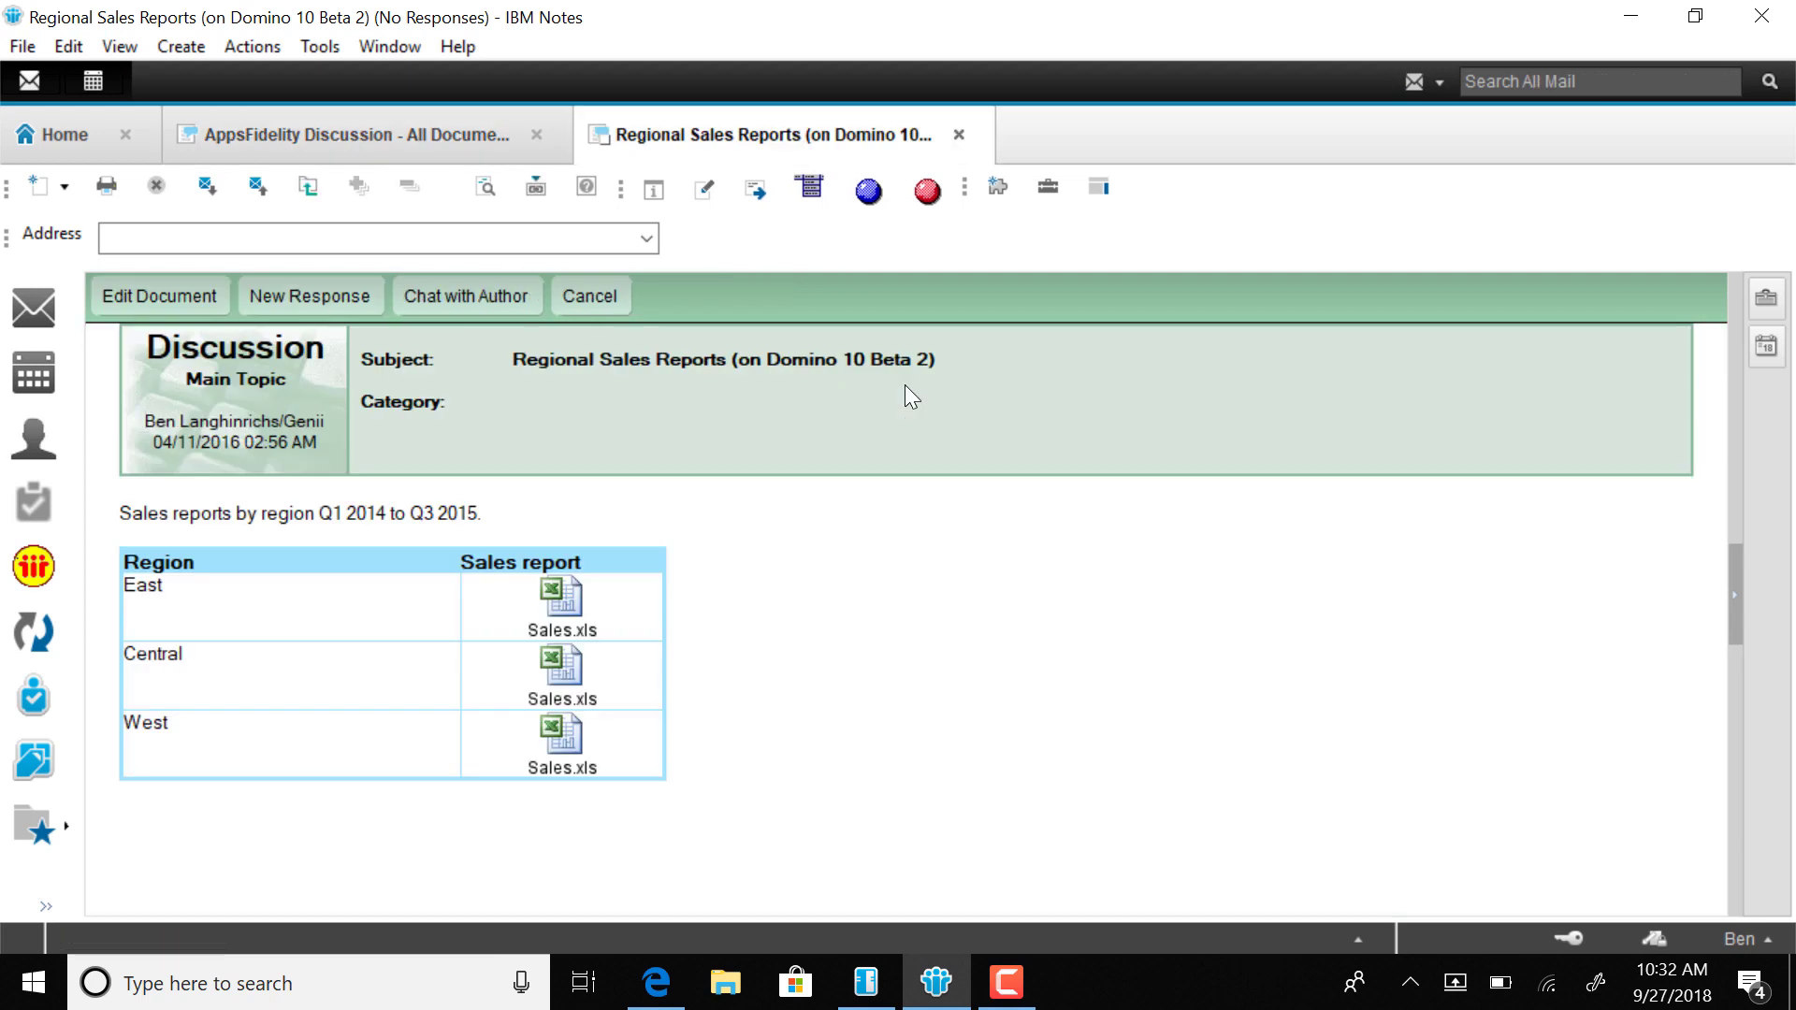
key(Escape)
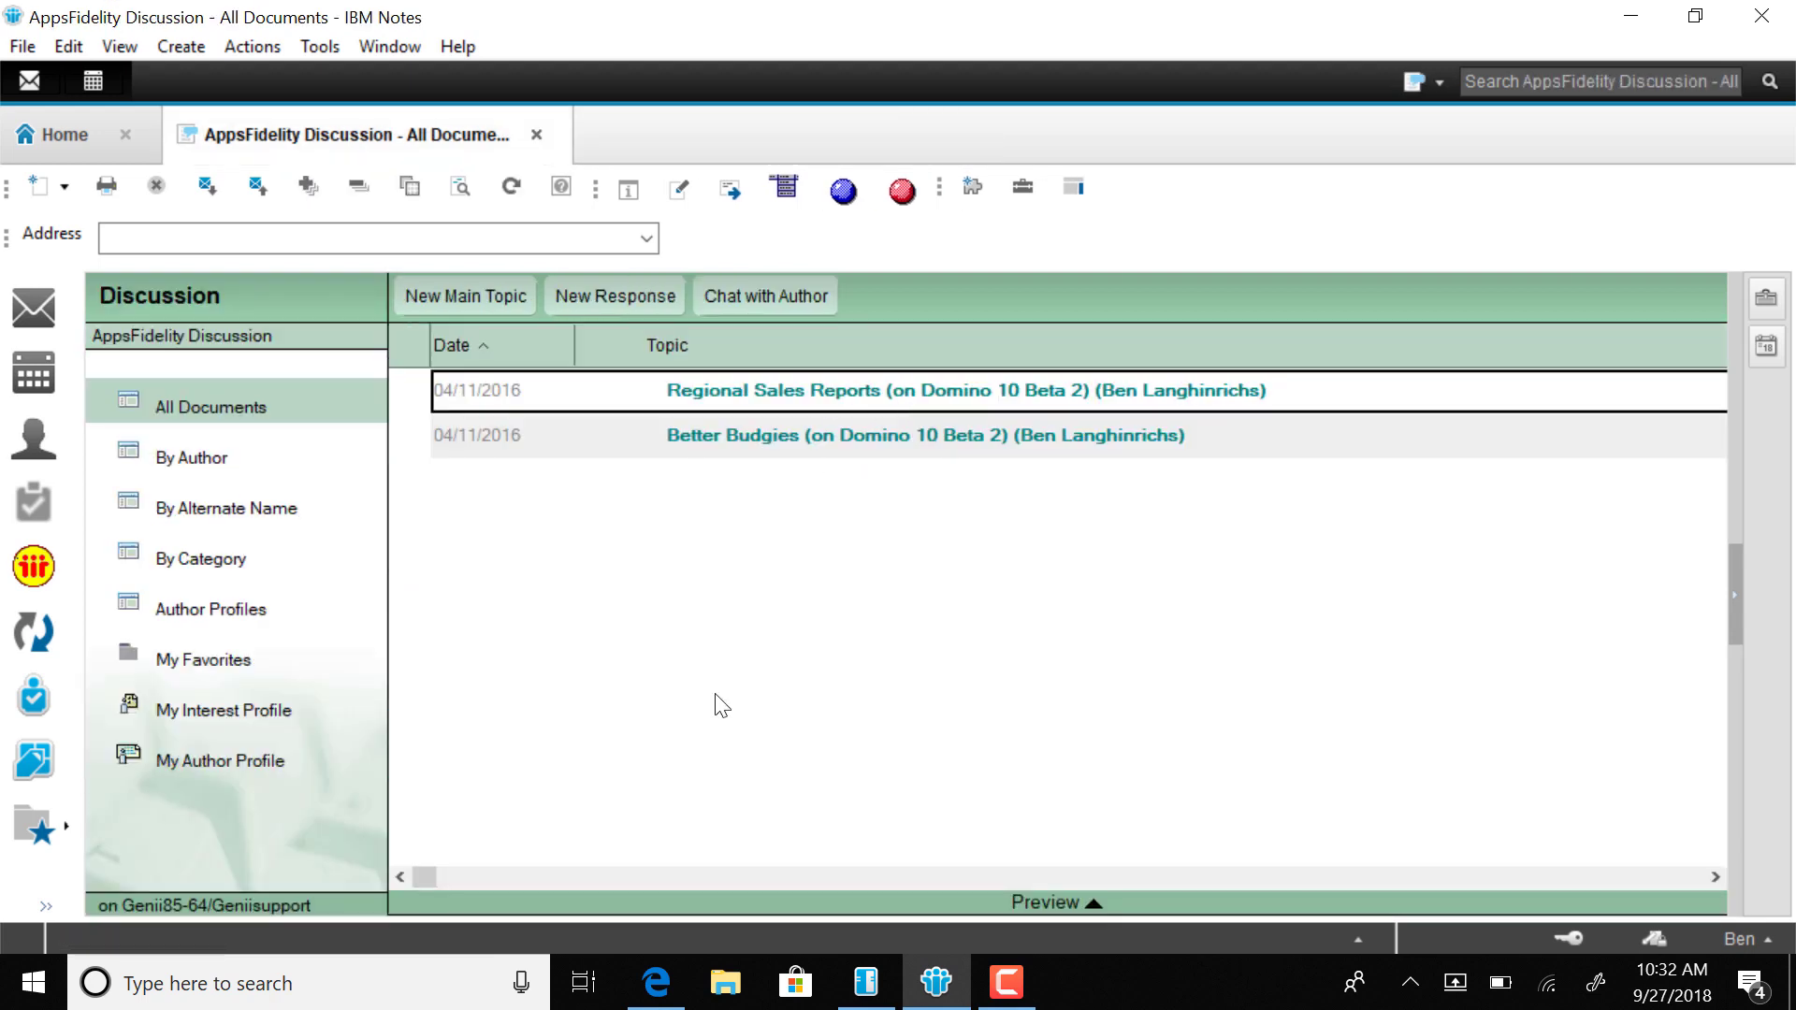
Switch to Microsoft Edge and view the web versions of the Better Budgies and Regional Sales Reports topics.
click(661, 984)
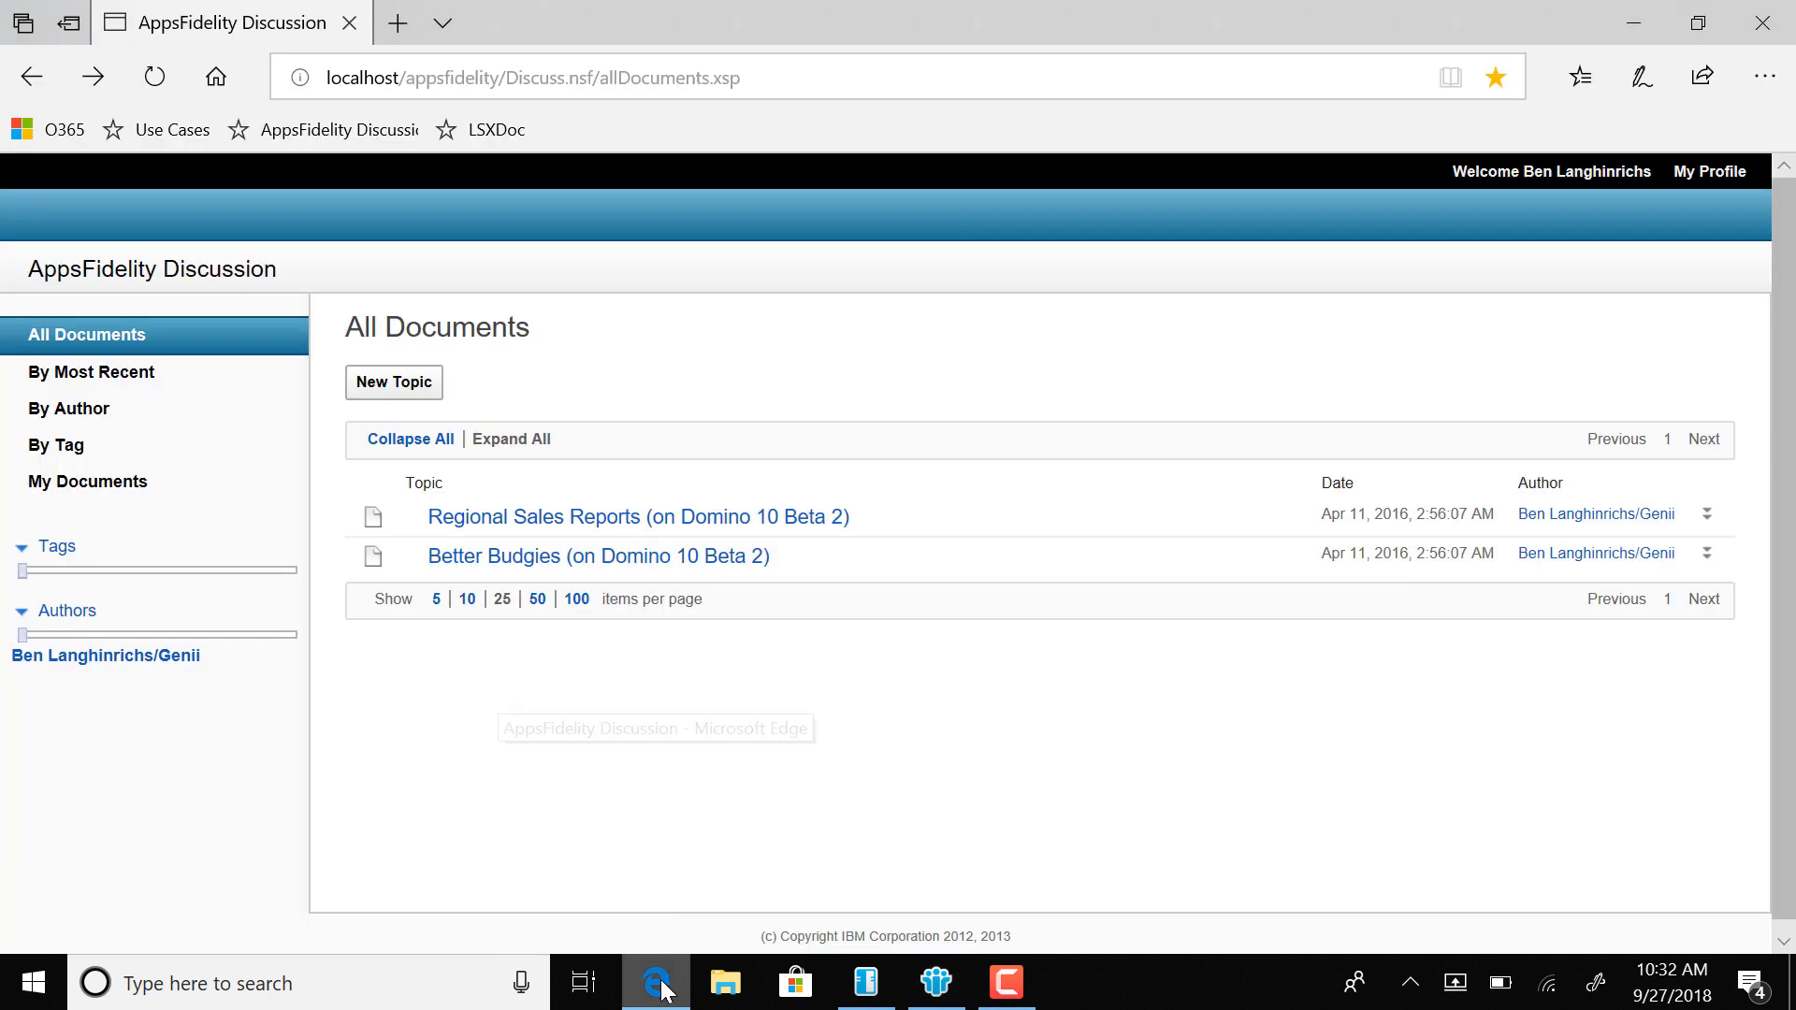
click(672, 558)
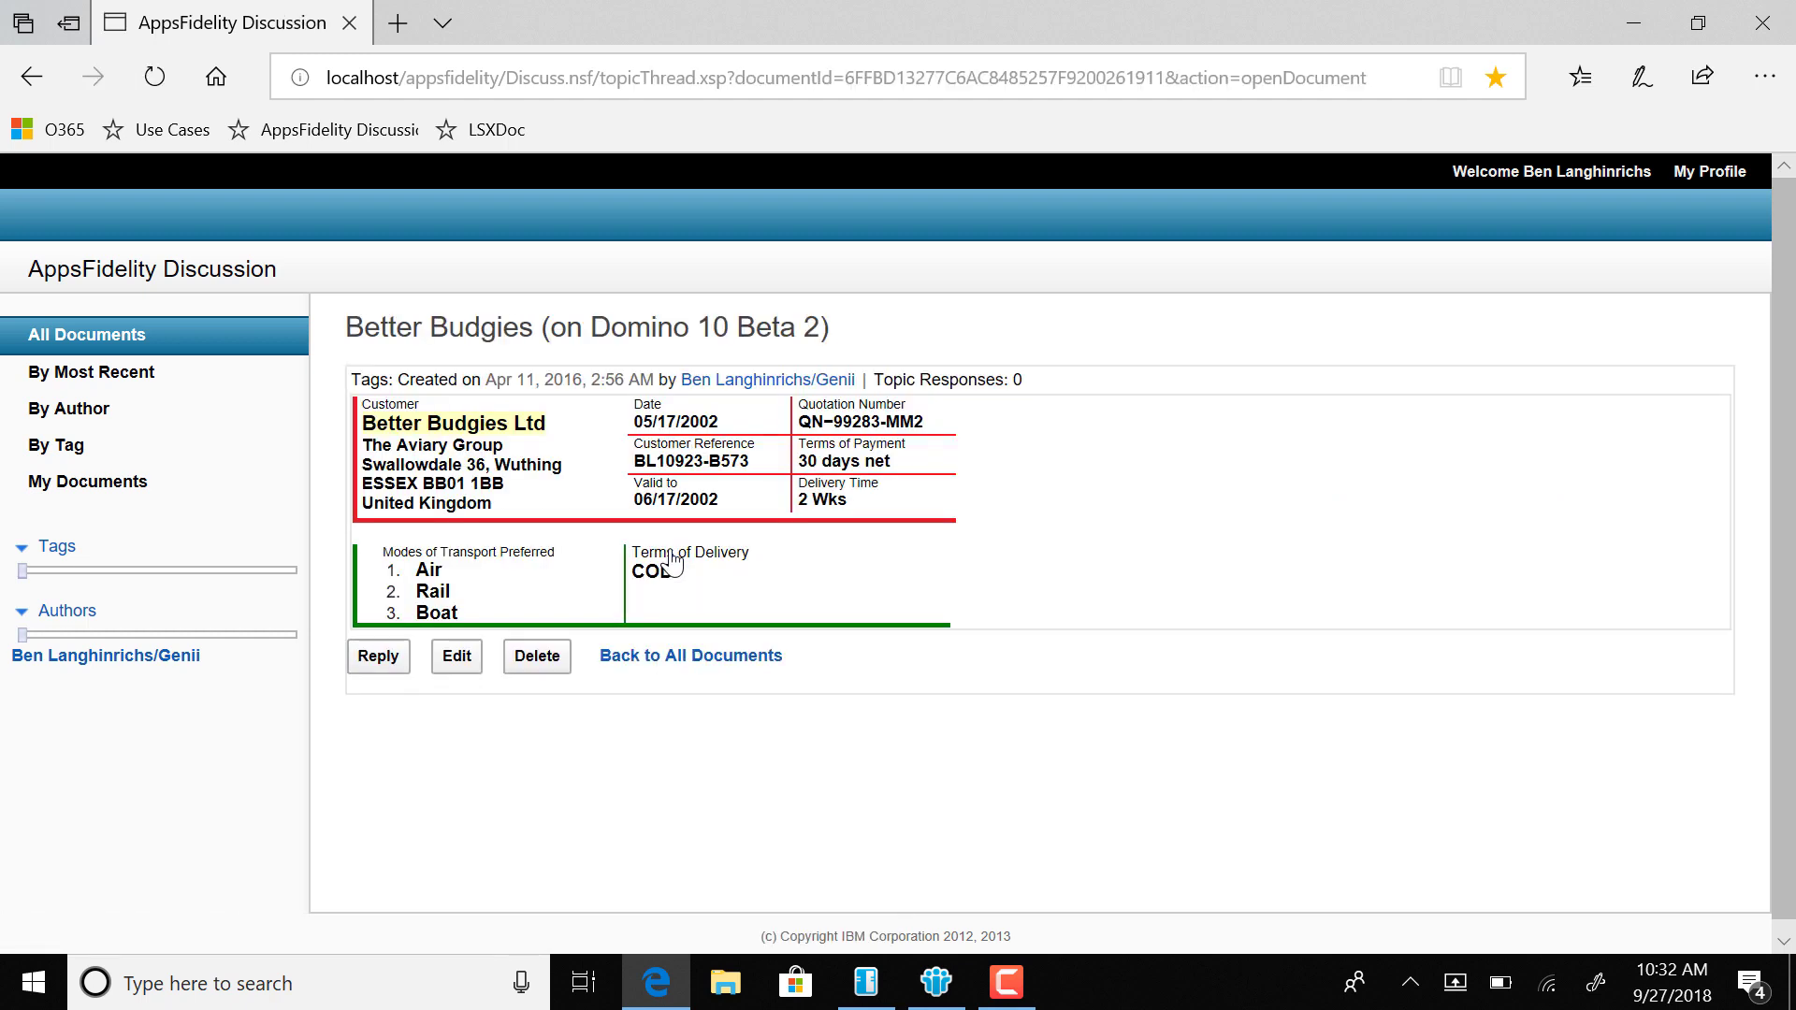
click(32, 76)
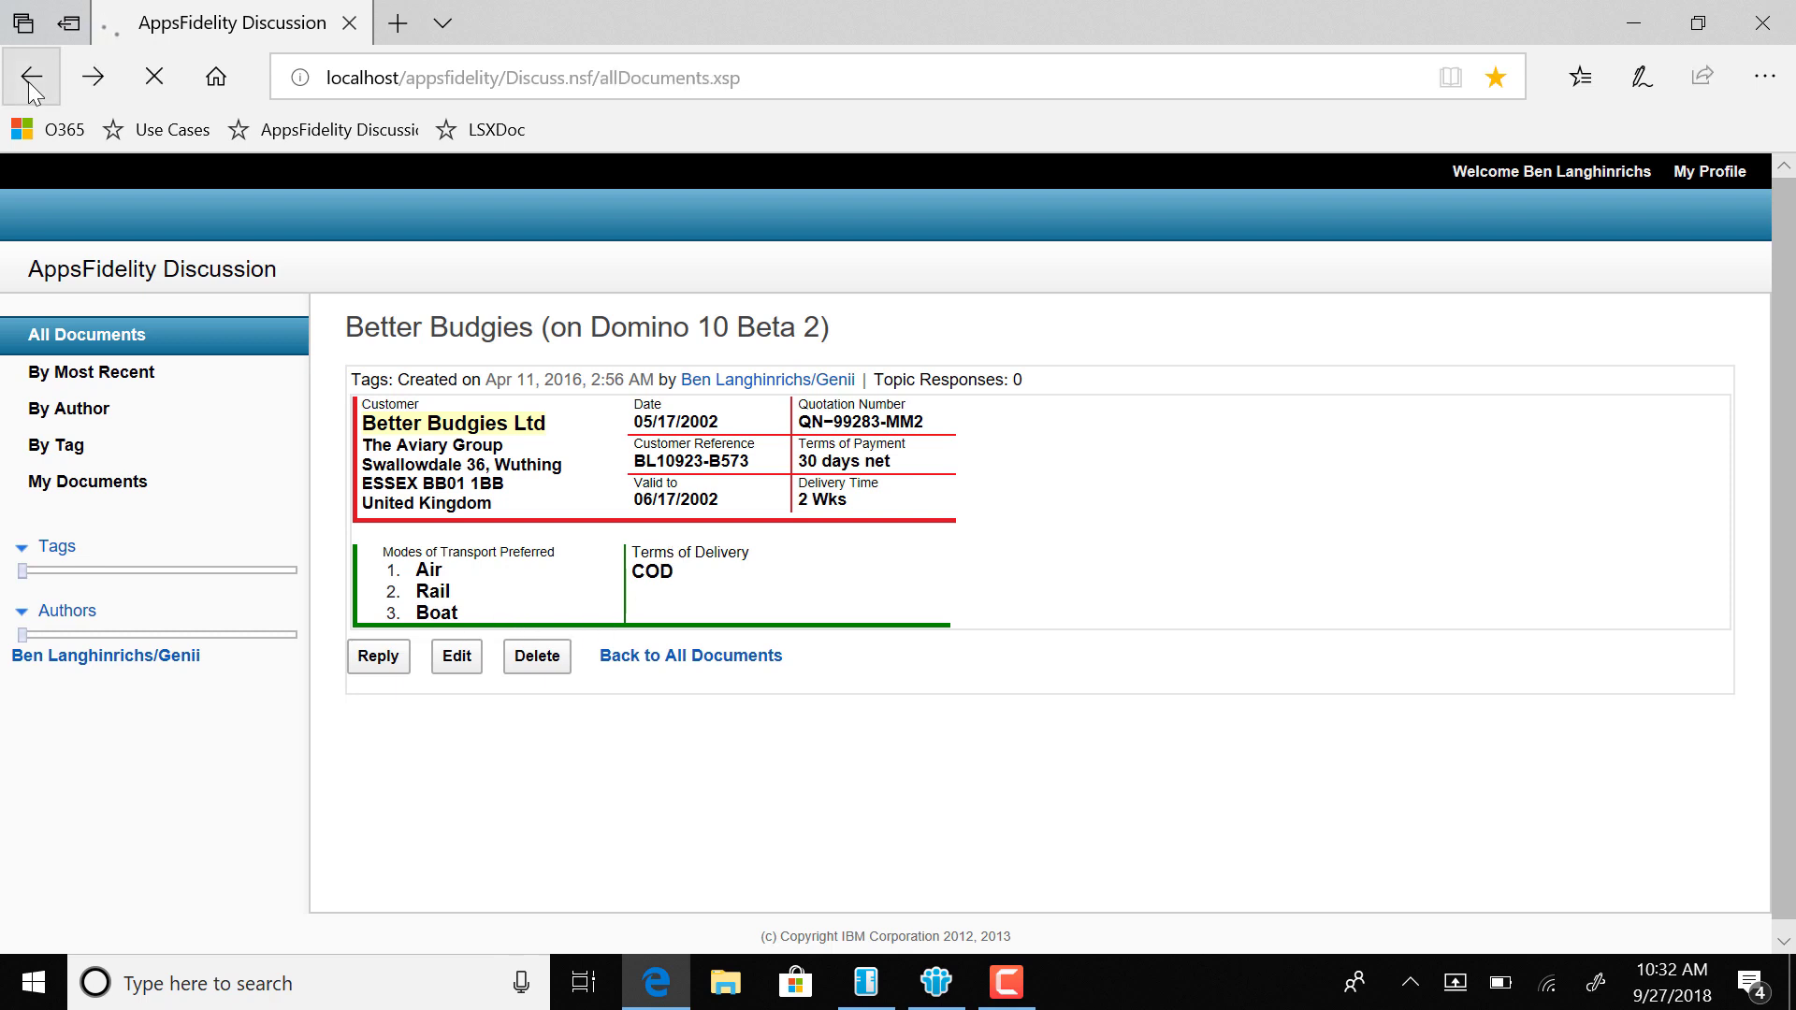
click(554, 524)
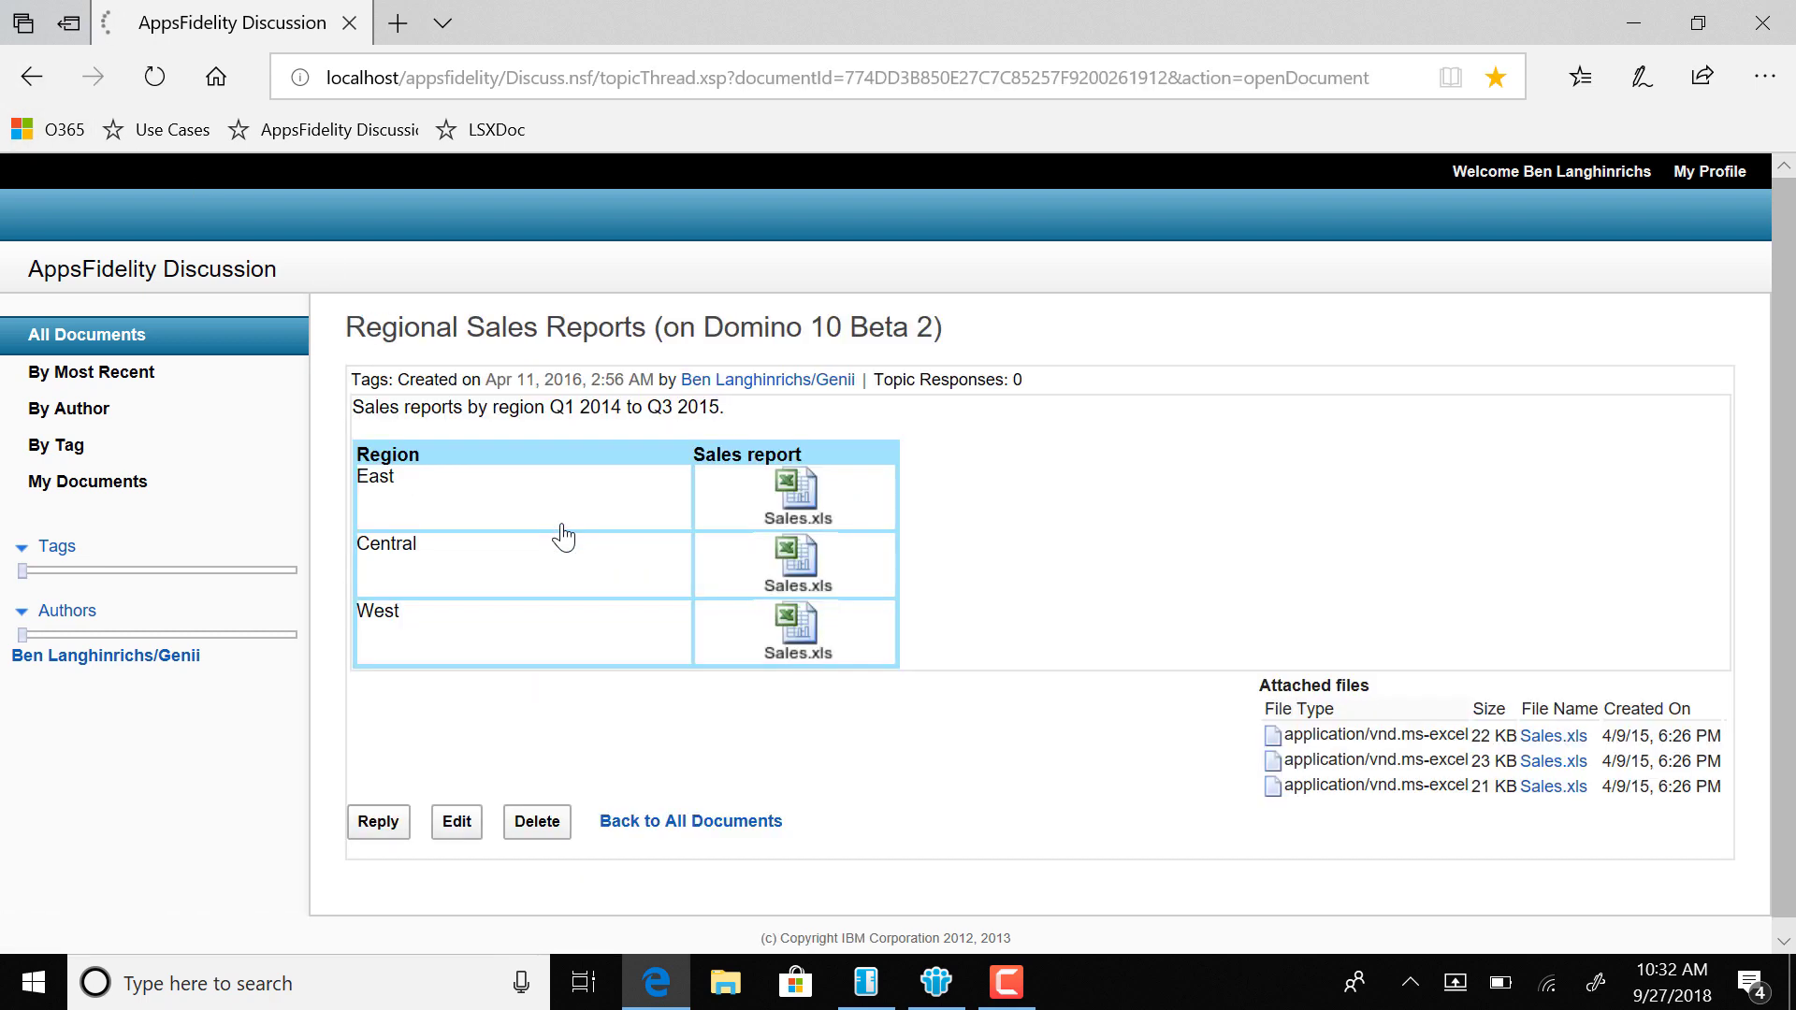
Open the Central region's Sales.xls attachment in Excel to check its contents, then close the workbook.
click(814, 573)
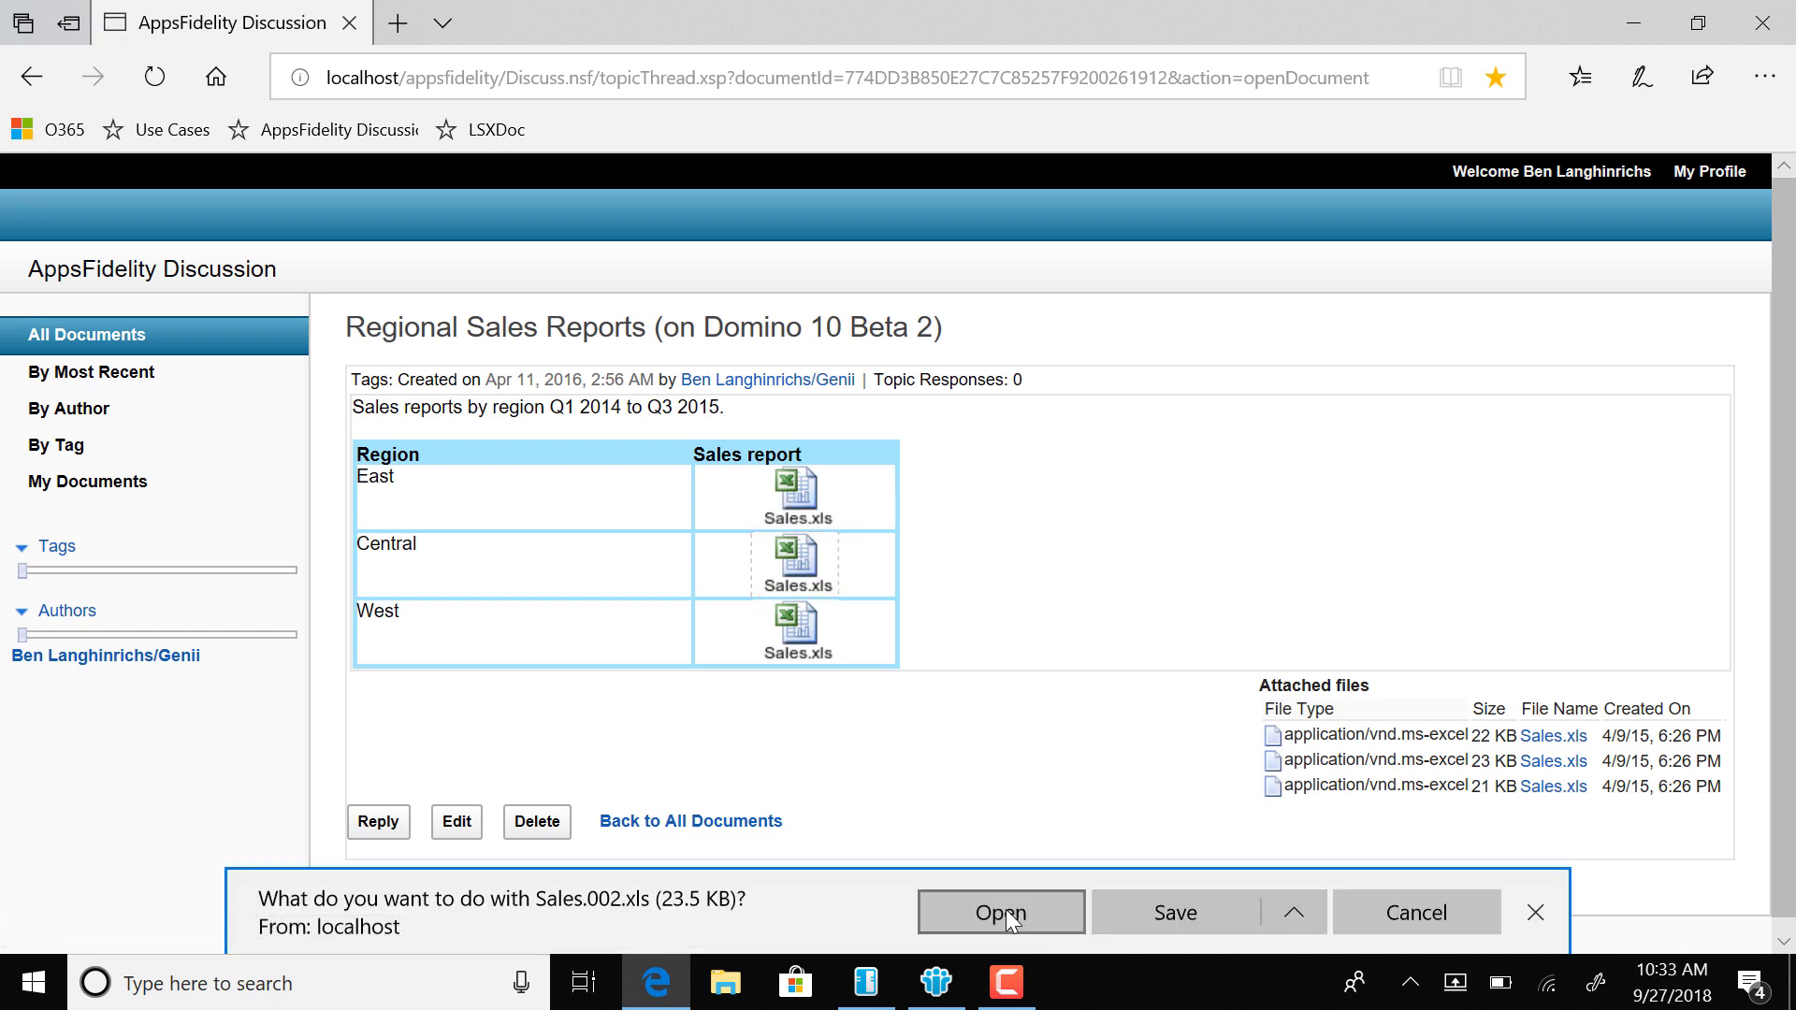
click(1007, 920)
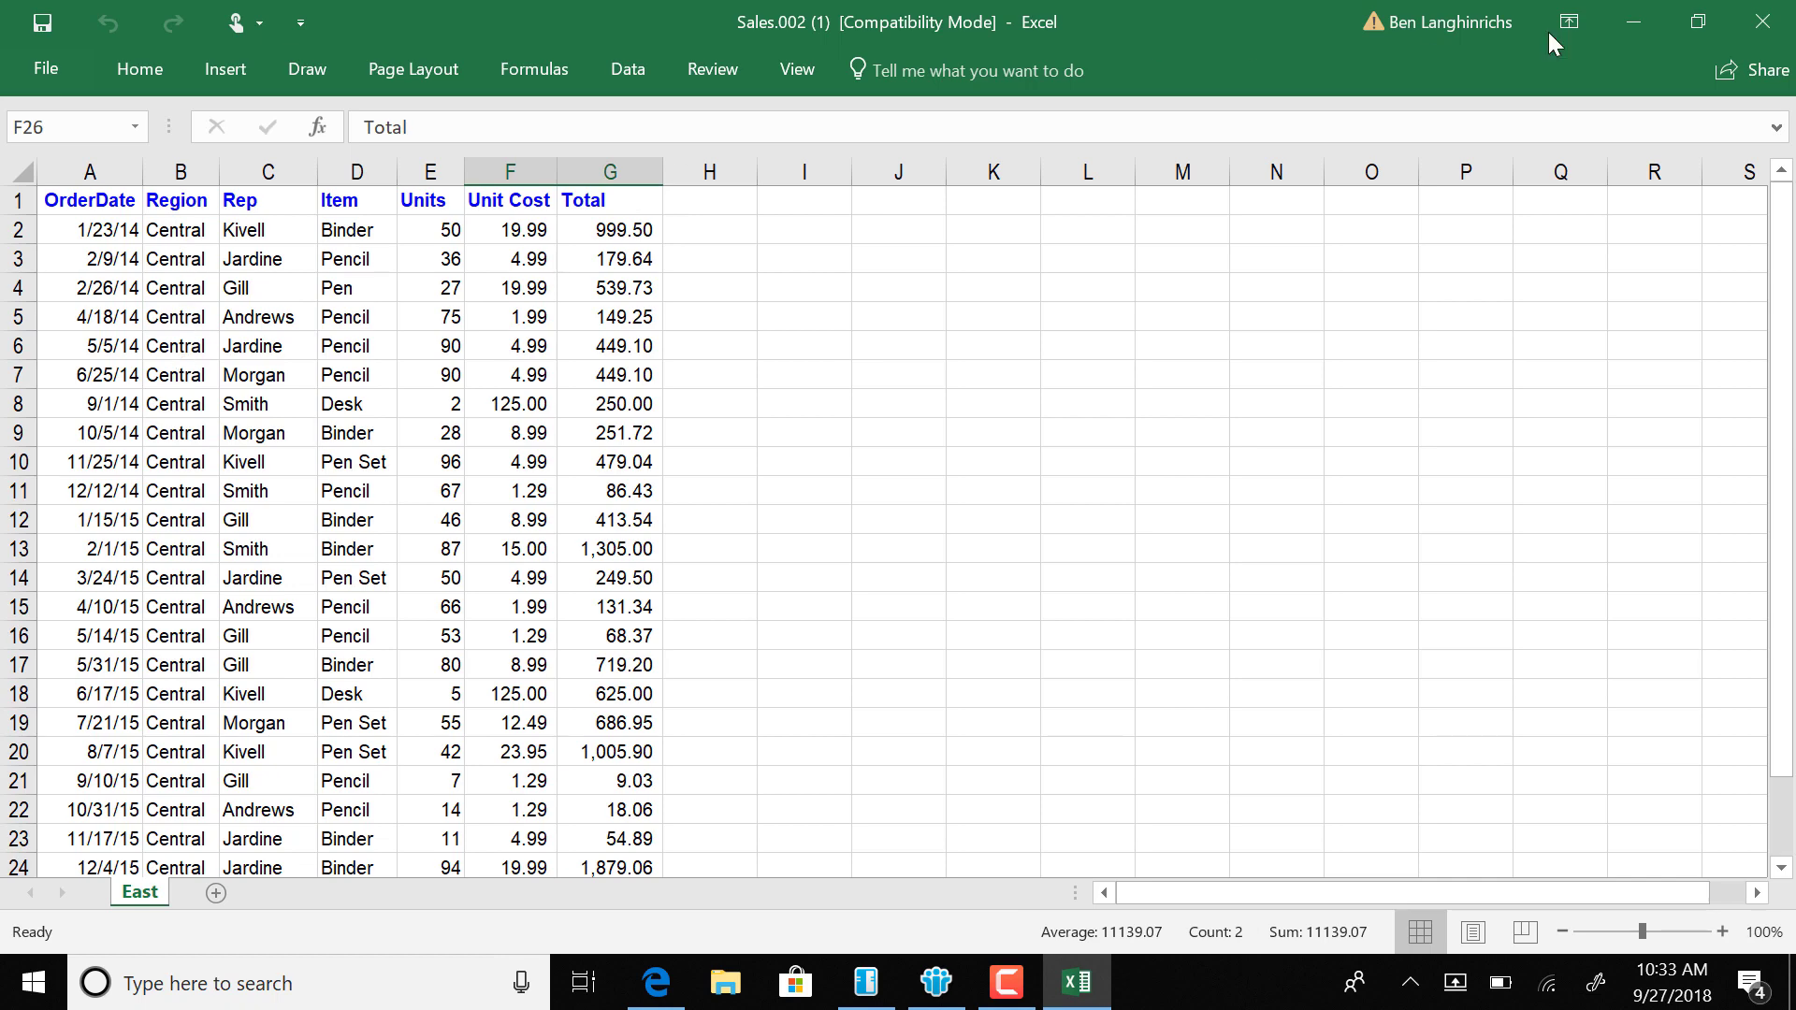
click(1764, 22)
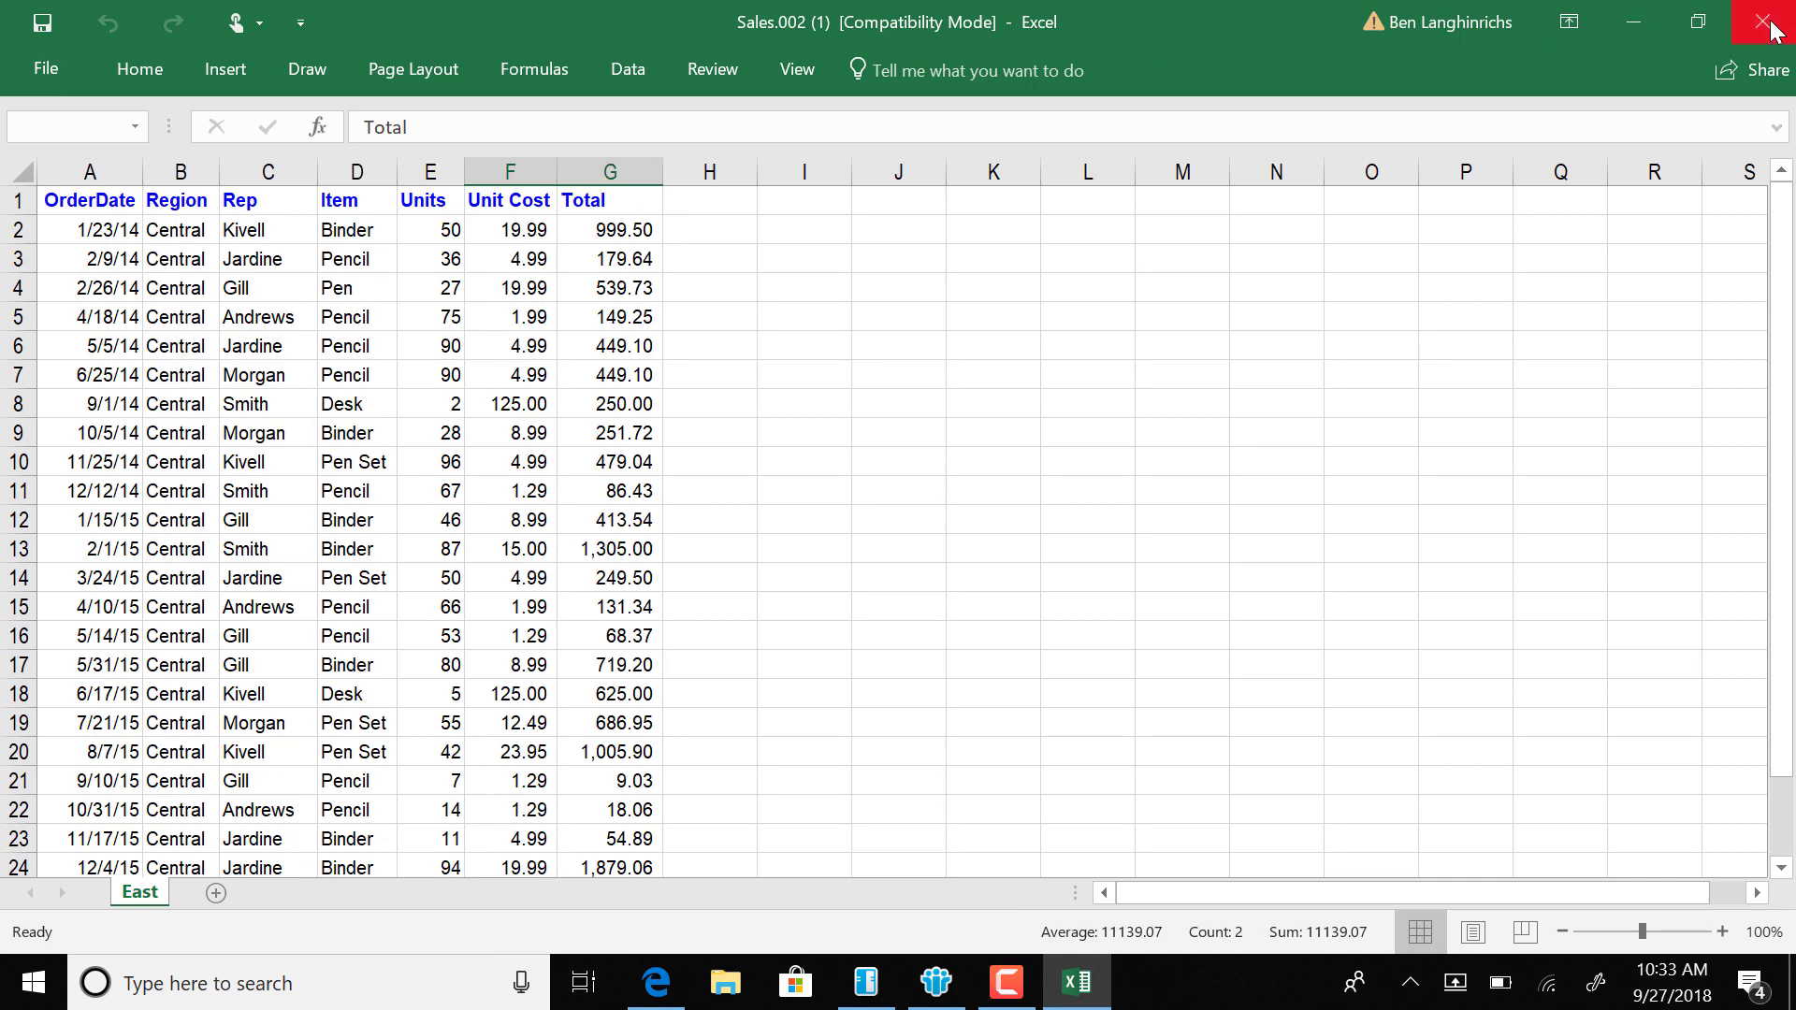
click(919, 548)
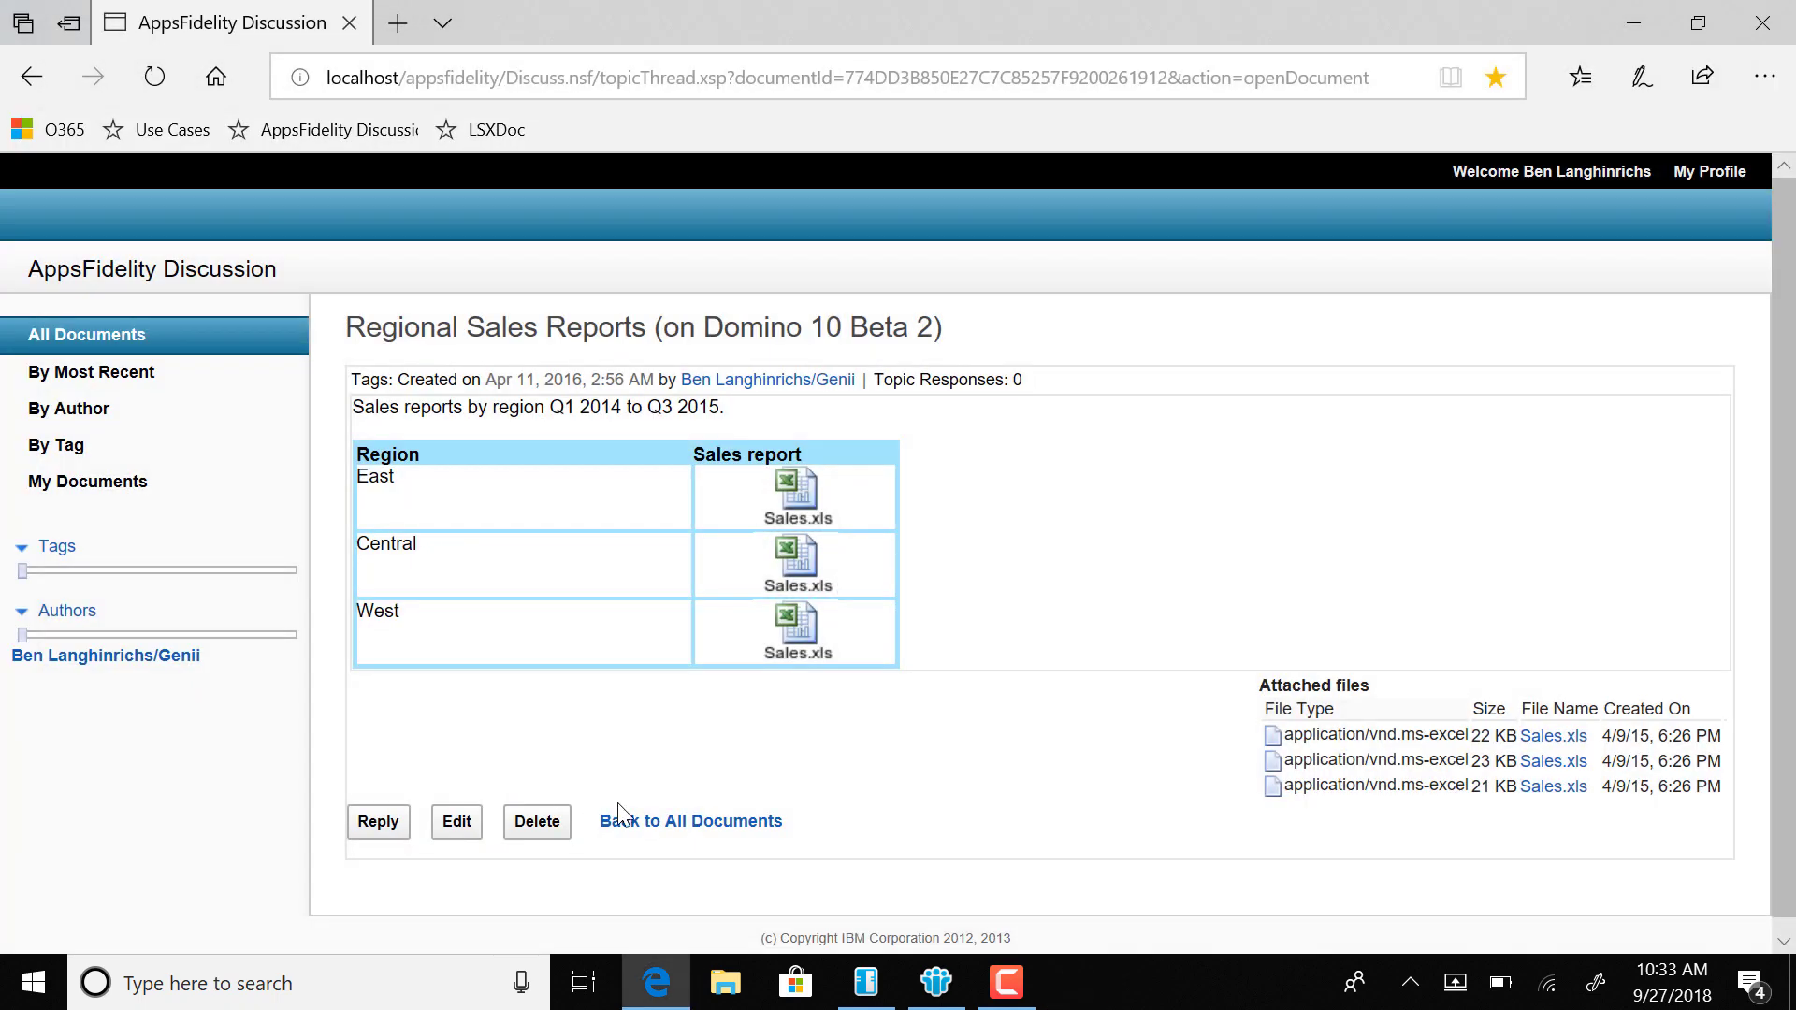
Switch to the IBM Domino Server console and run "set config AppsFidelityEnabled=0".
click(867, 984)
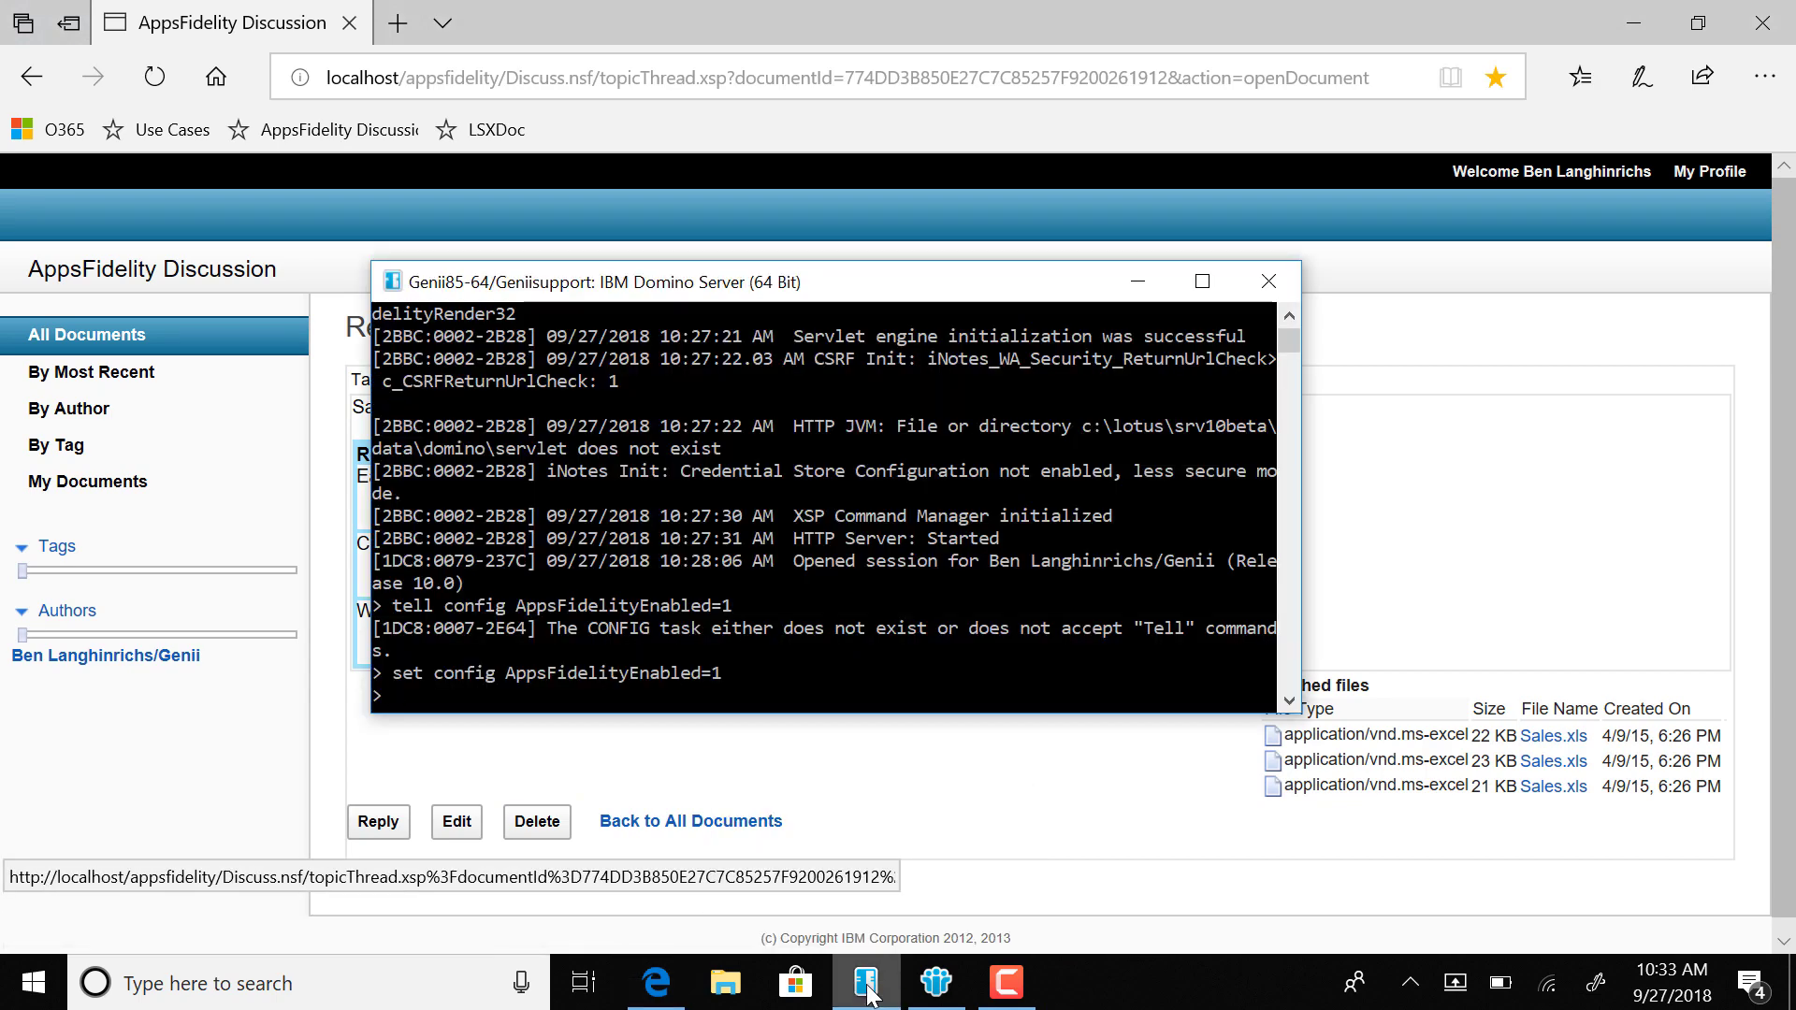
key(Up)
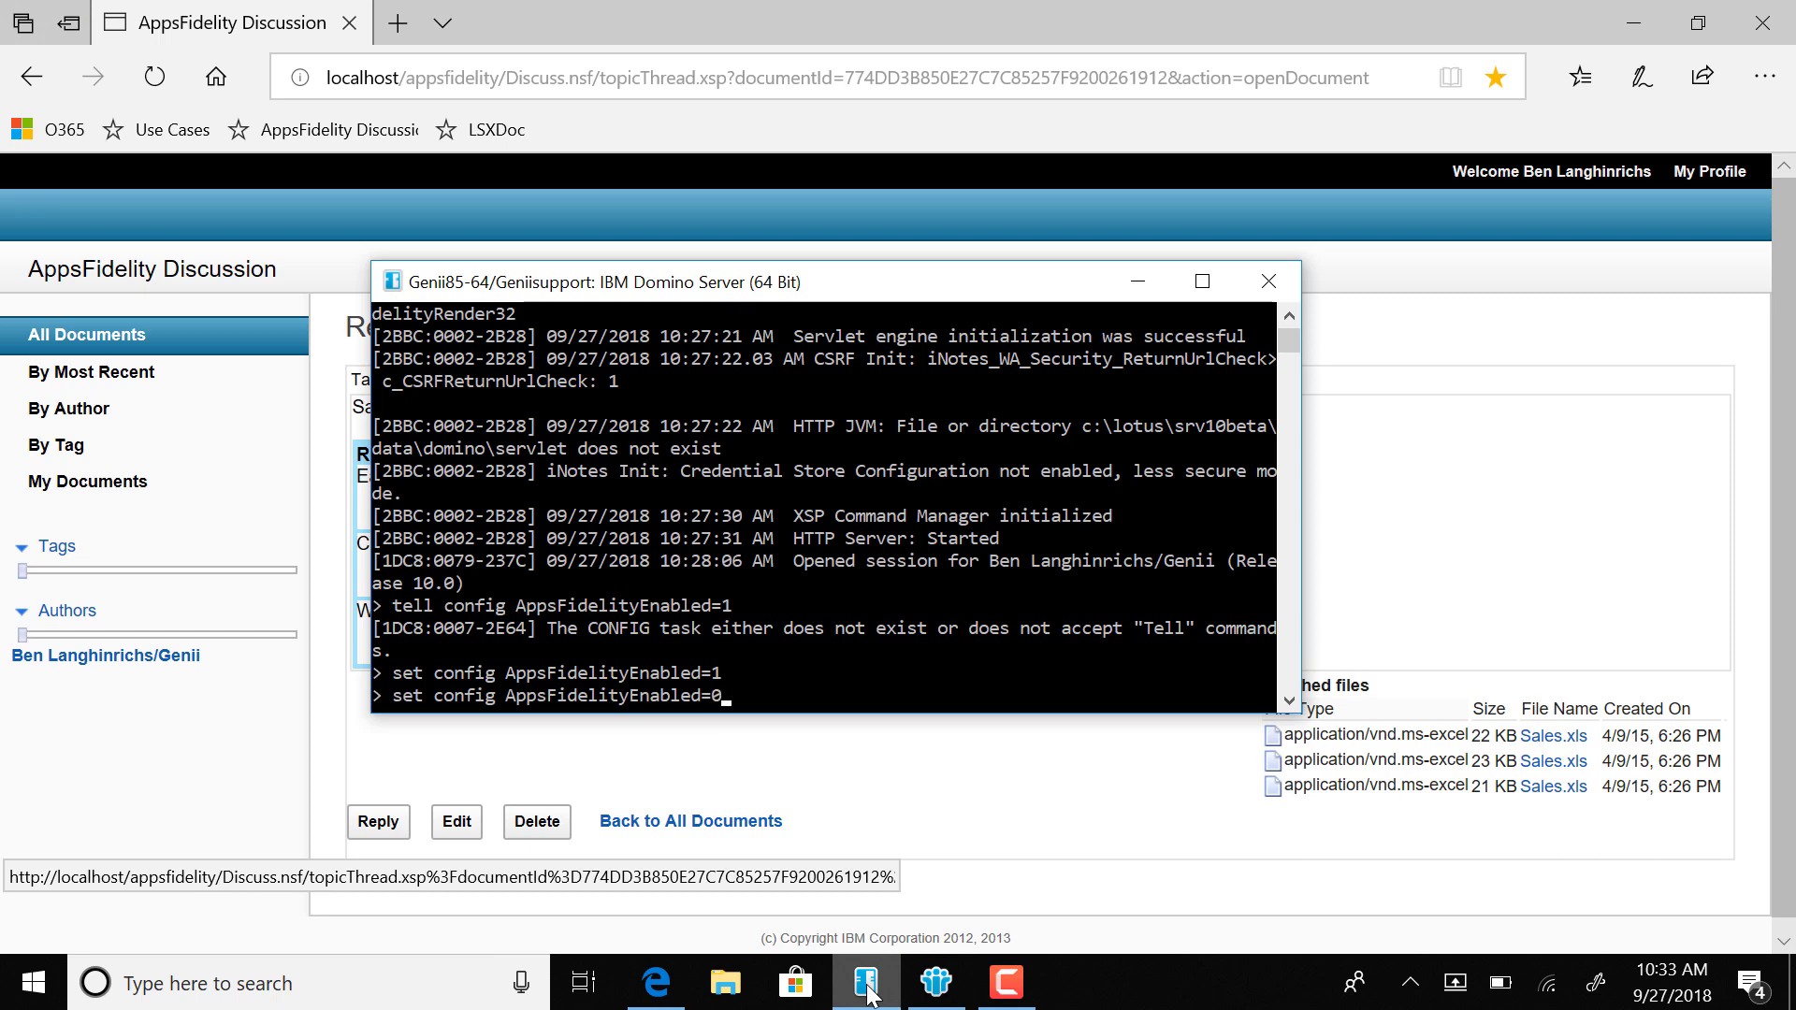
text(0)
key(Return)
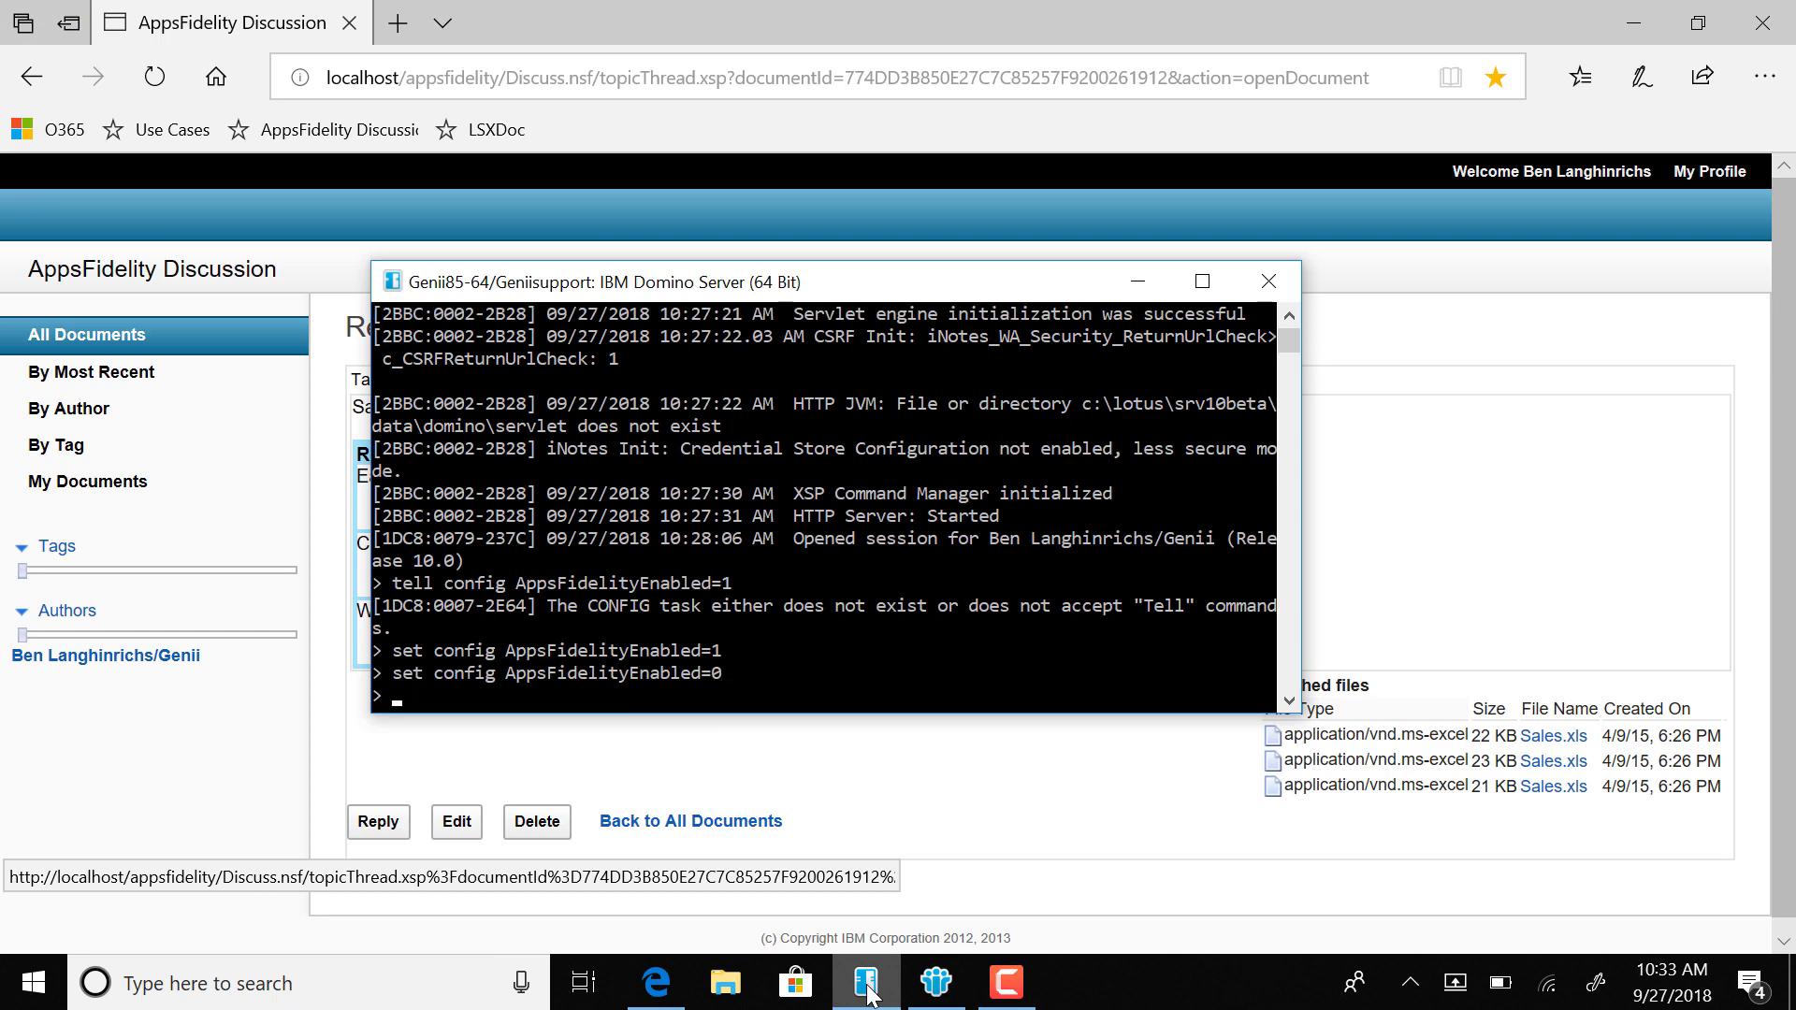
Back in Edge, reopen the Better Budgies and Regional Sales Reports topics to examine their rendering, then return to All Documents.
click(872, 770)
click(116, 339)
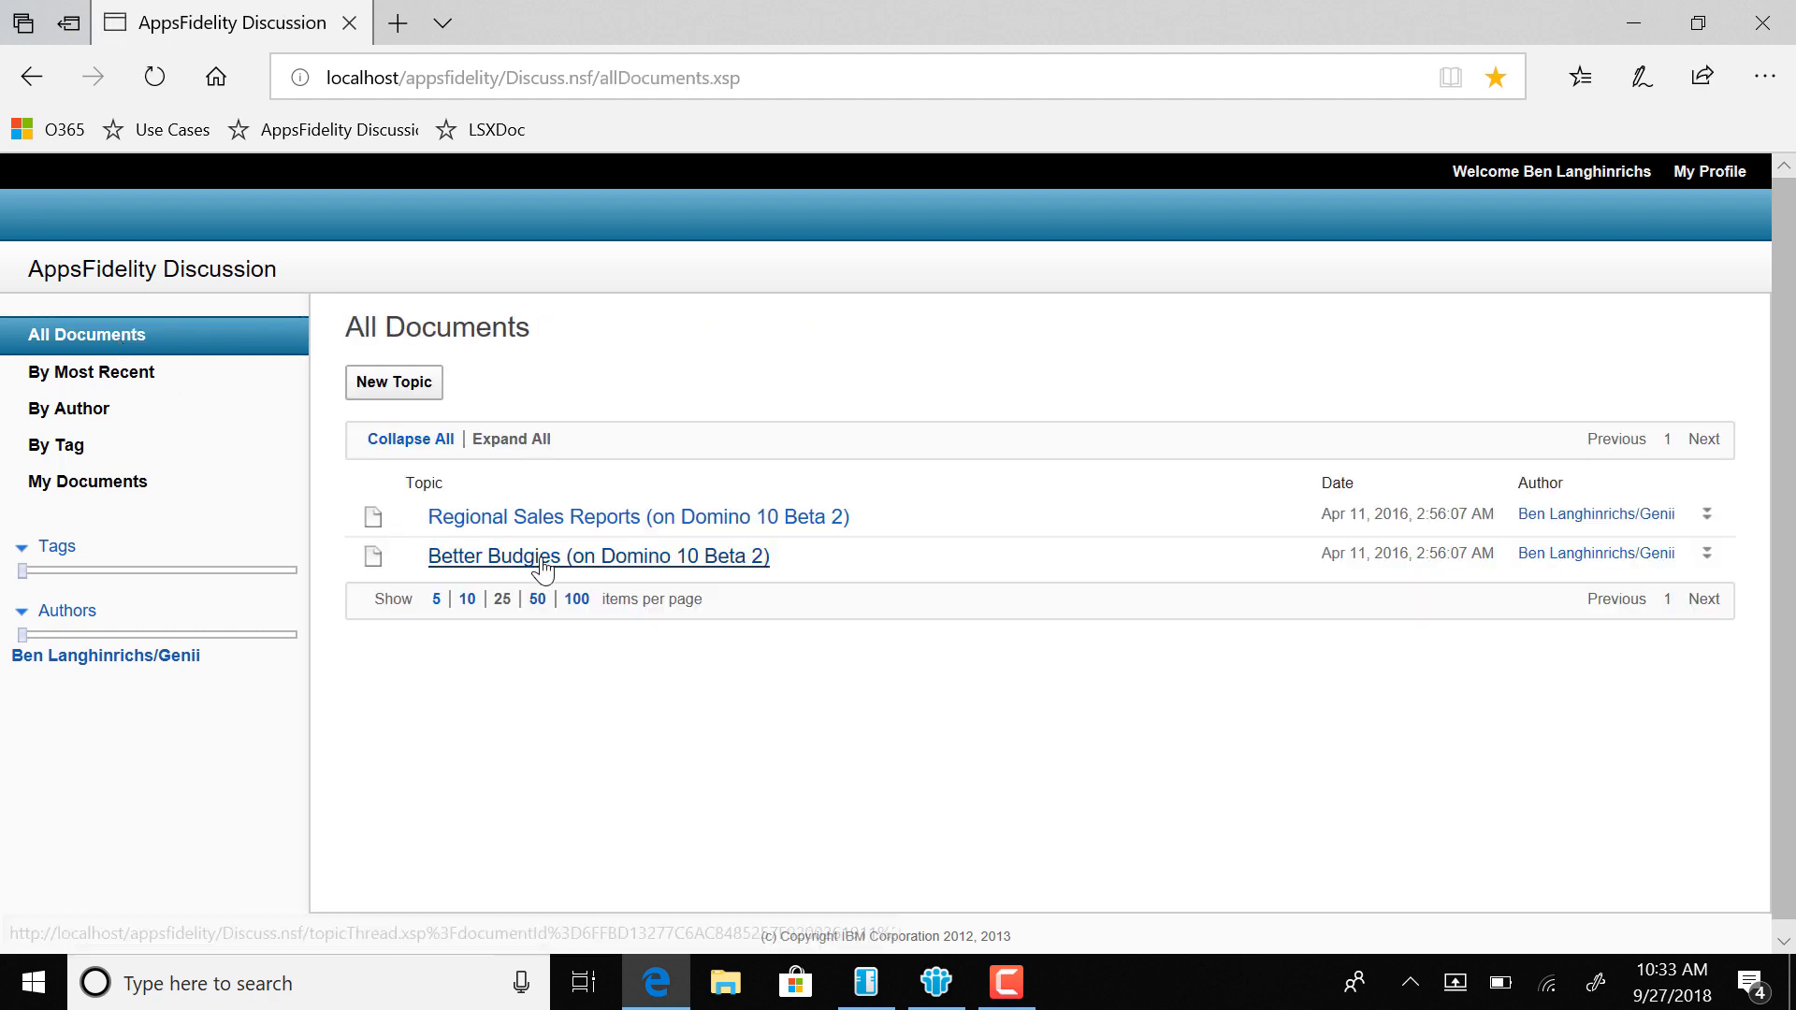
click(553, 562)
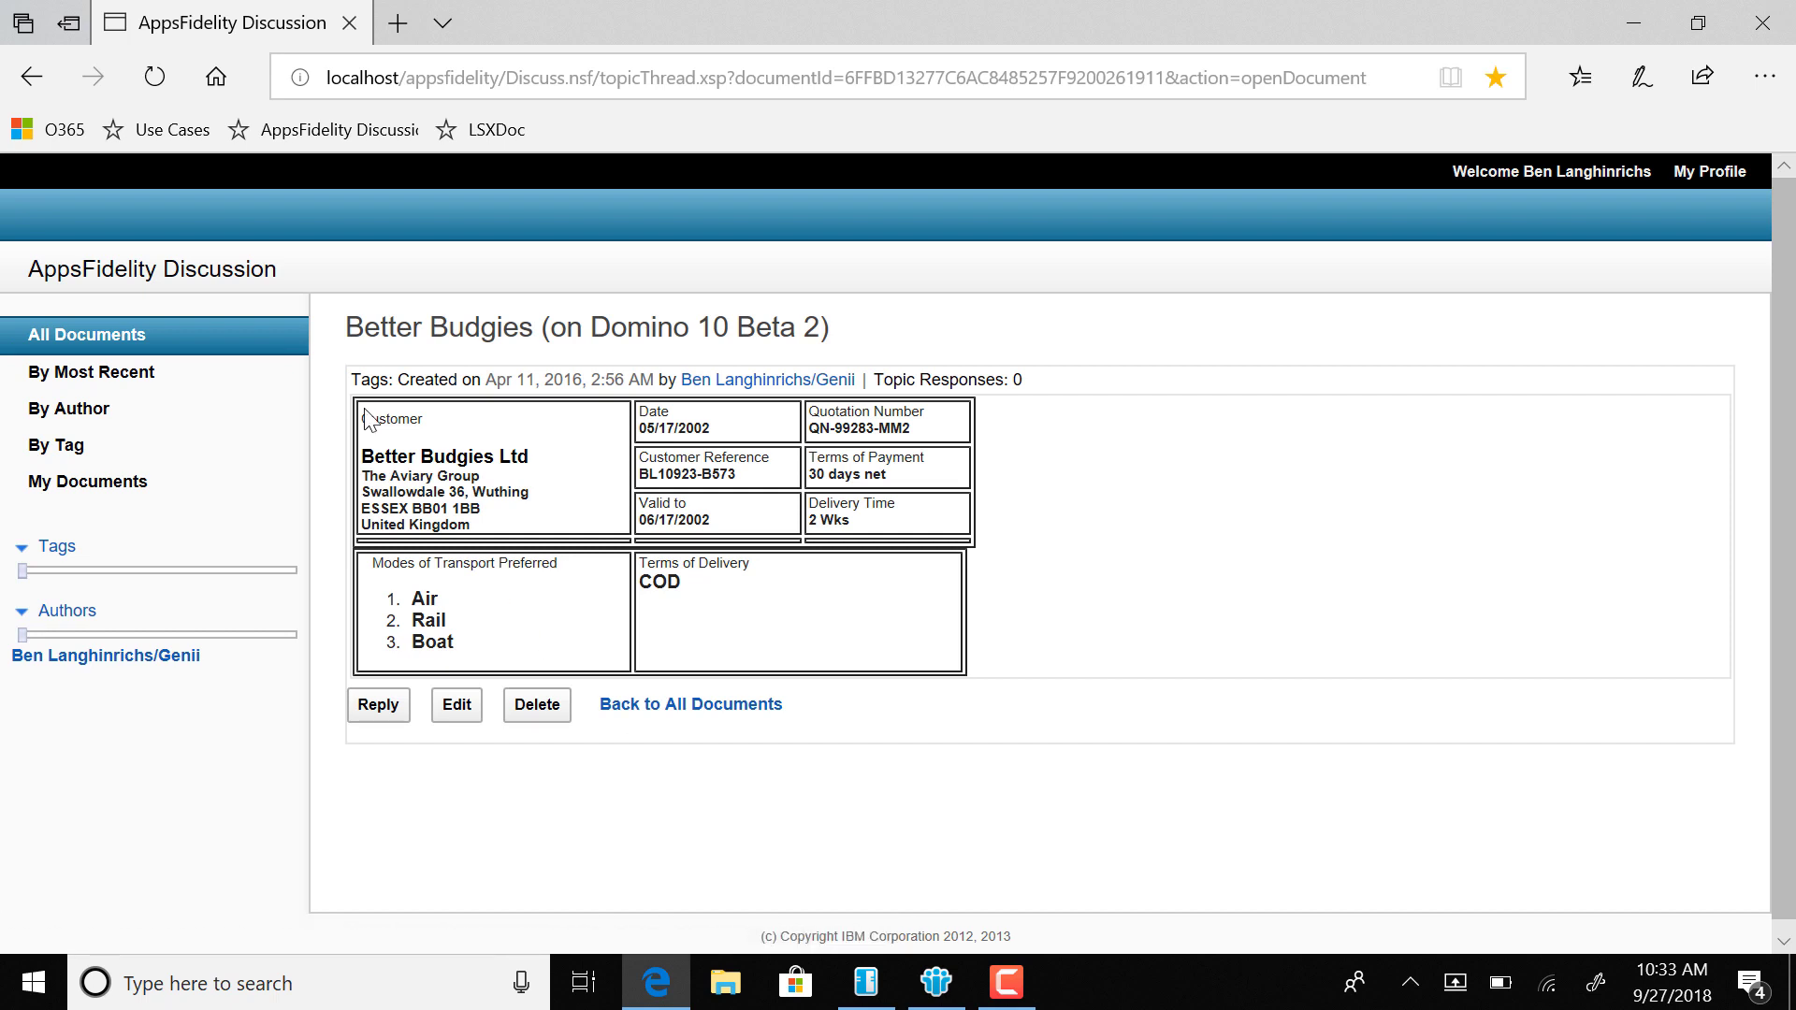
click(76, 334)
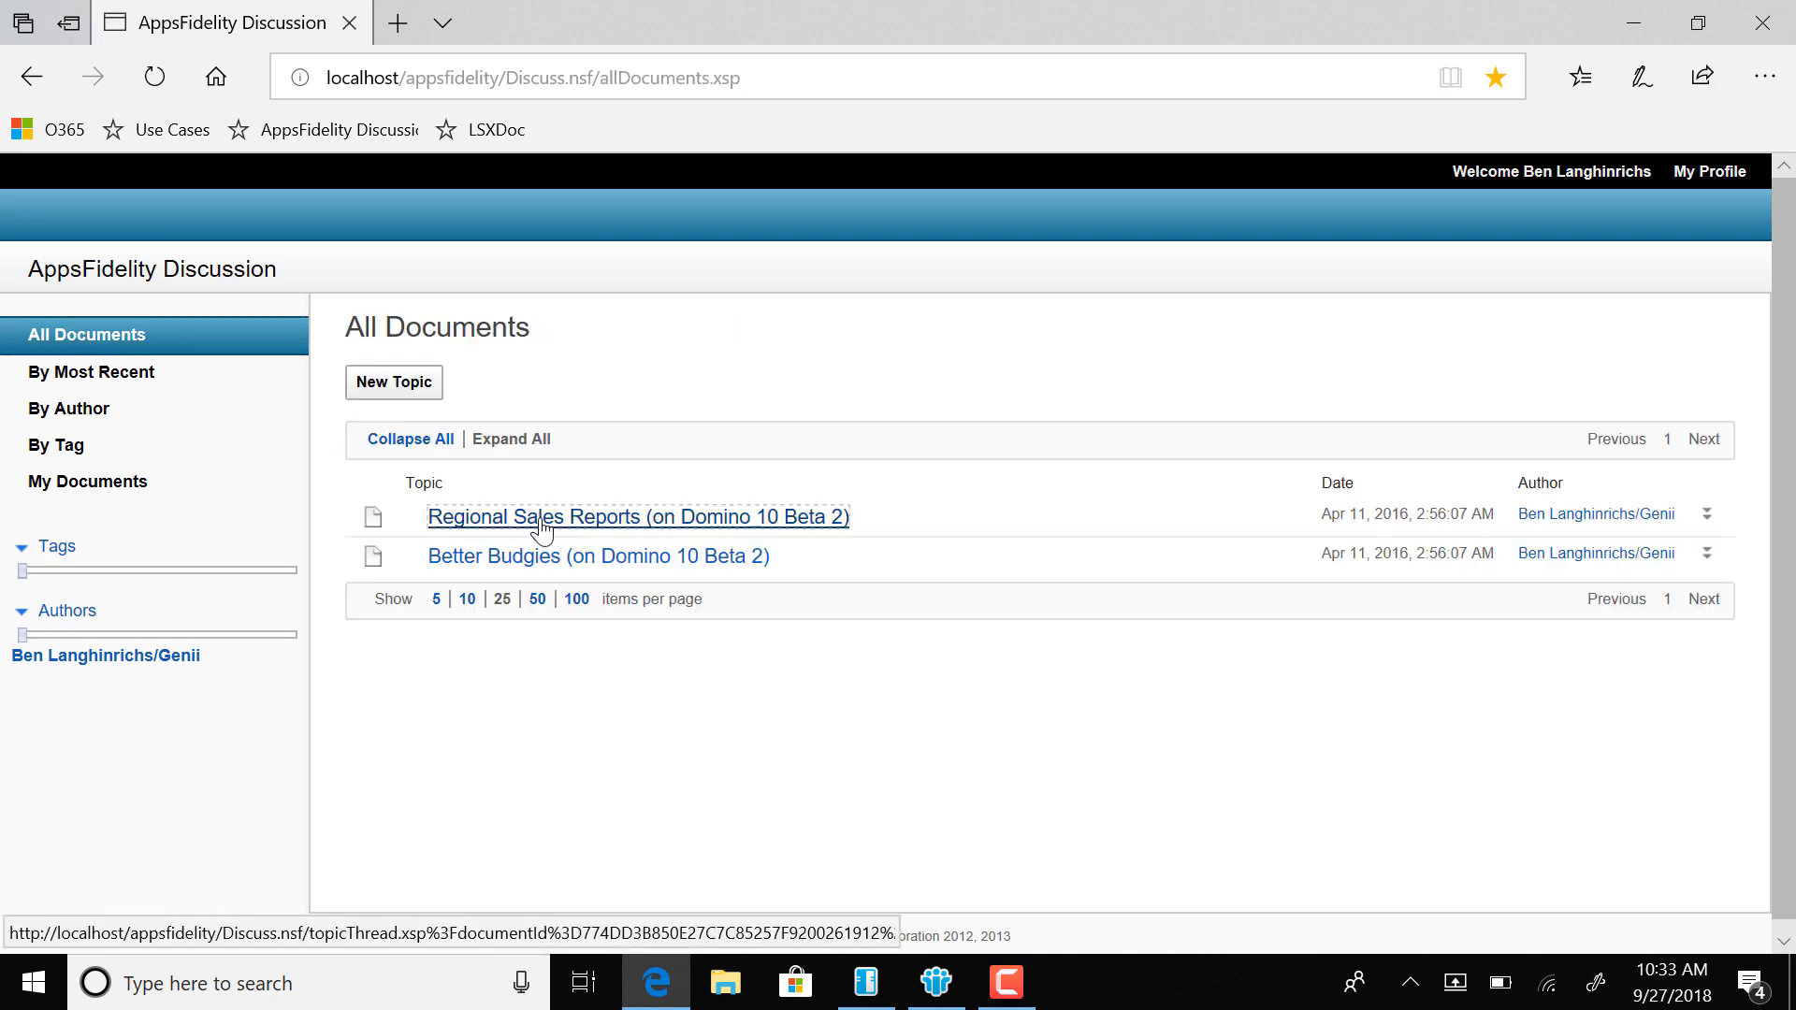
click(541, 520)
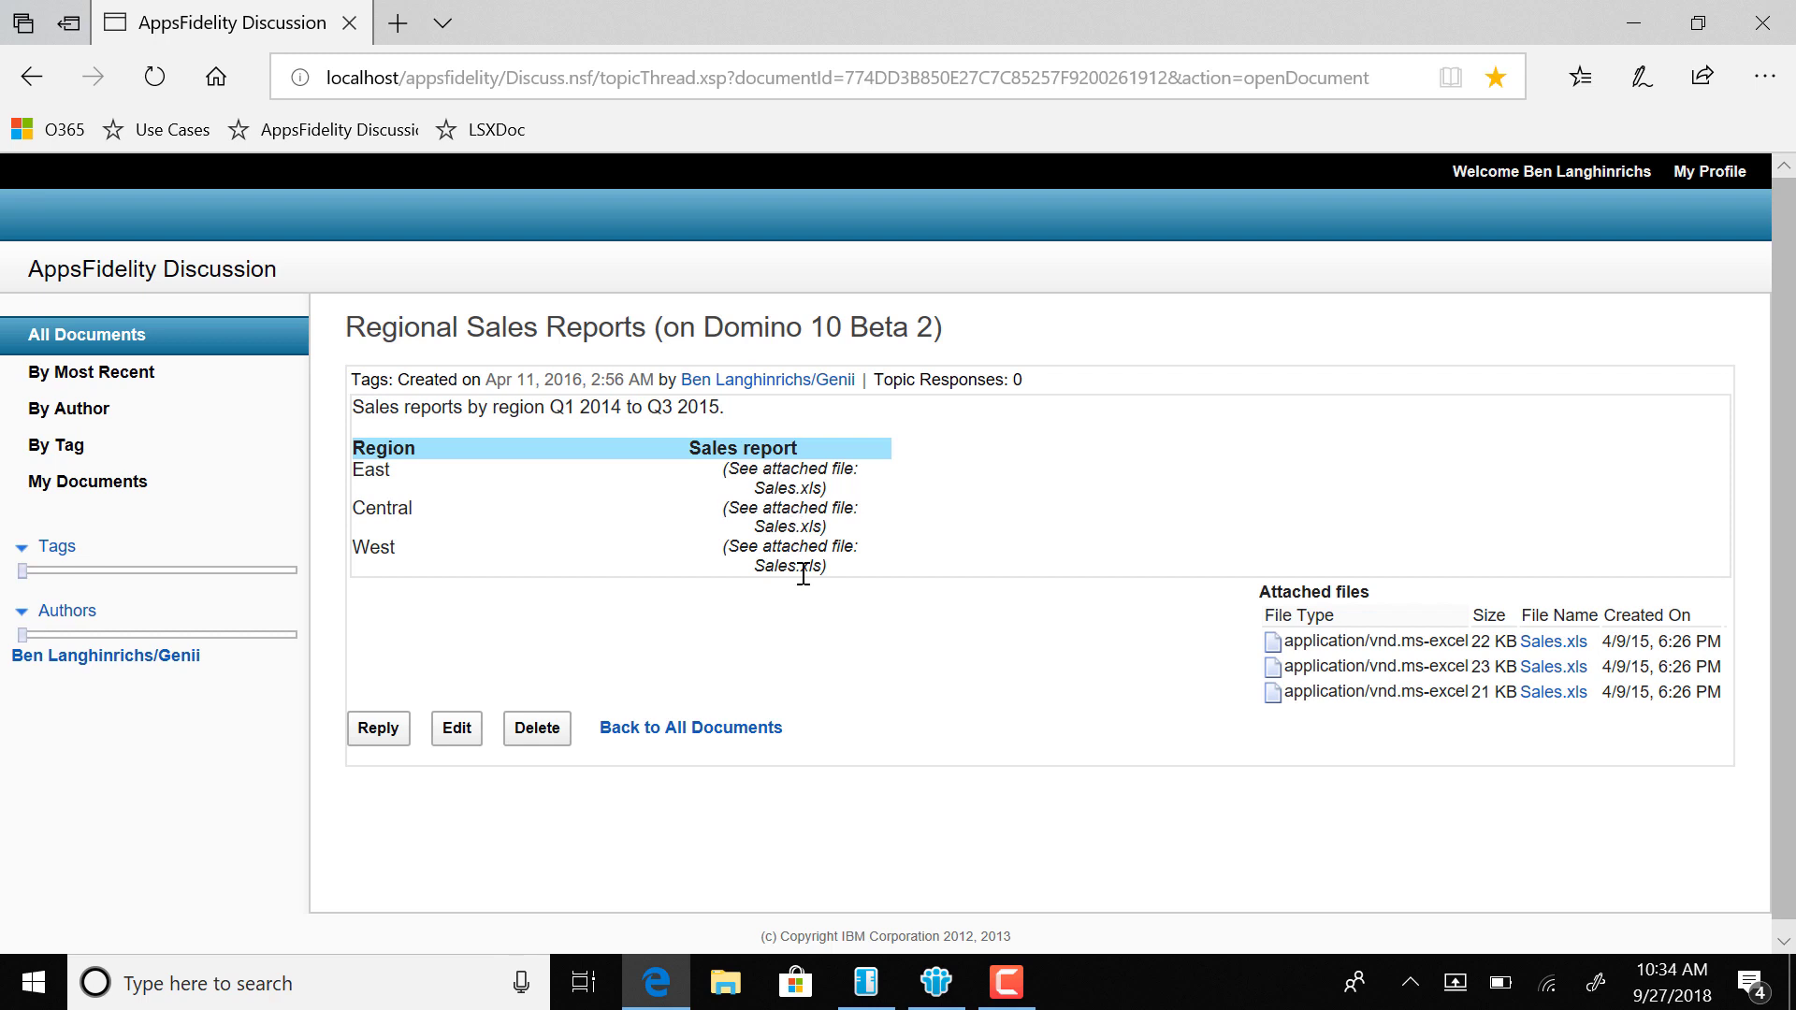
click(112, 329)
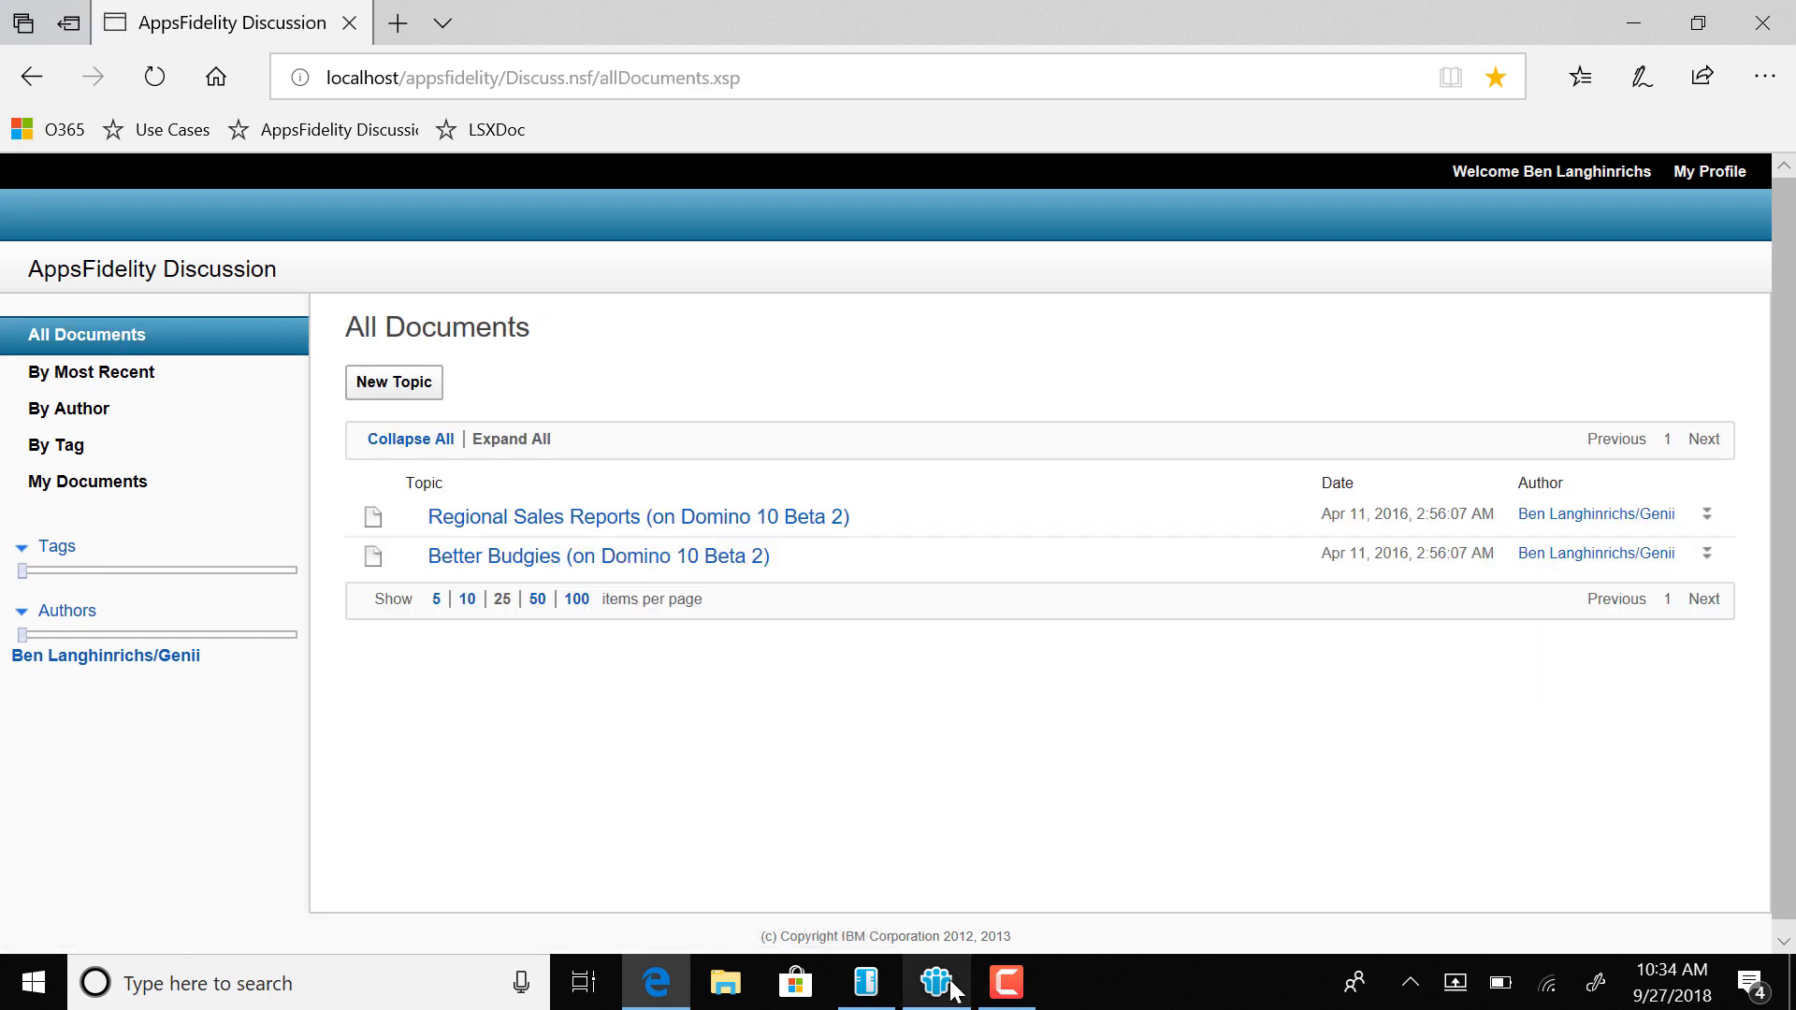
Run "set config AppsFidelityEnabled=1" in the Domino Server console and return to the browser.
click(862, 985)
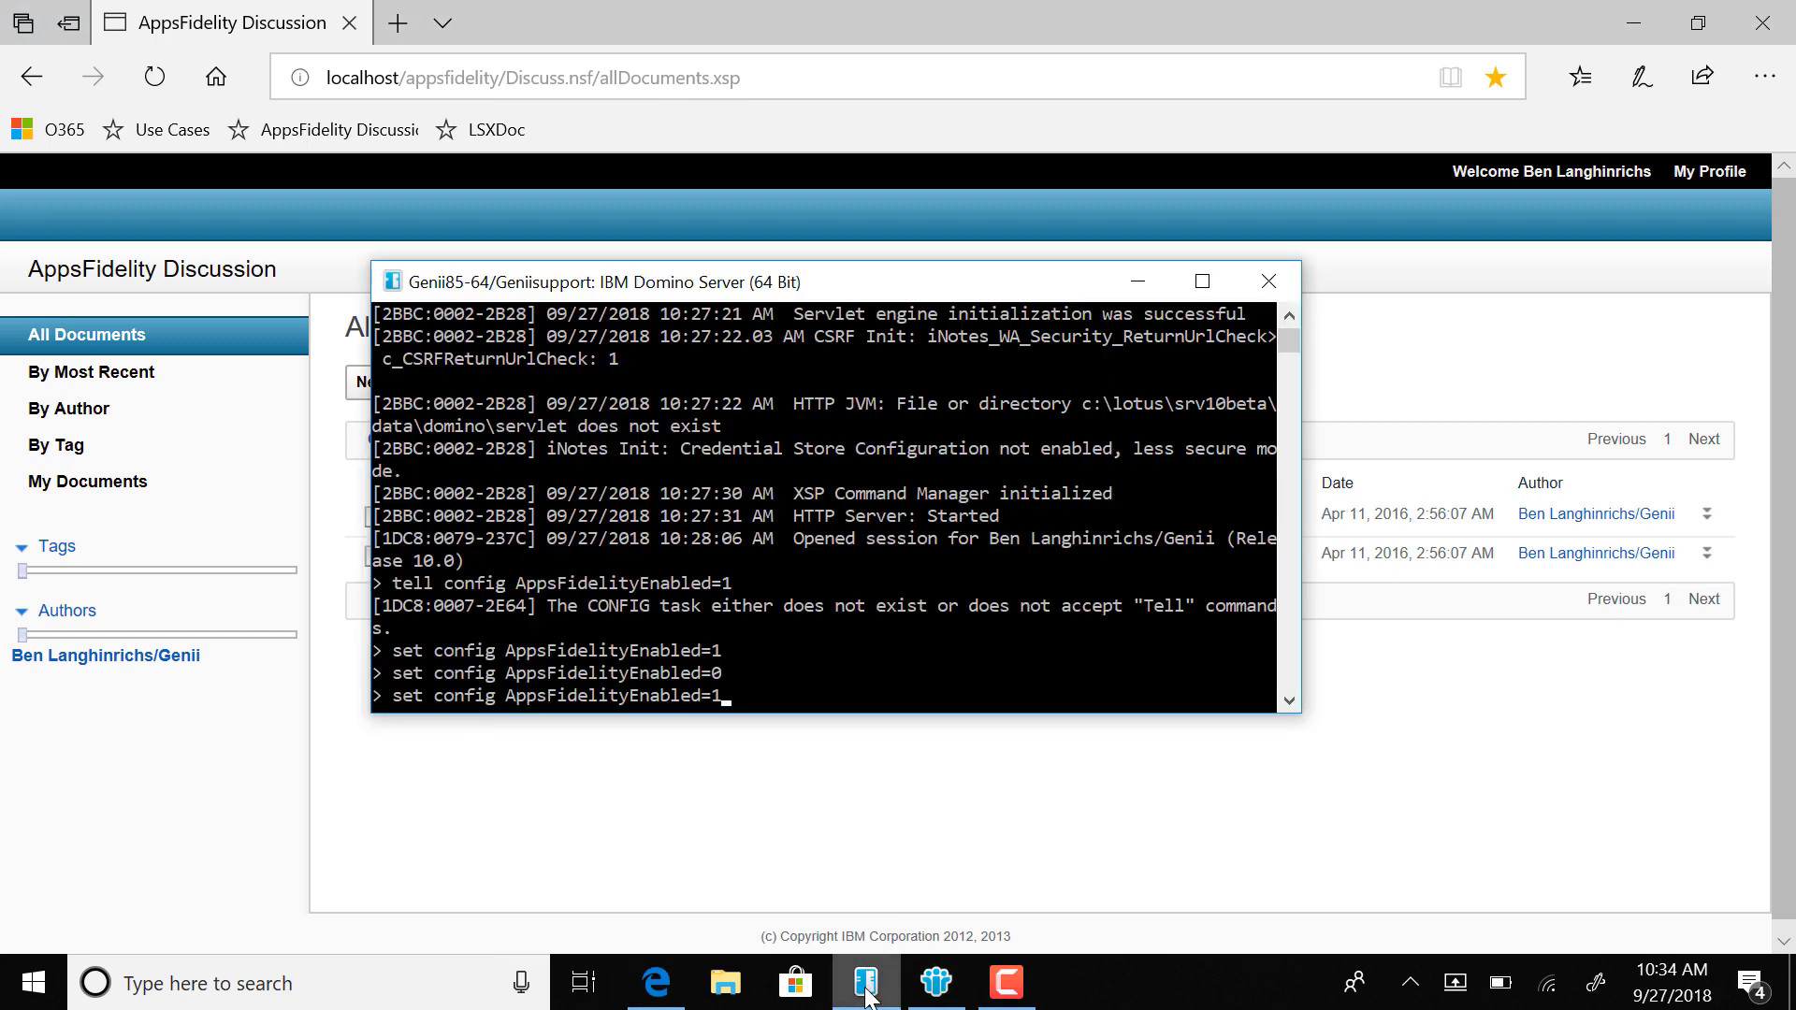
key(Return)
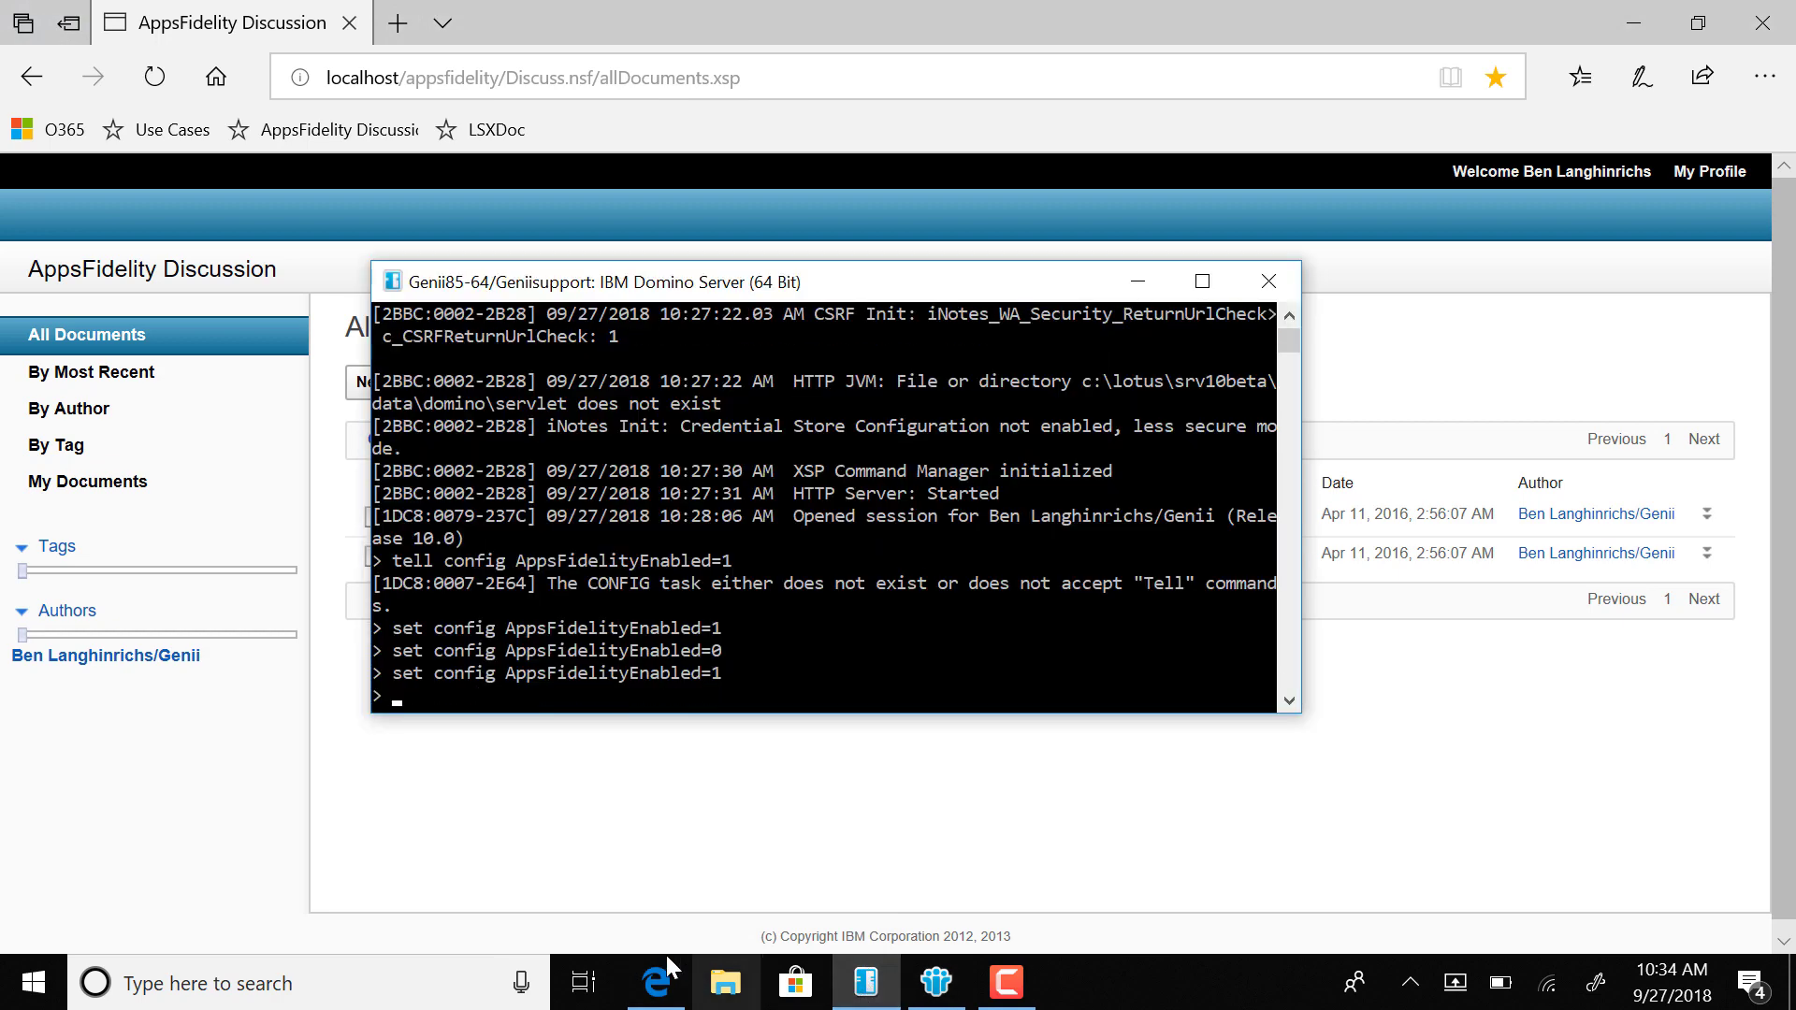
click(517, 748)
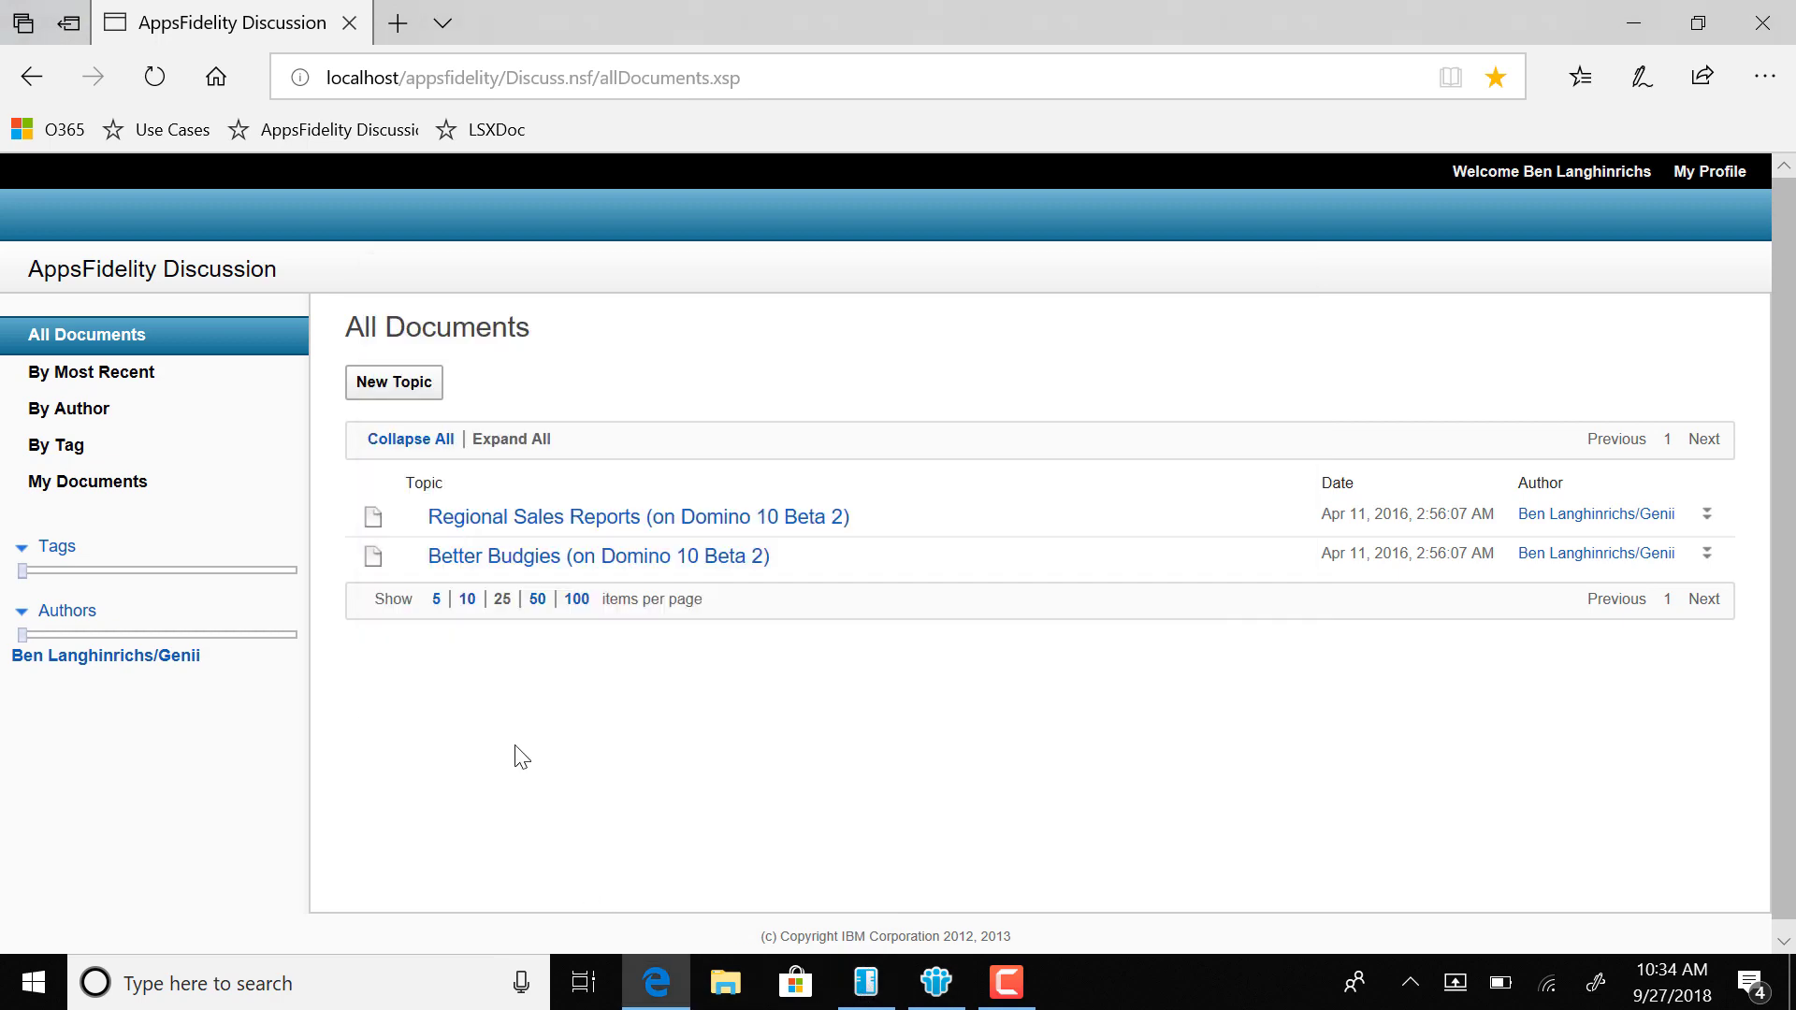
Edit the Regional Sales Reports topic on the web, append "Edit from web with AppsFidelity..." to the introductory sentence, and save it.
click(639, 522)
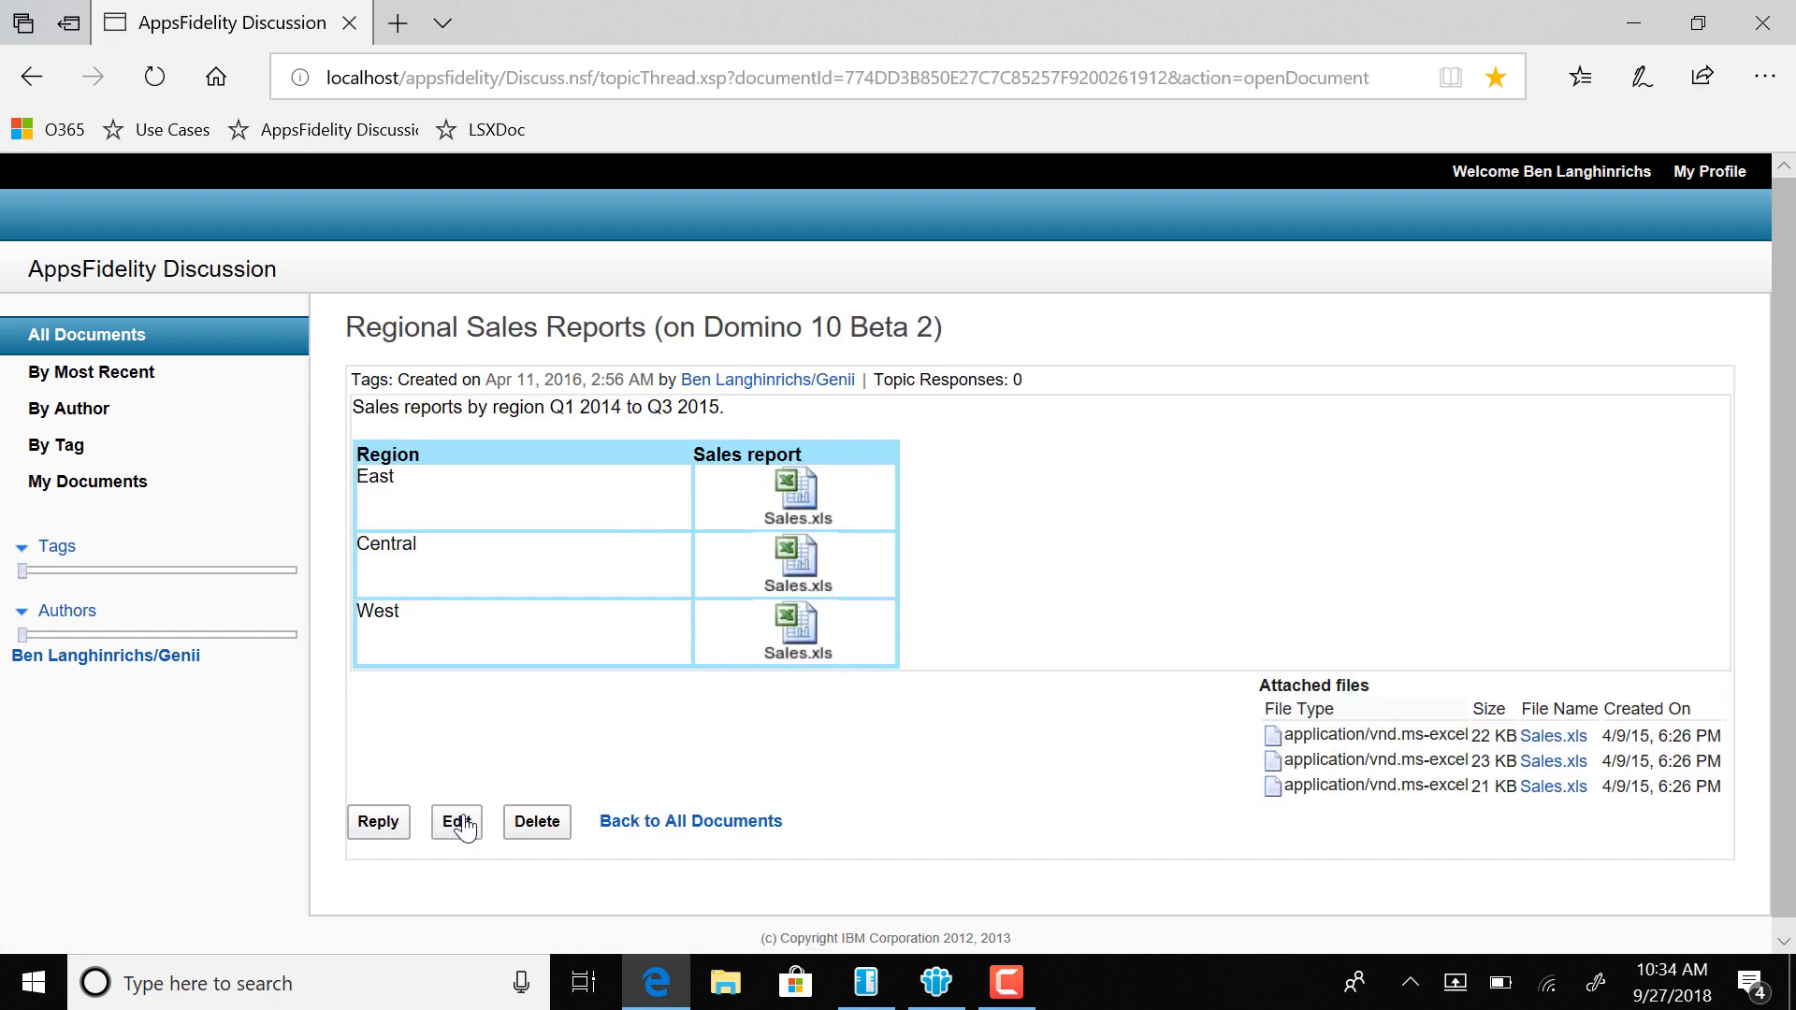
click(463, 827)
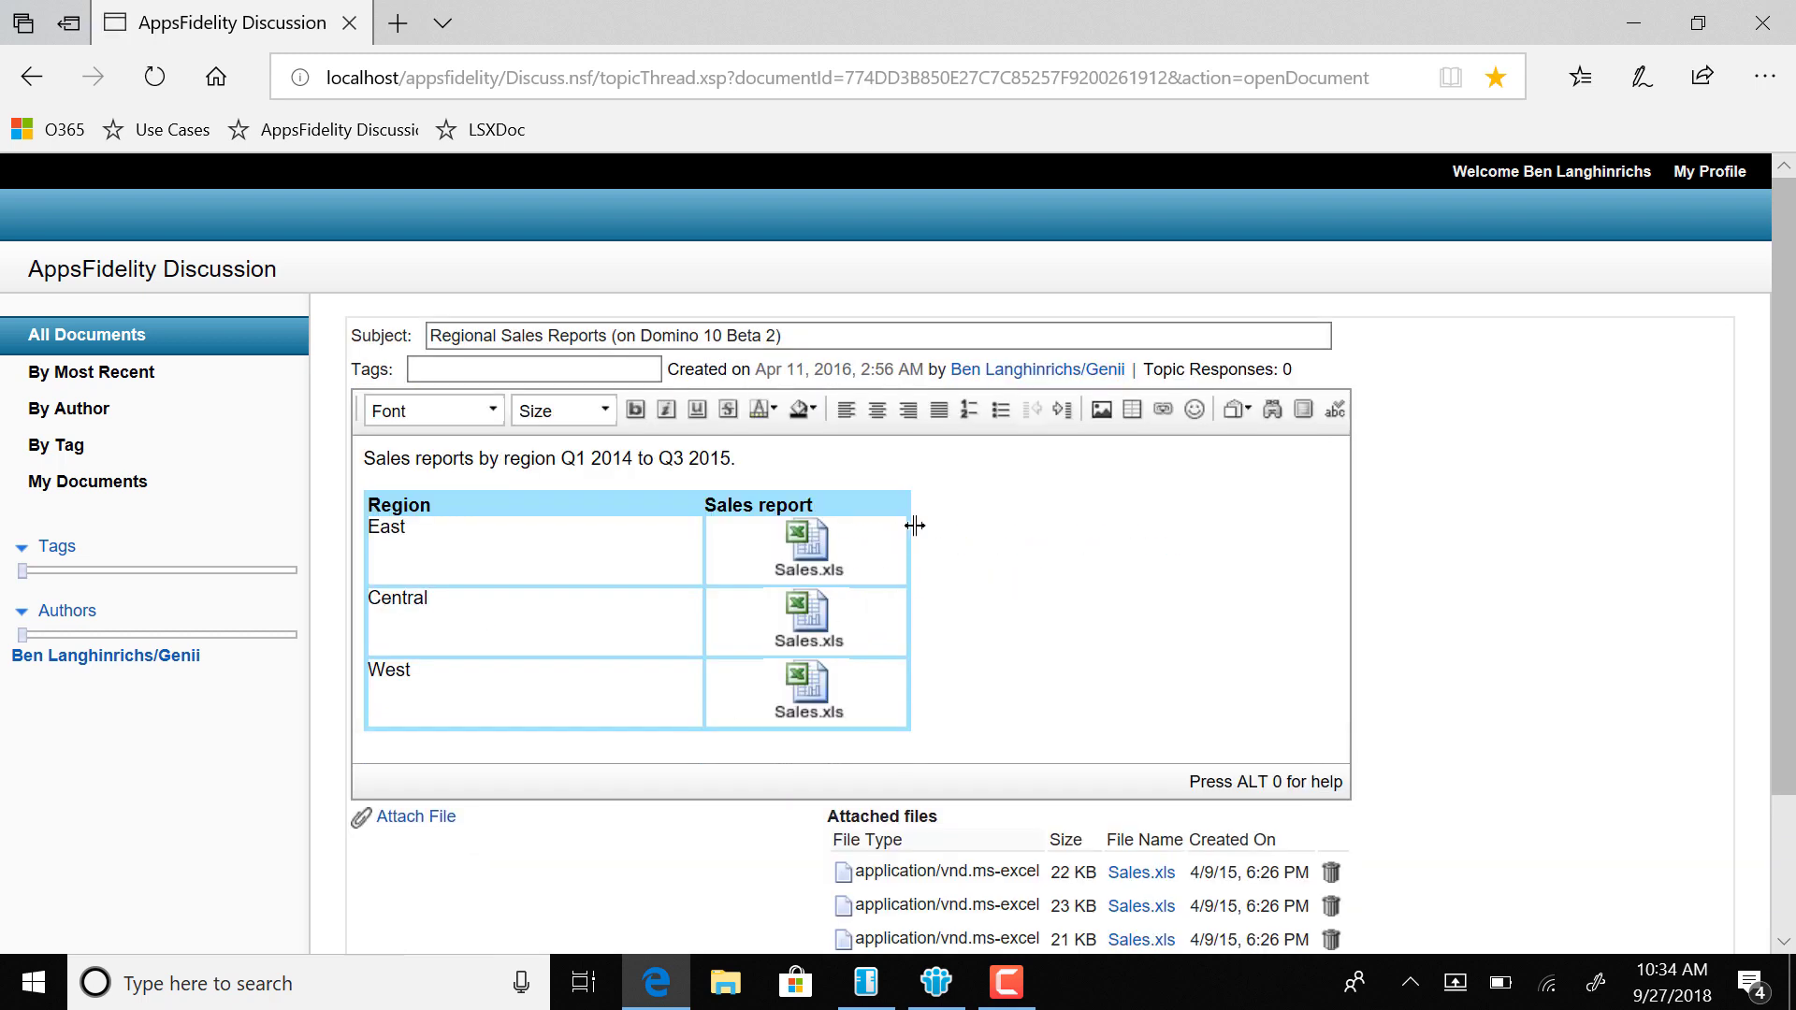
click(825, 460)
text(Edit from web )
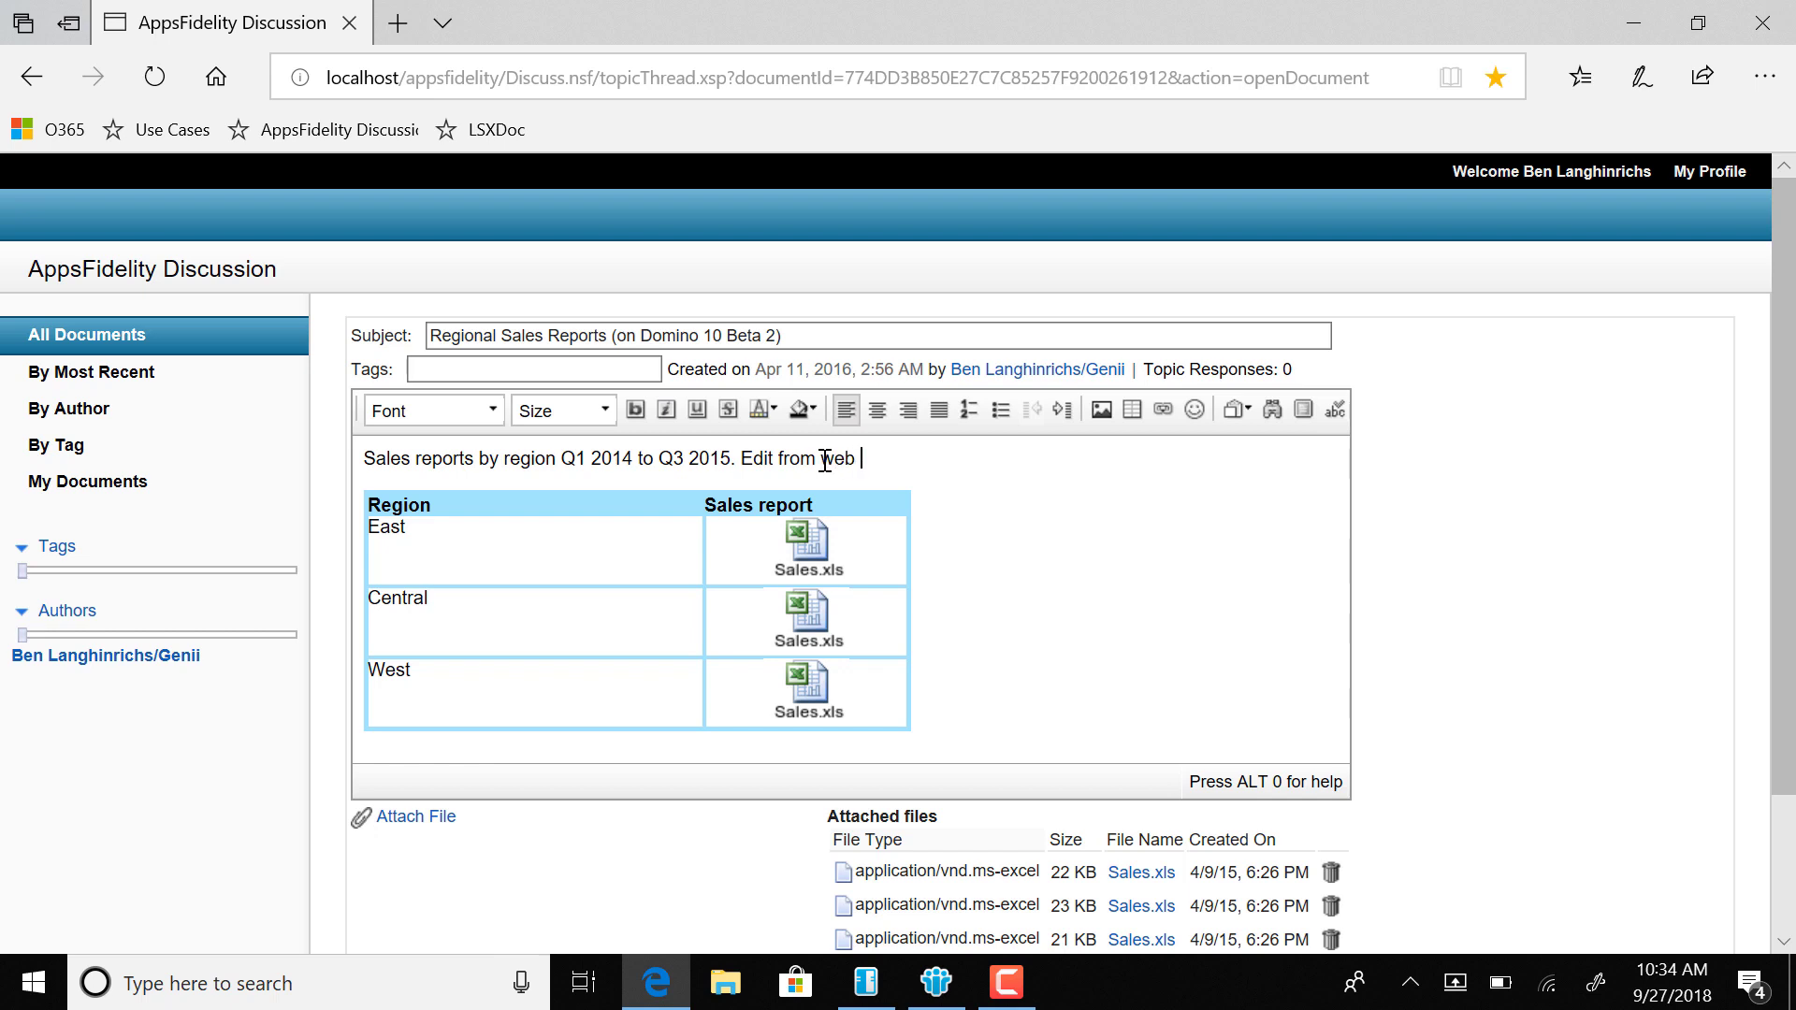
text(with AppsFidelity)
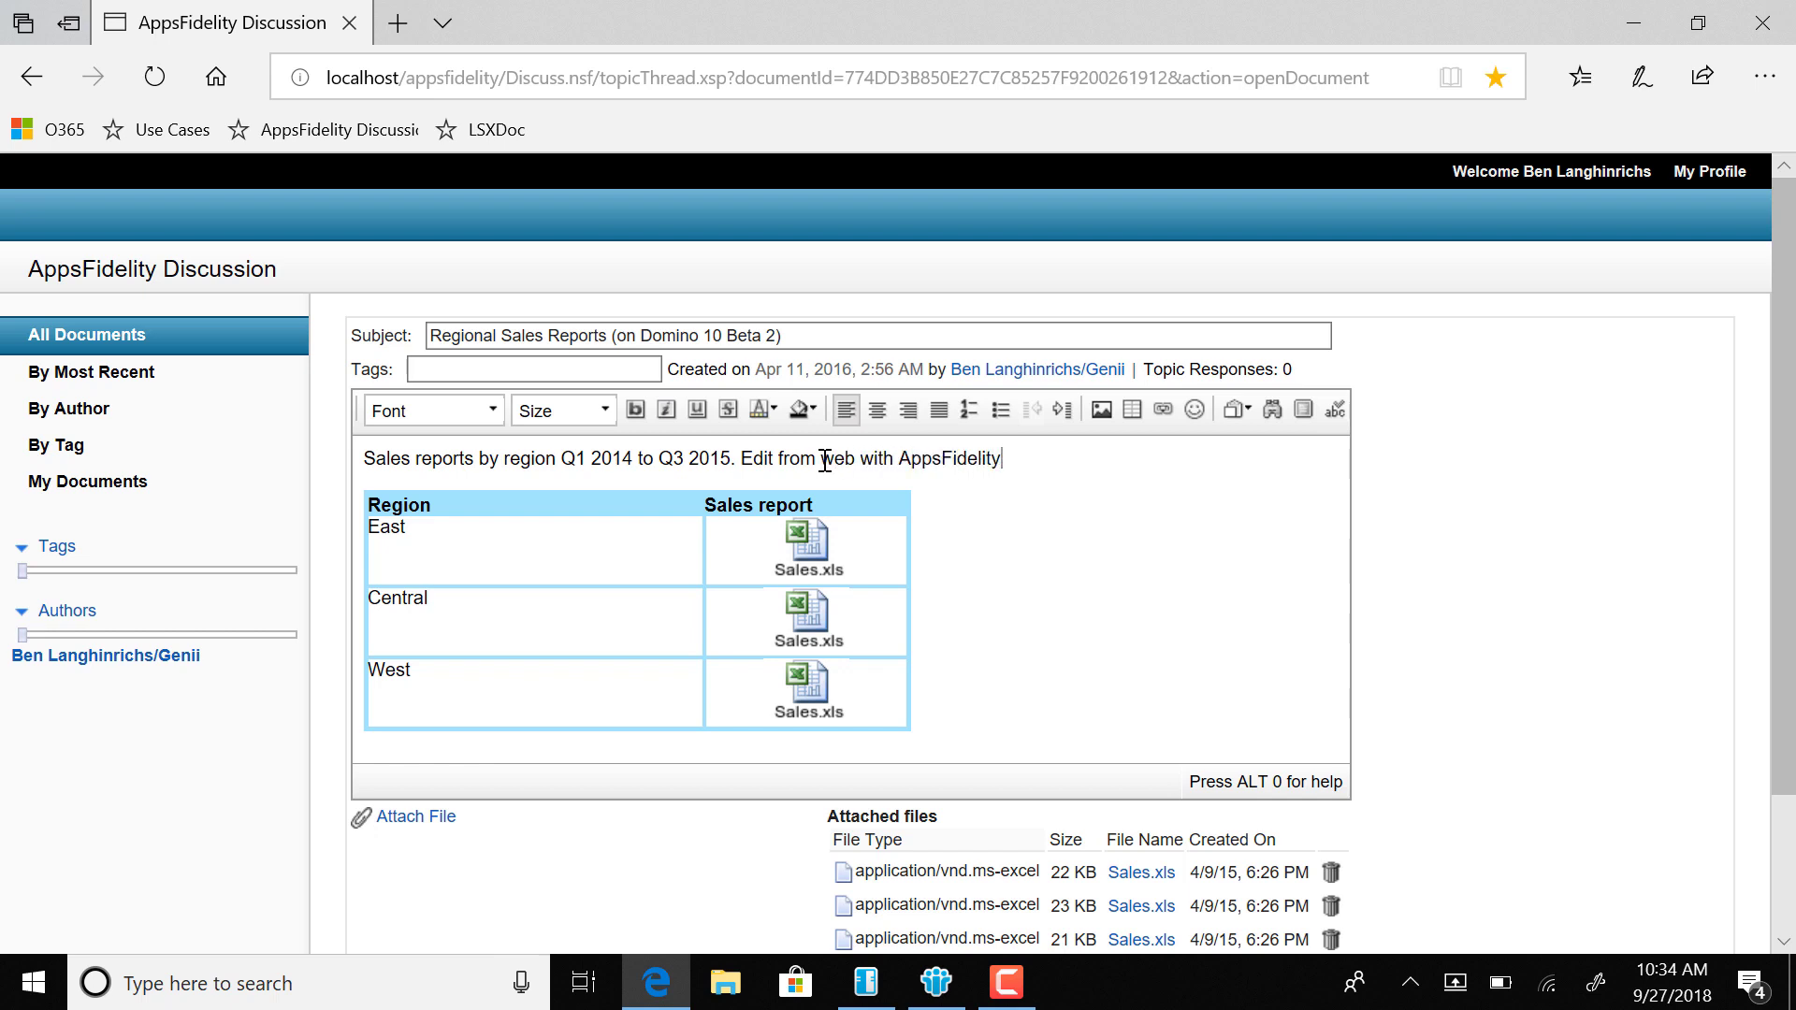
text(...)
drag(1783, 379, 1788, 482)
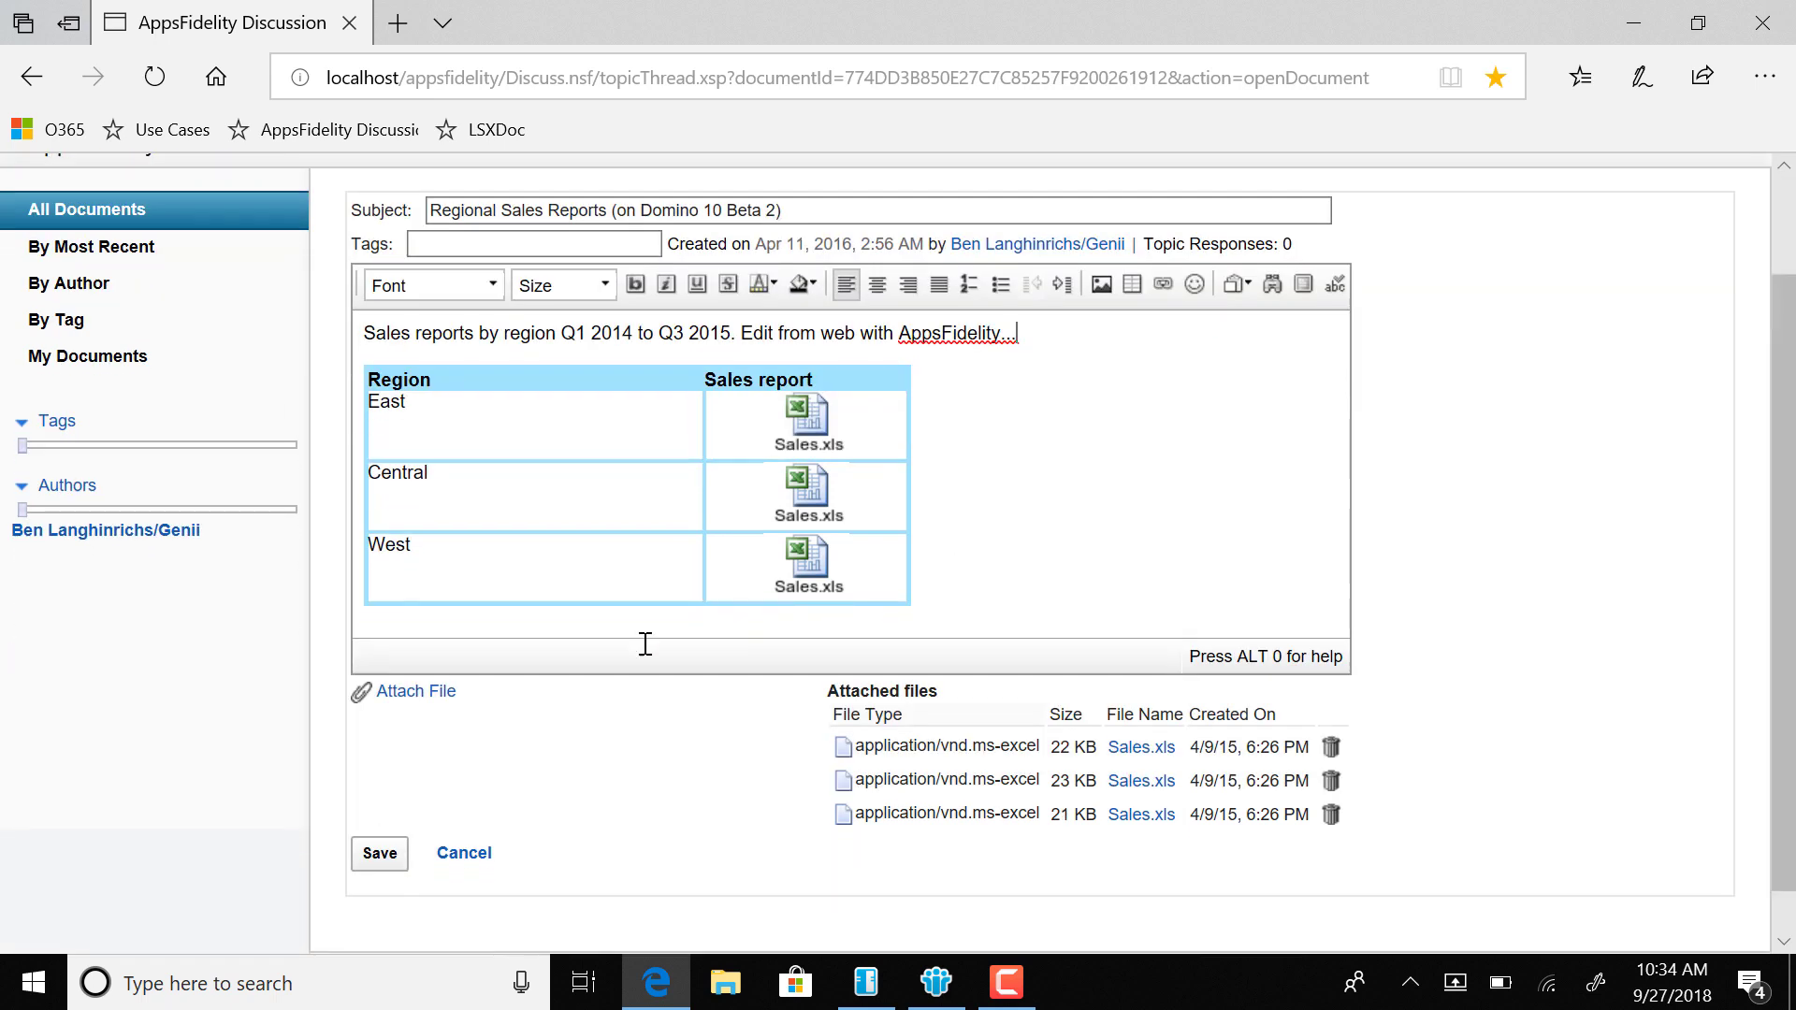
click(379, 854)
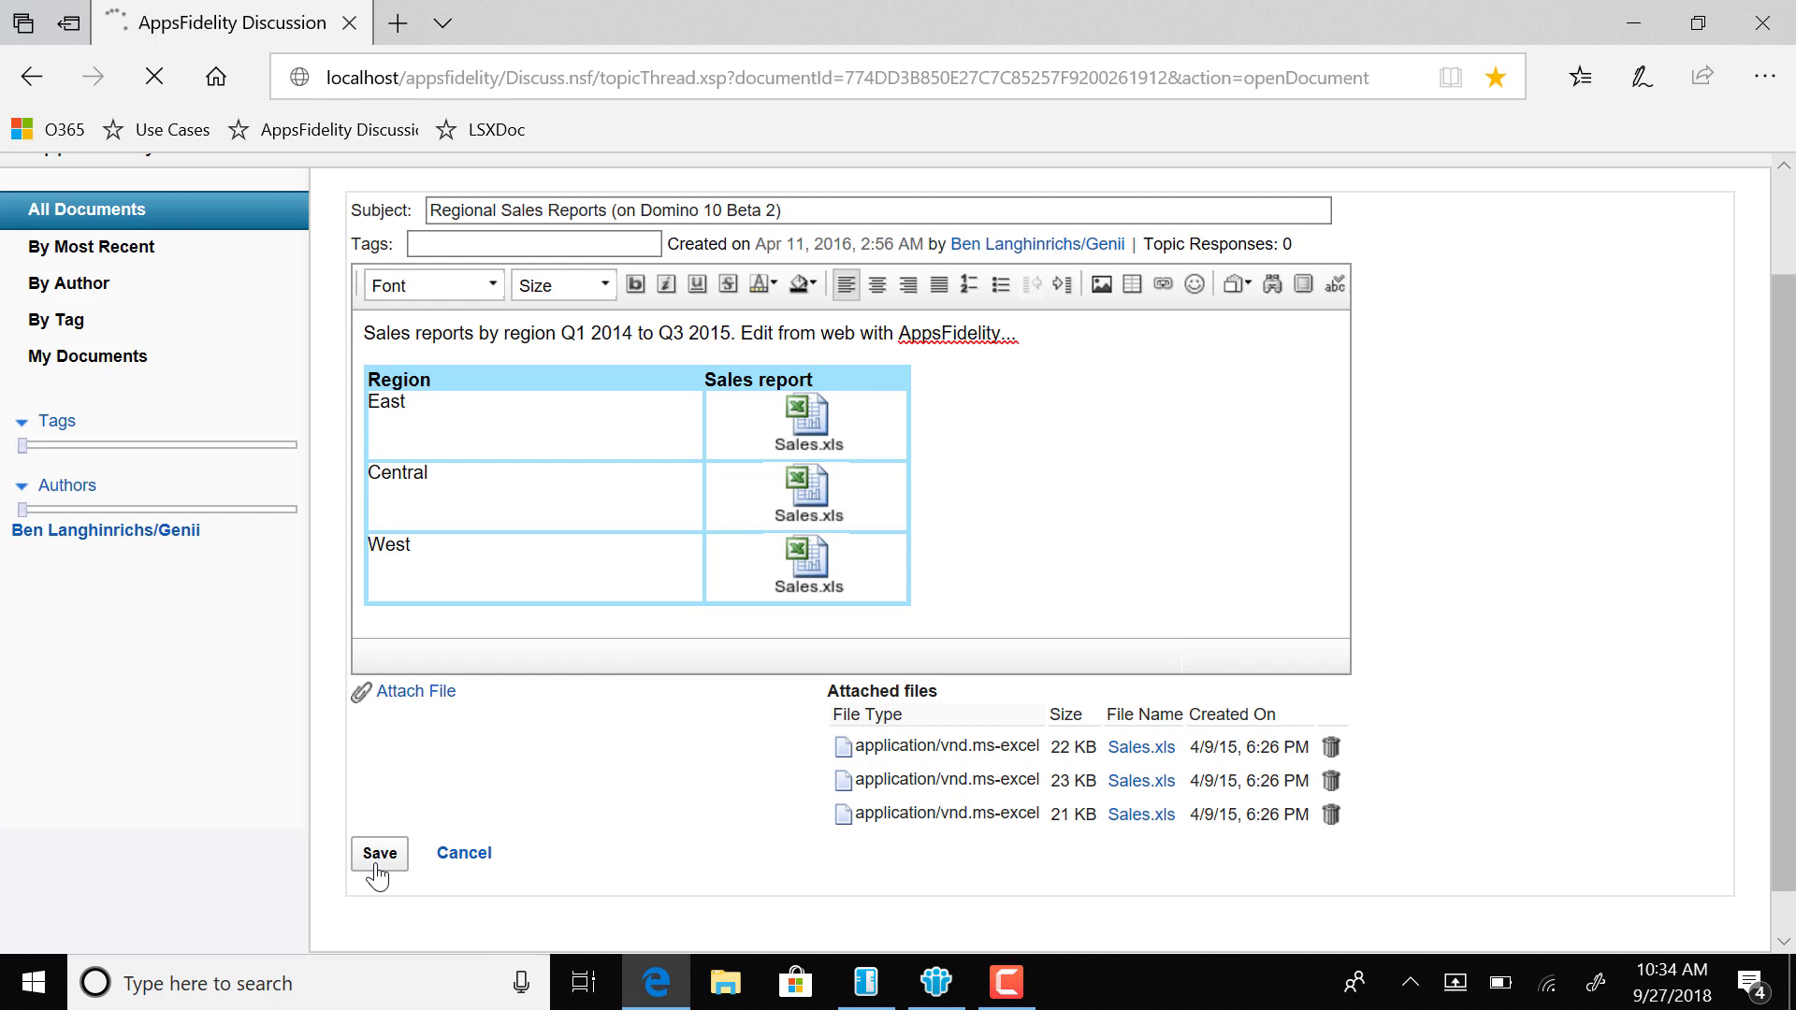
Switch to IBM Notes and append "Edit from Notes client with AppsFidelity..." to the introductory sentence of the Regional Sales Reports topic.
click(938, 998)
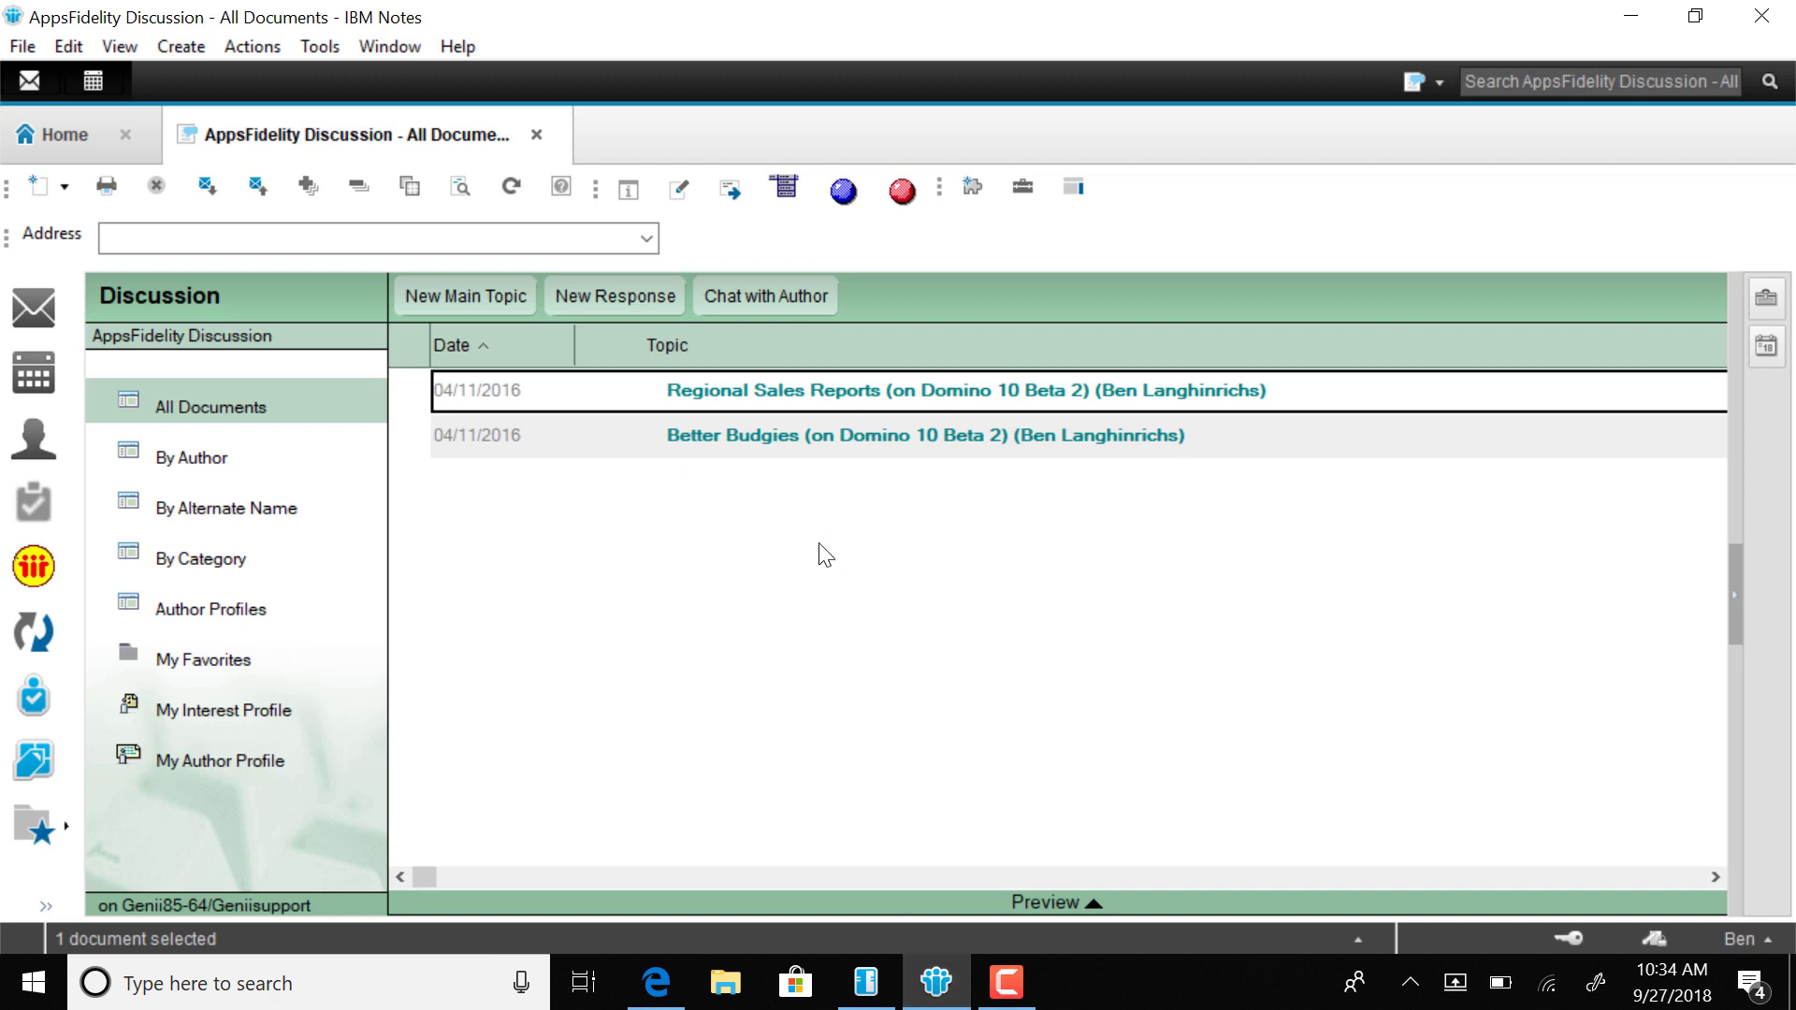
double_click(852, 388)
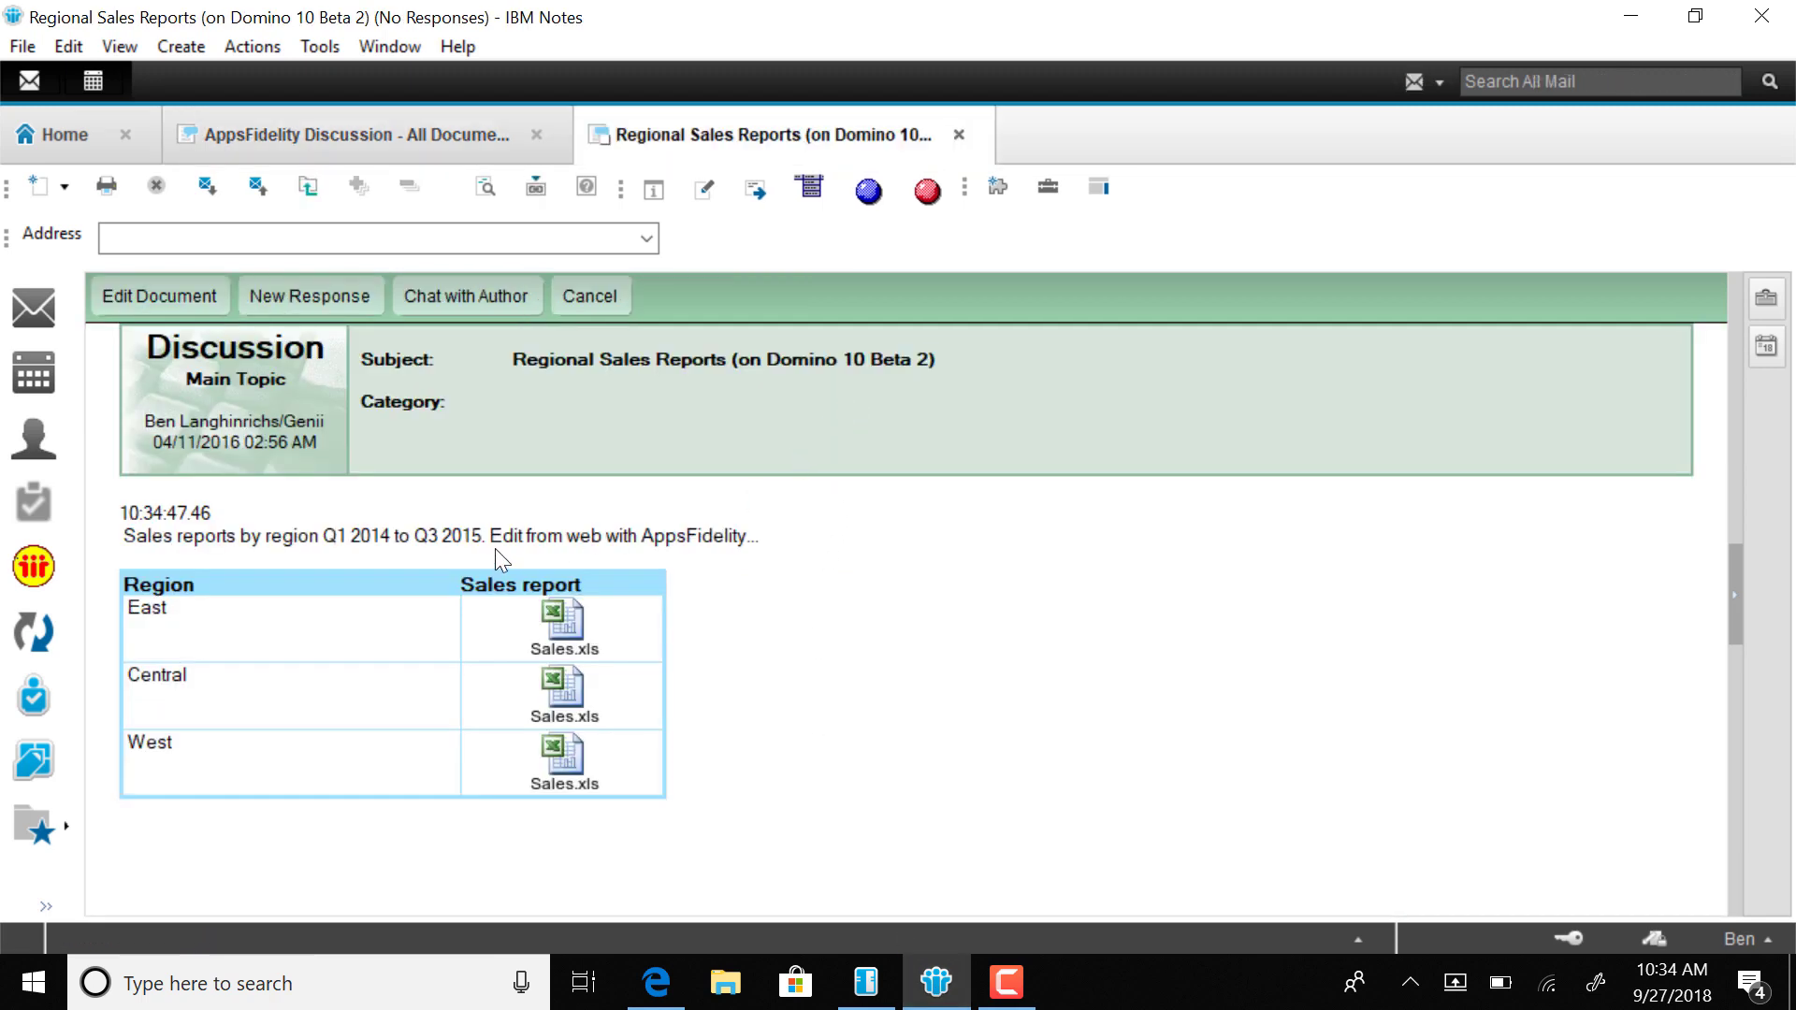
double_click(769, 569)
text(Edit from Notes cl)
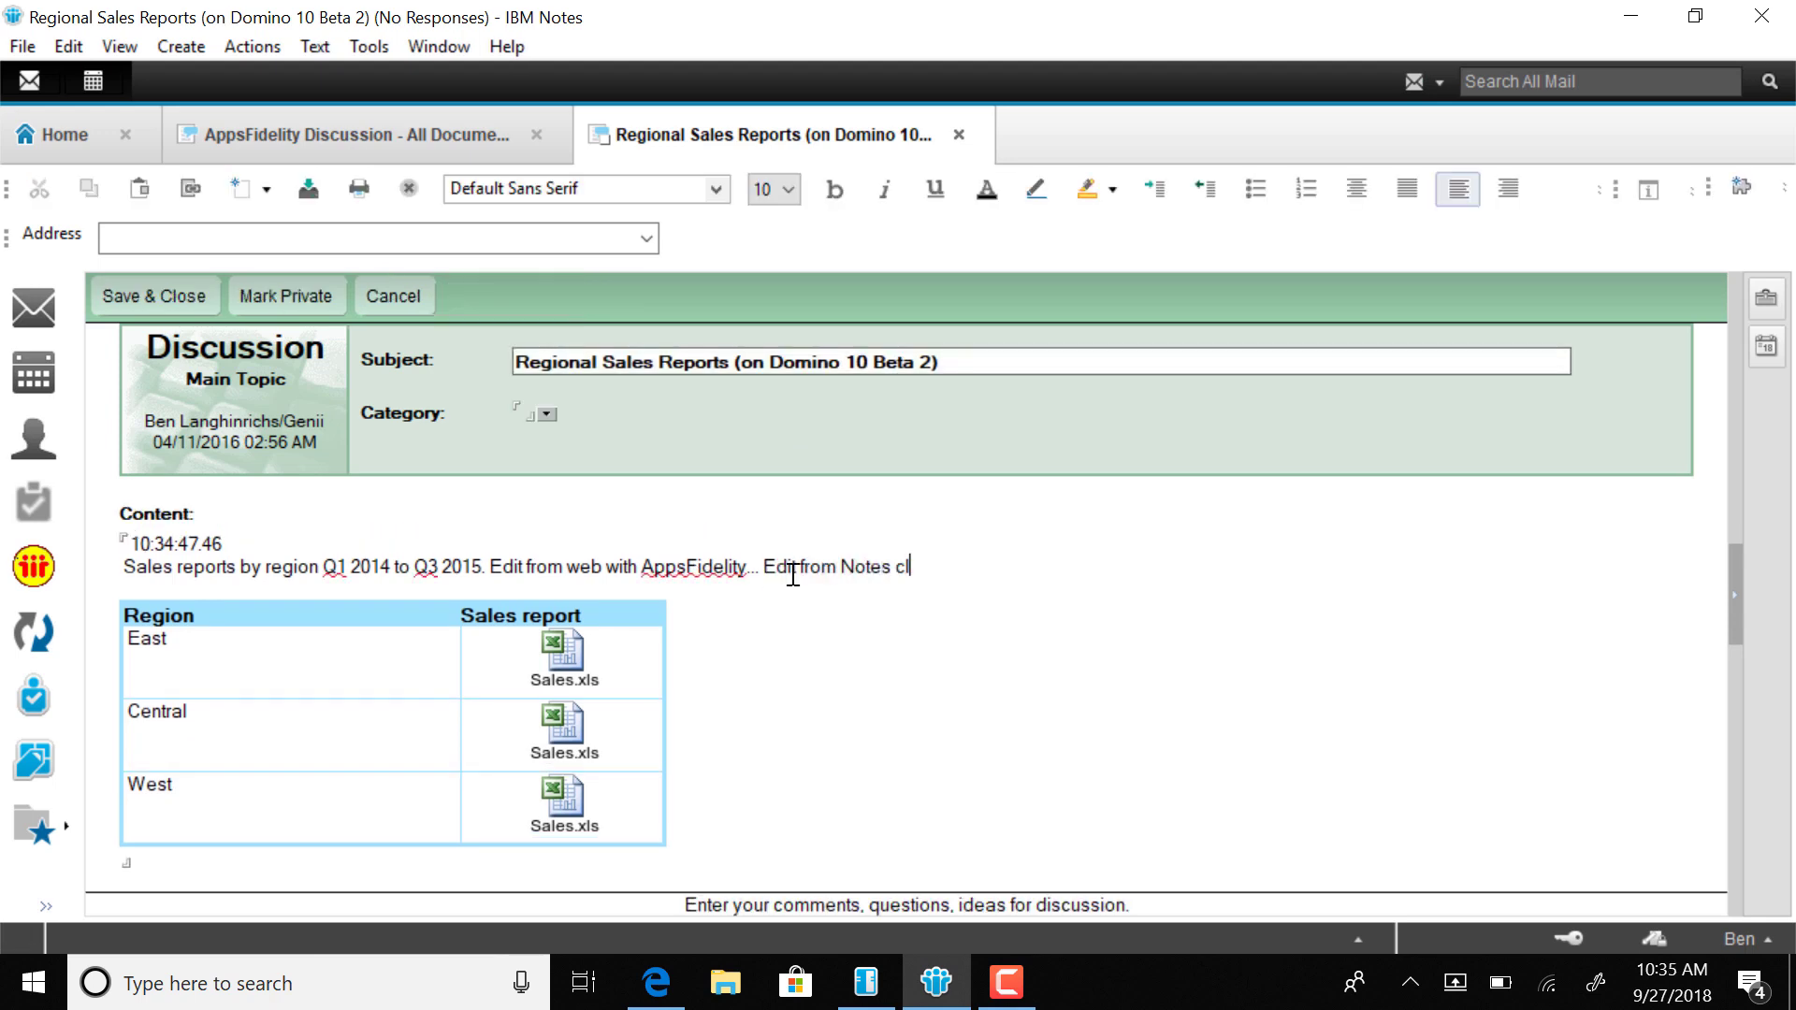
text(ient with AppsFidelity...)
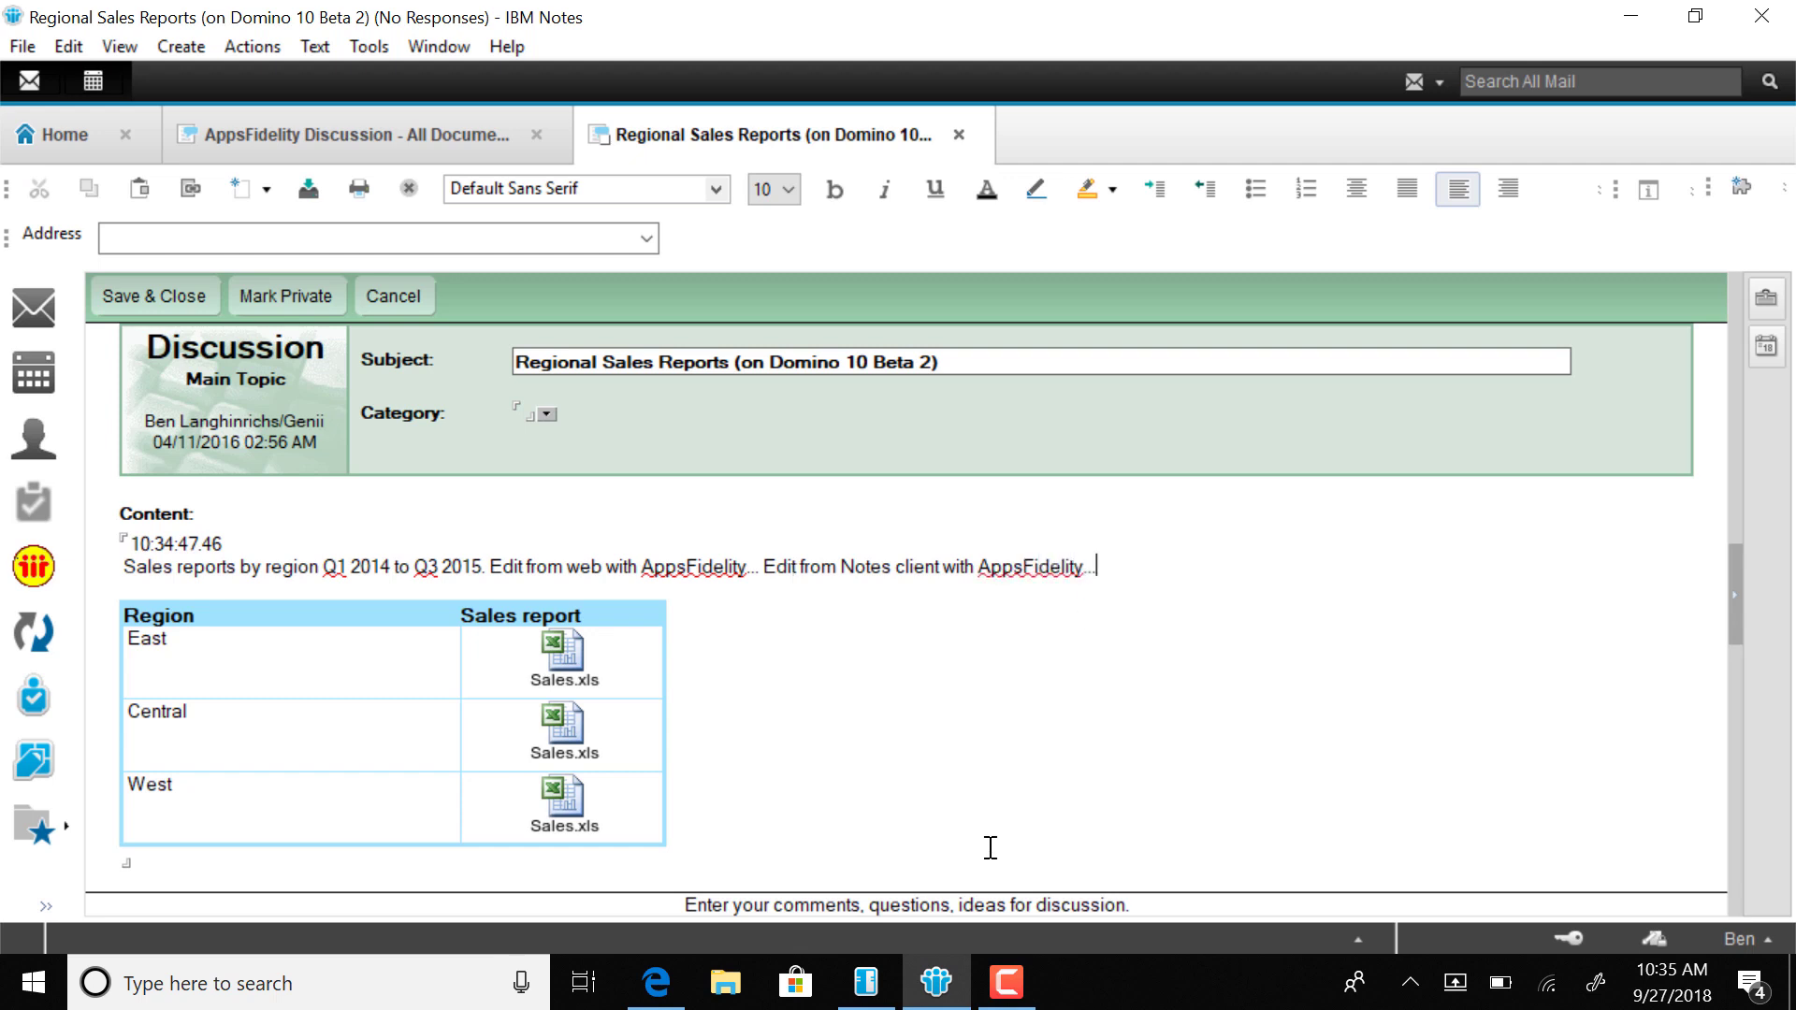
Check the Central region's Sales.xls attachment details without opening the file, then close the topic and save its changes.
double_click(564, 725)
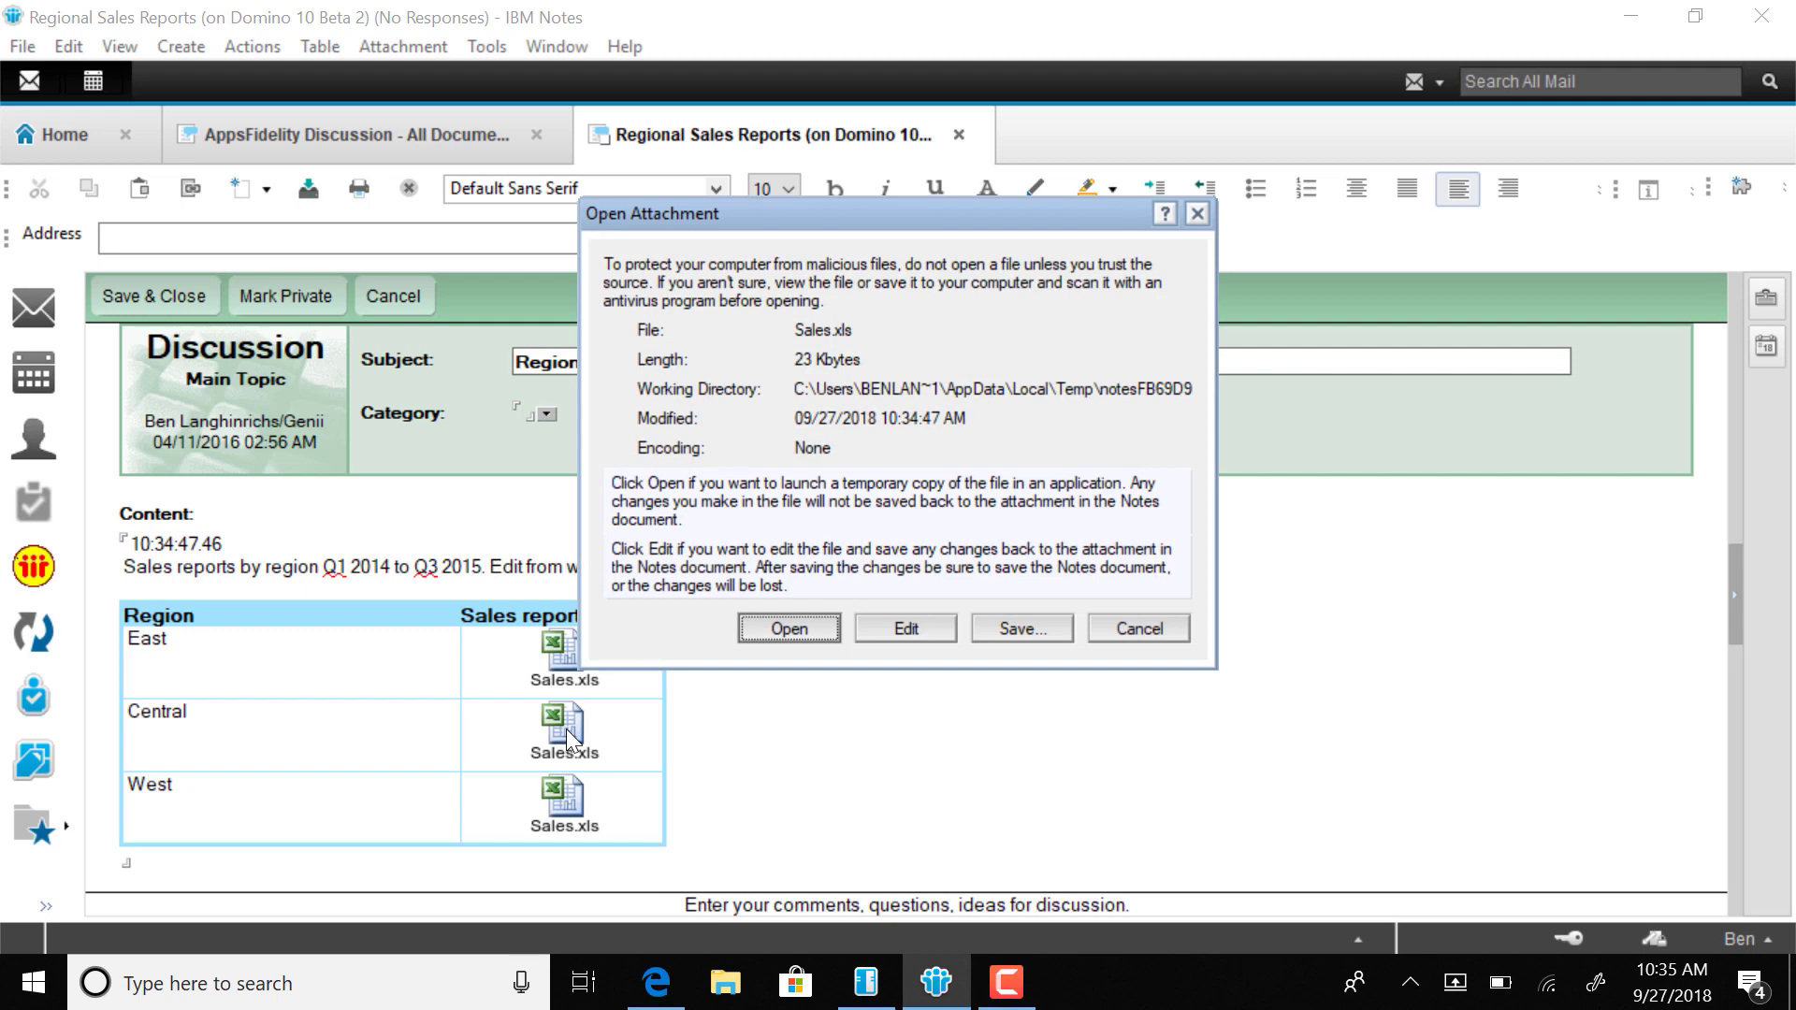
key(Escape)
key(Escape)
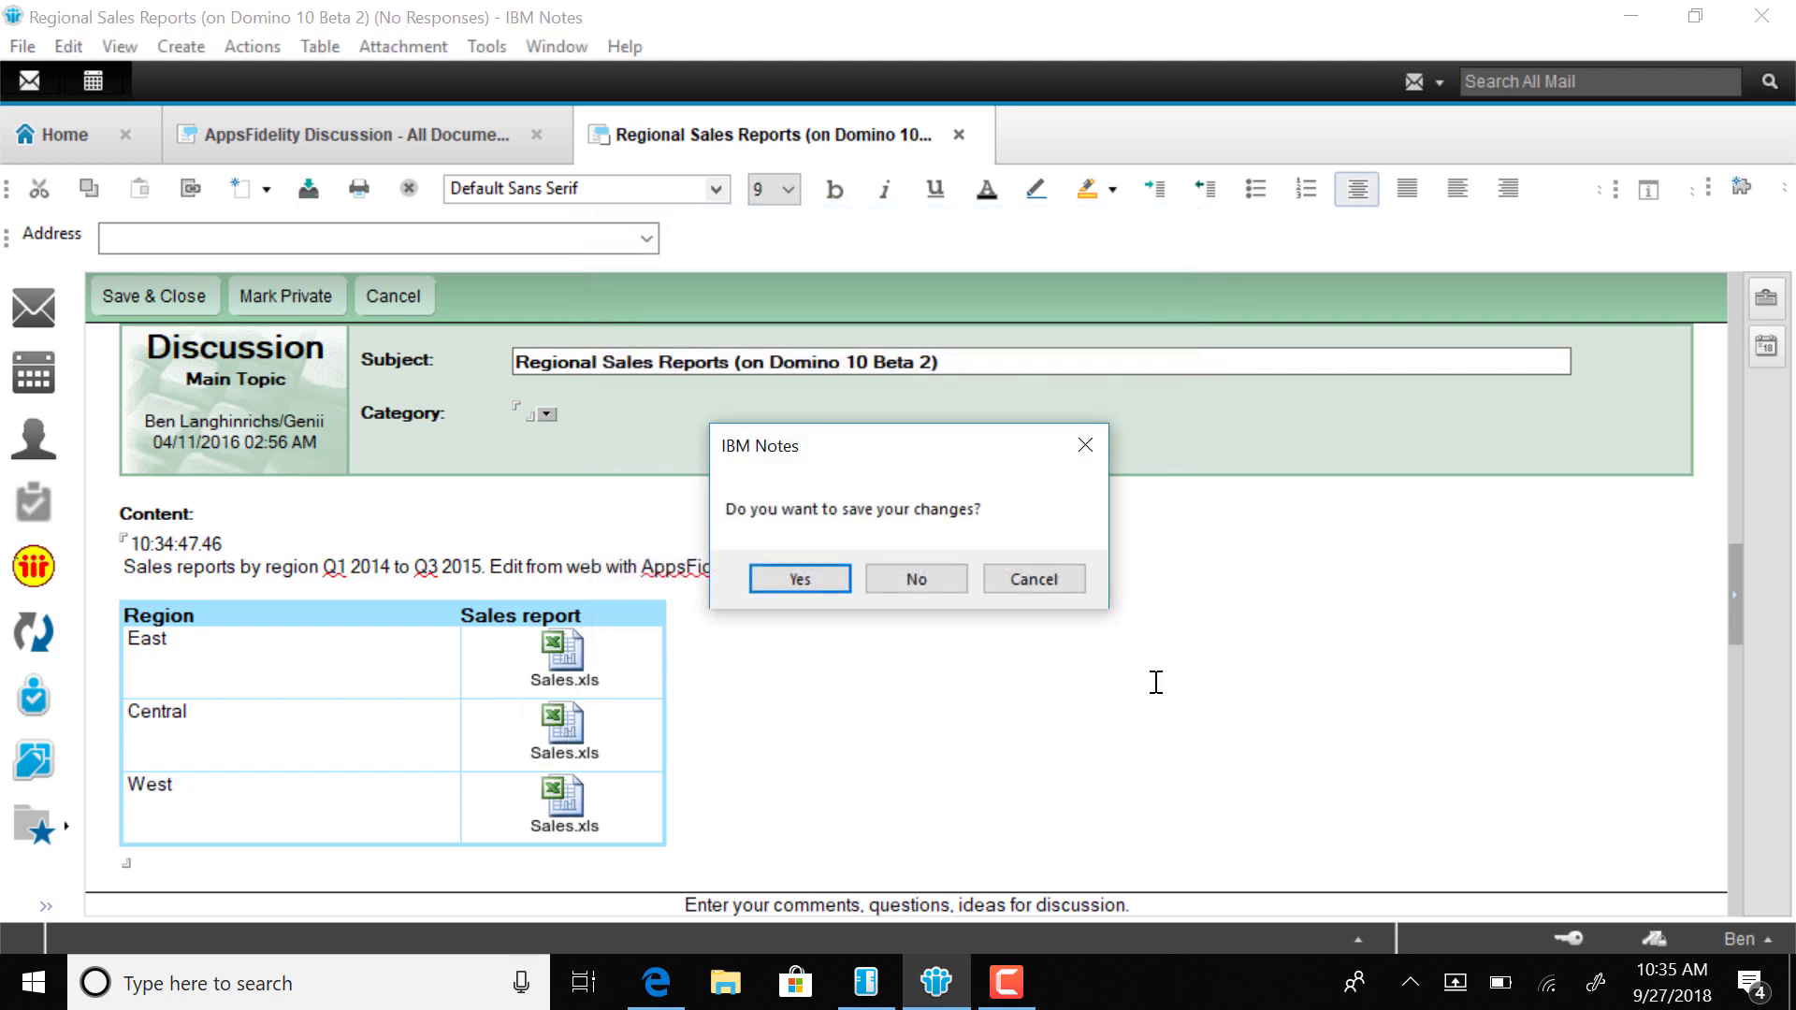
key(Return)
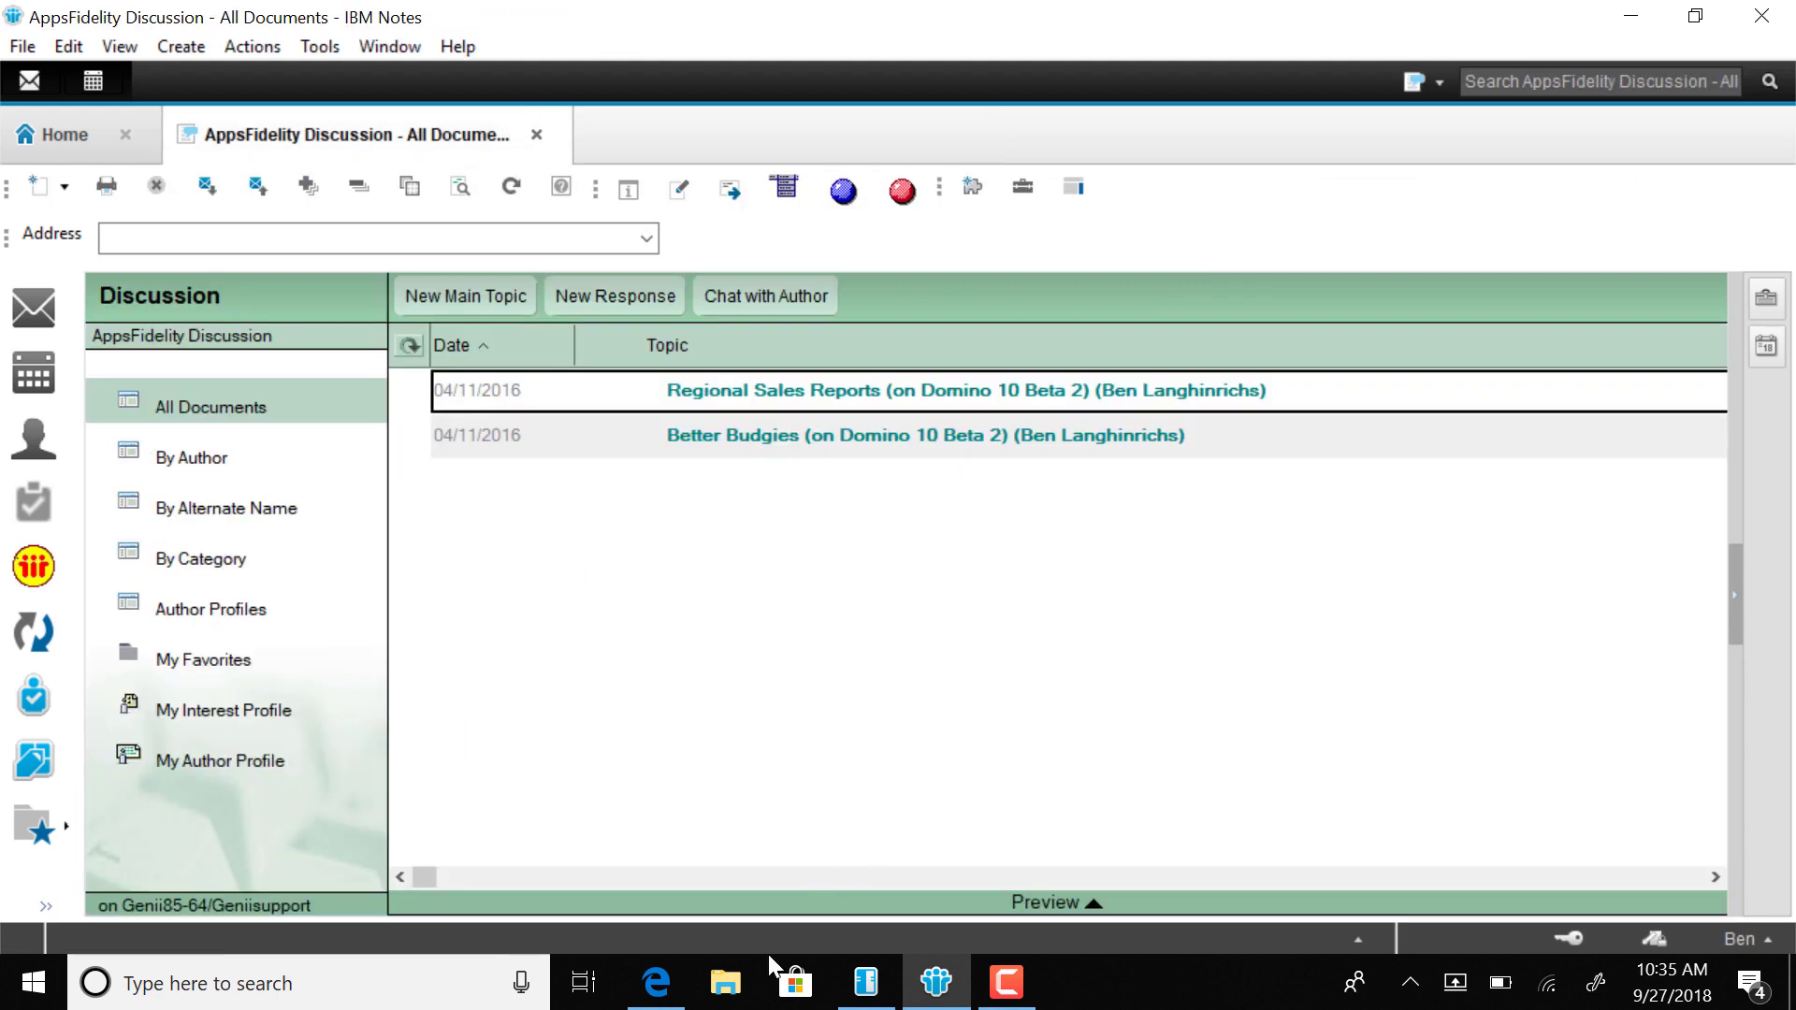
Switch to the Edge browser, open the Central region's Sales.xls attachment from the Regional Sales Reports topic in Excel, and close the workbook after viewing it.
click(658, 1001)
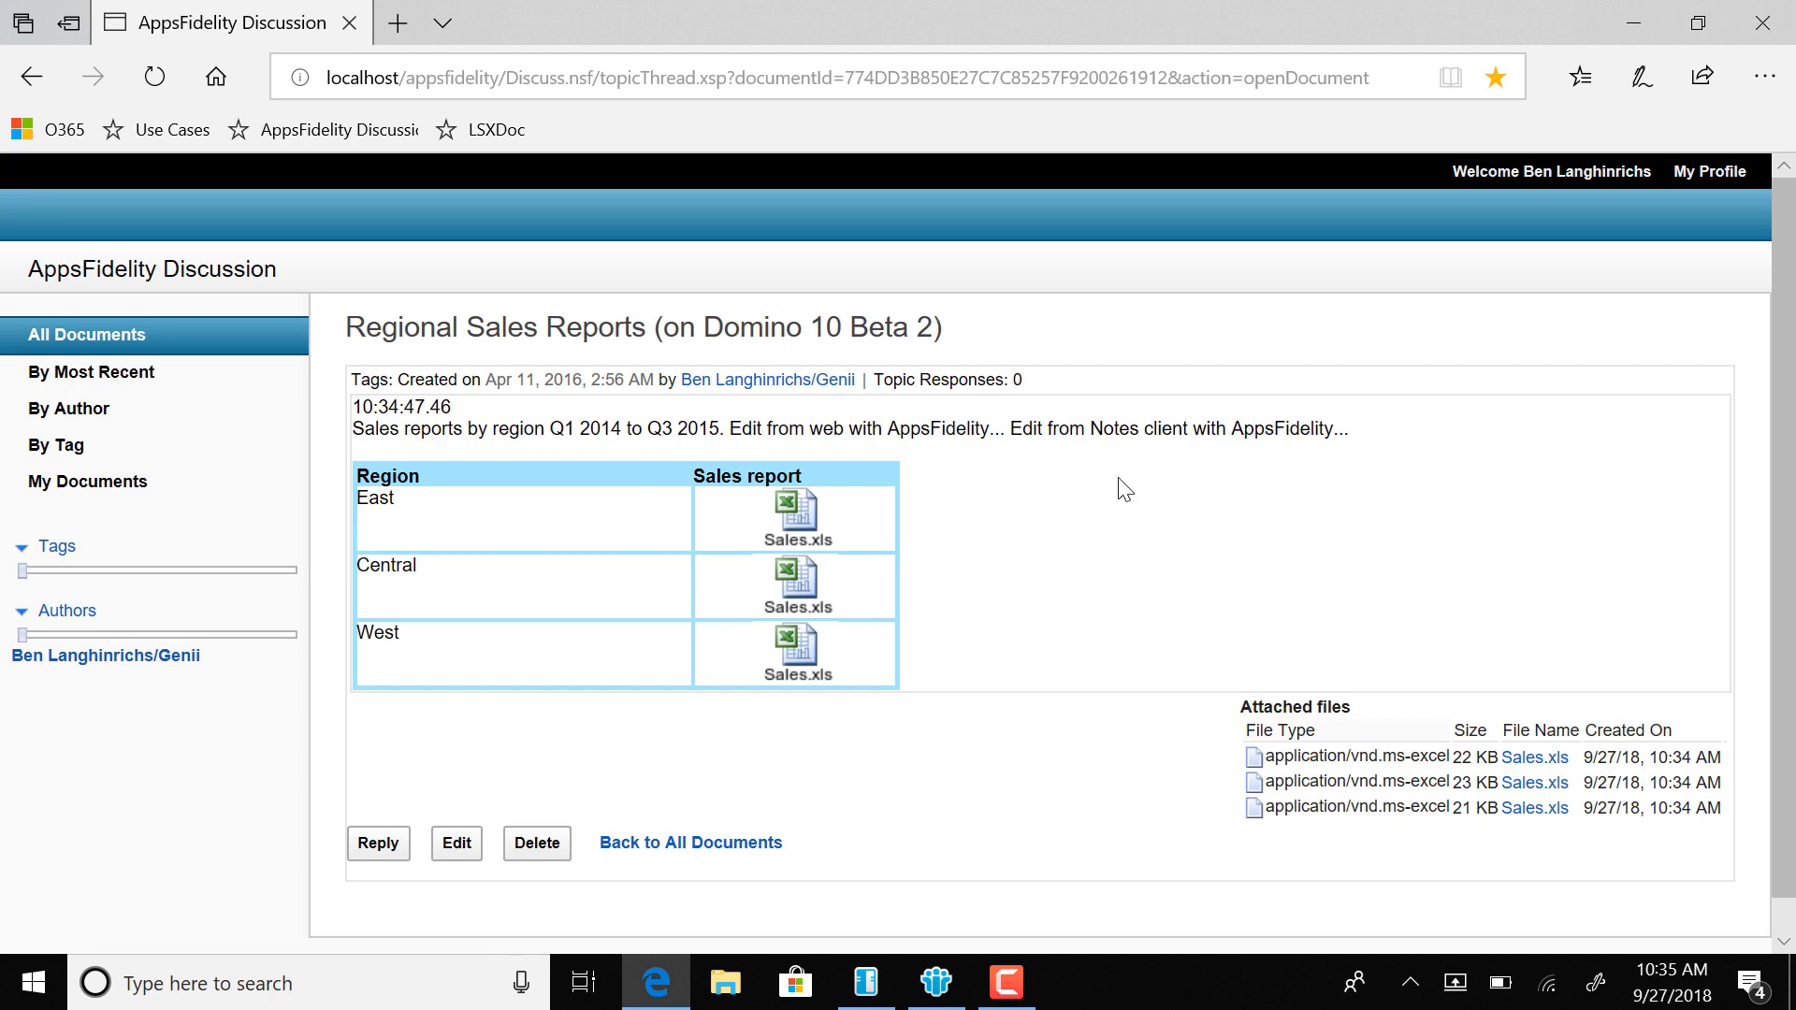
click(790, 585)
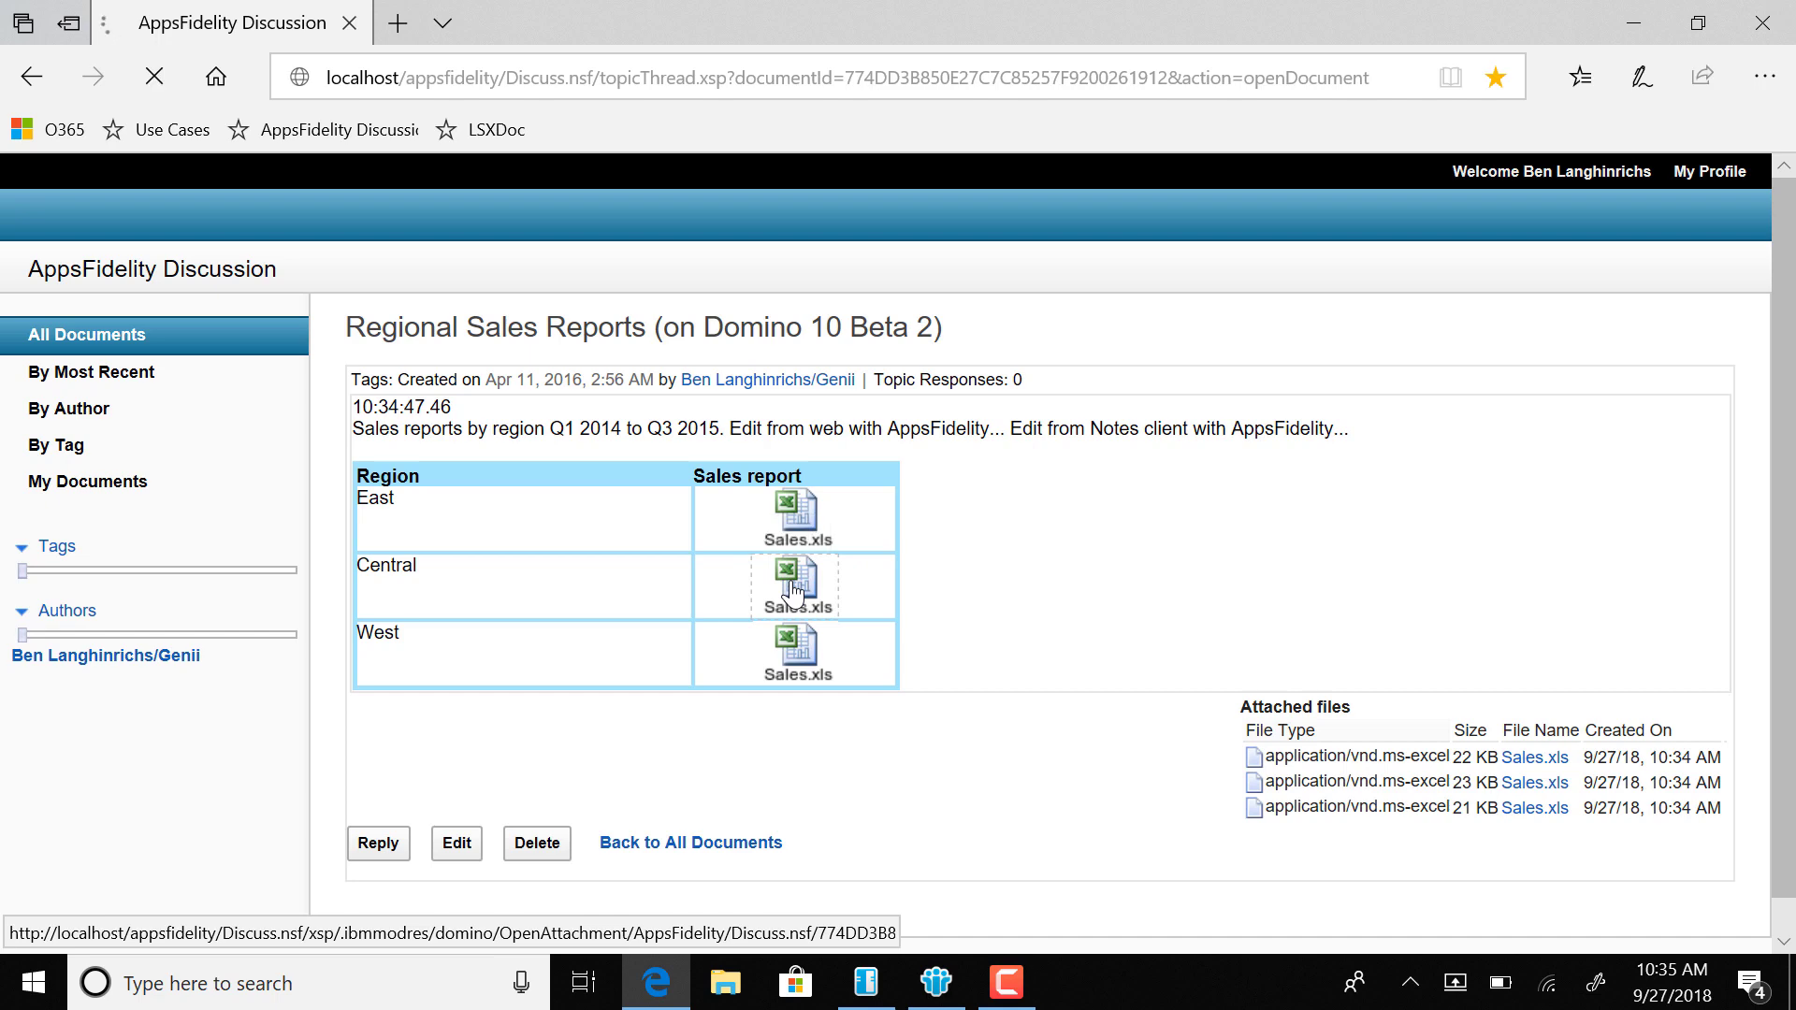
click(1011, 919)
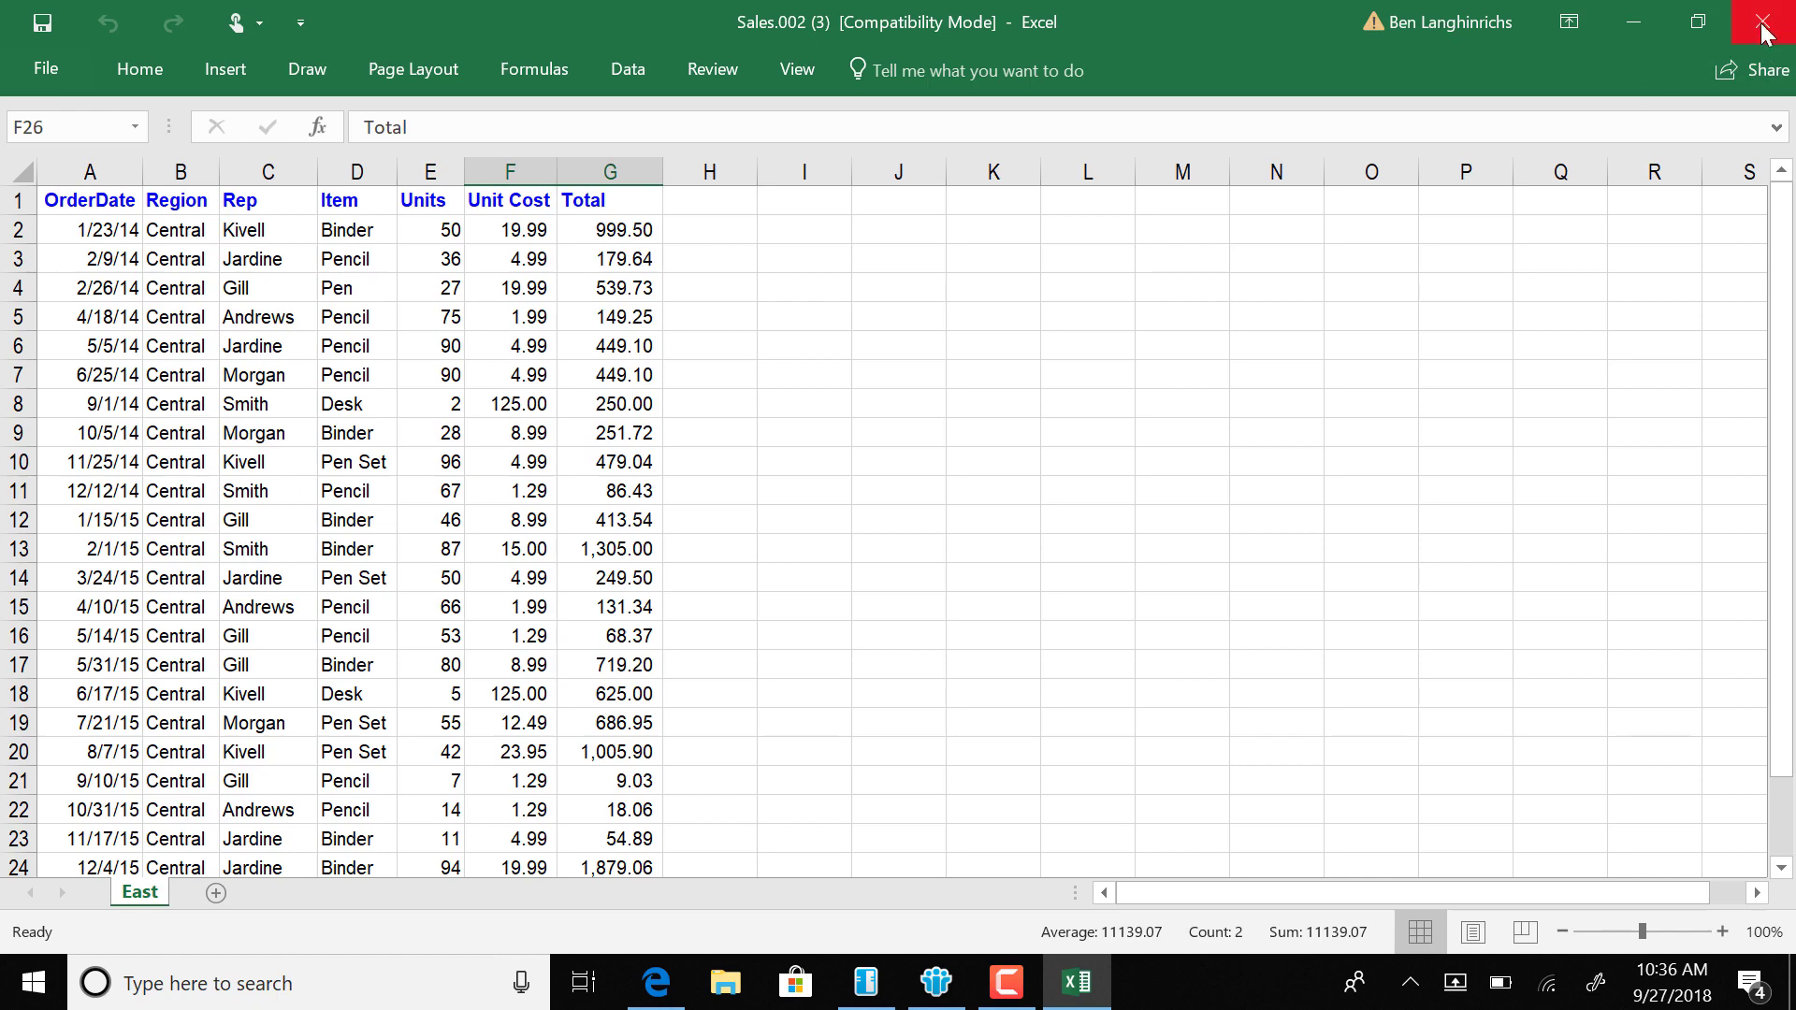
click(1762, 31)
click(902, 547)
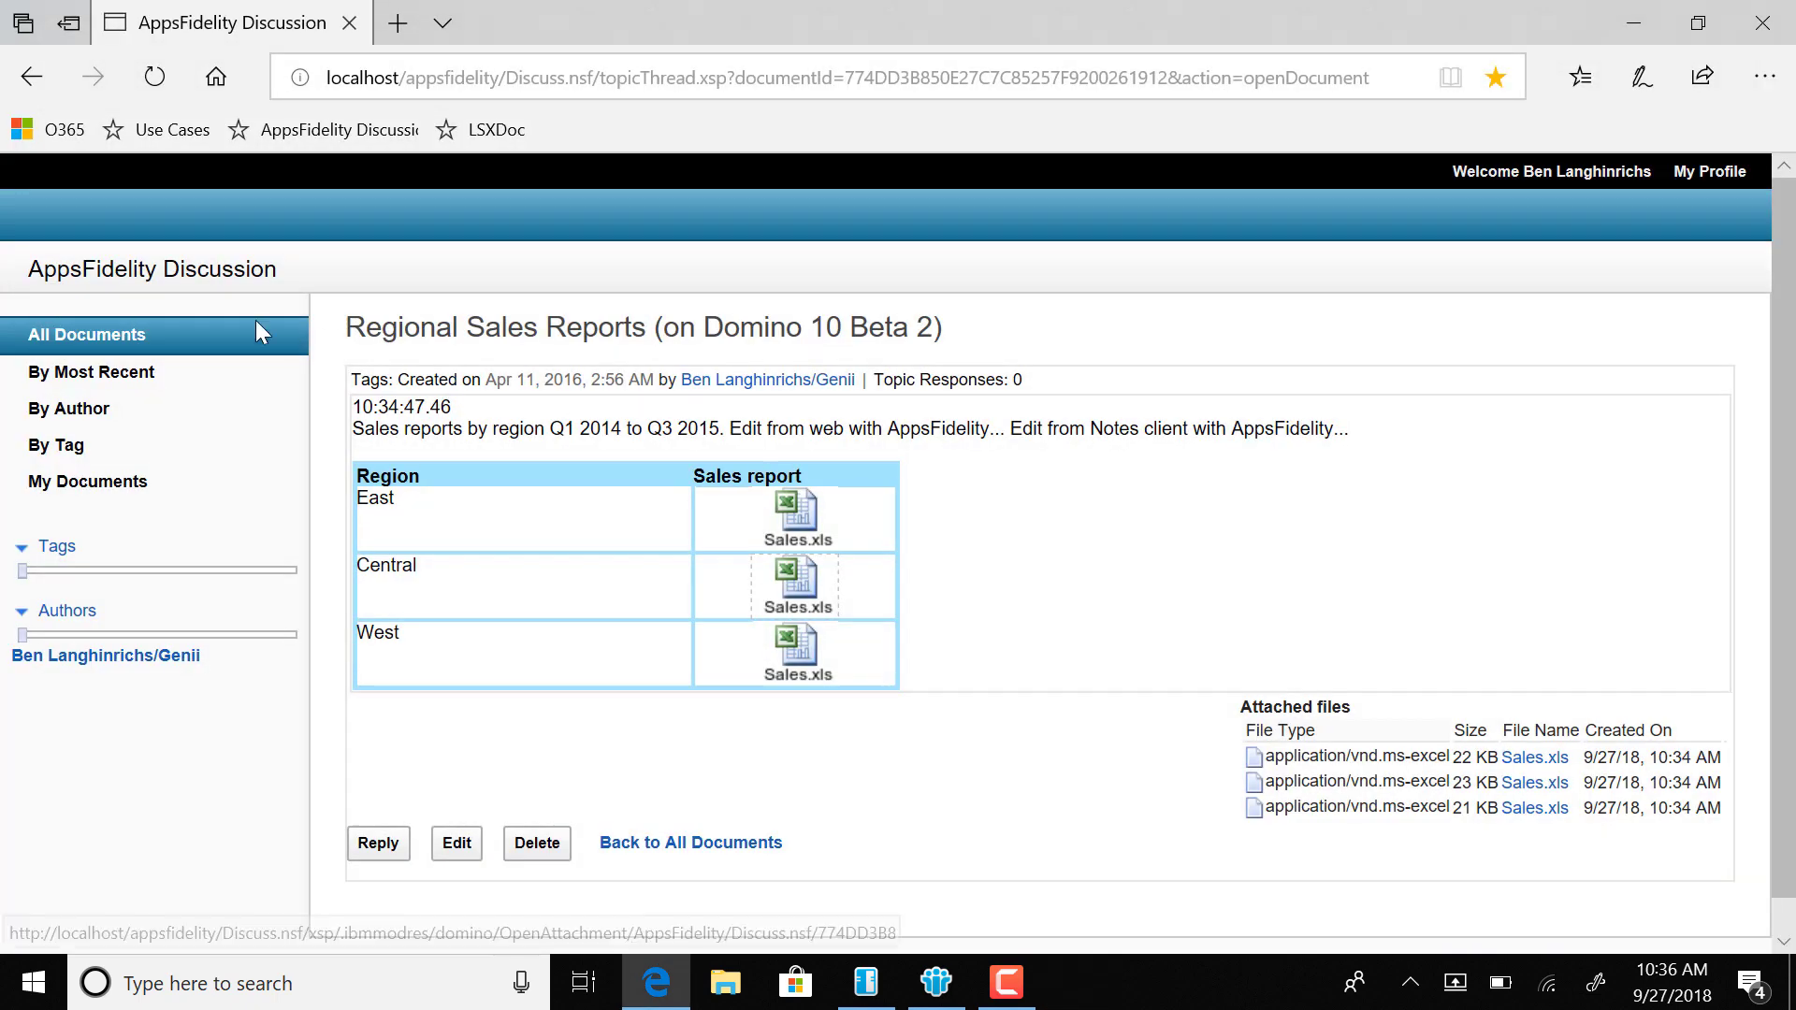
Return to the All Documents list, run "set config AppsFidelityEnabled=0" in the Domino Server console, and go back to the browser.
click(99, 339)
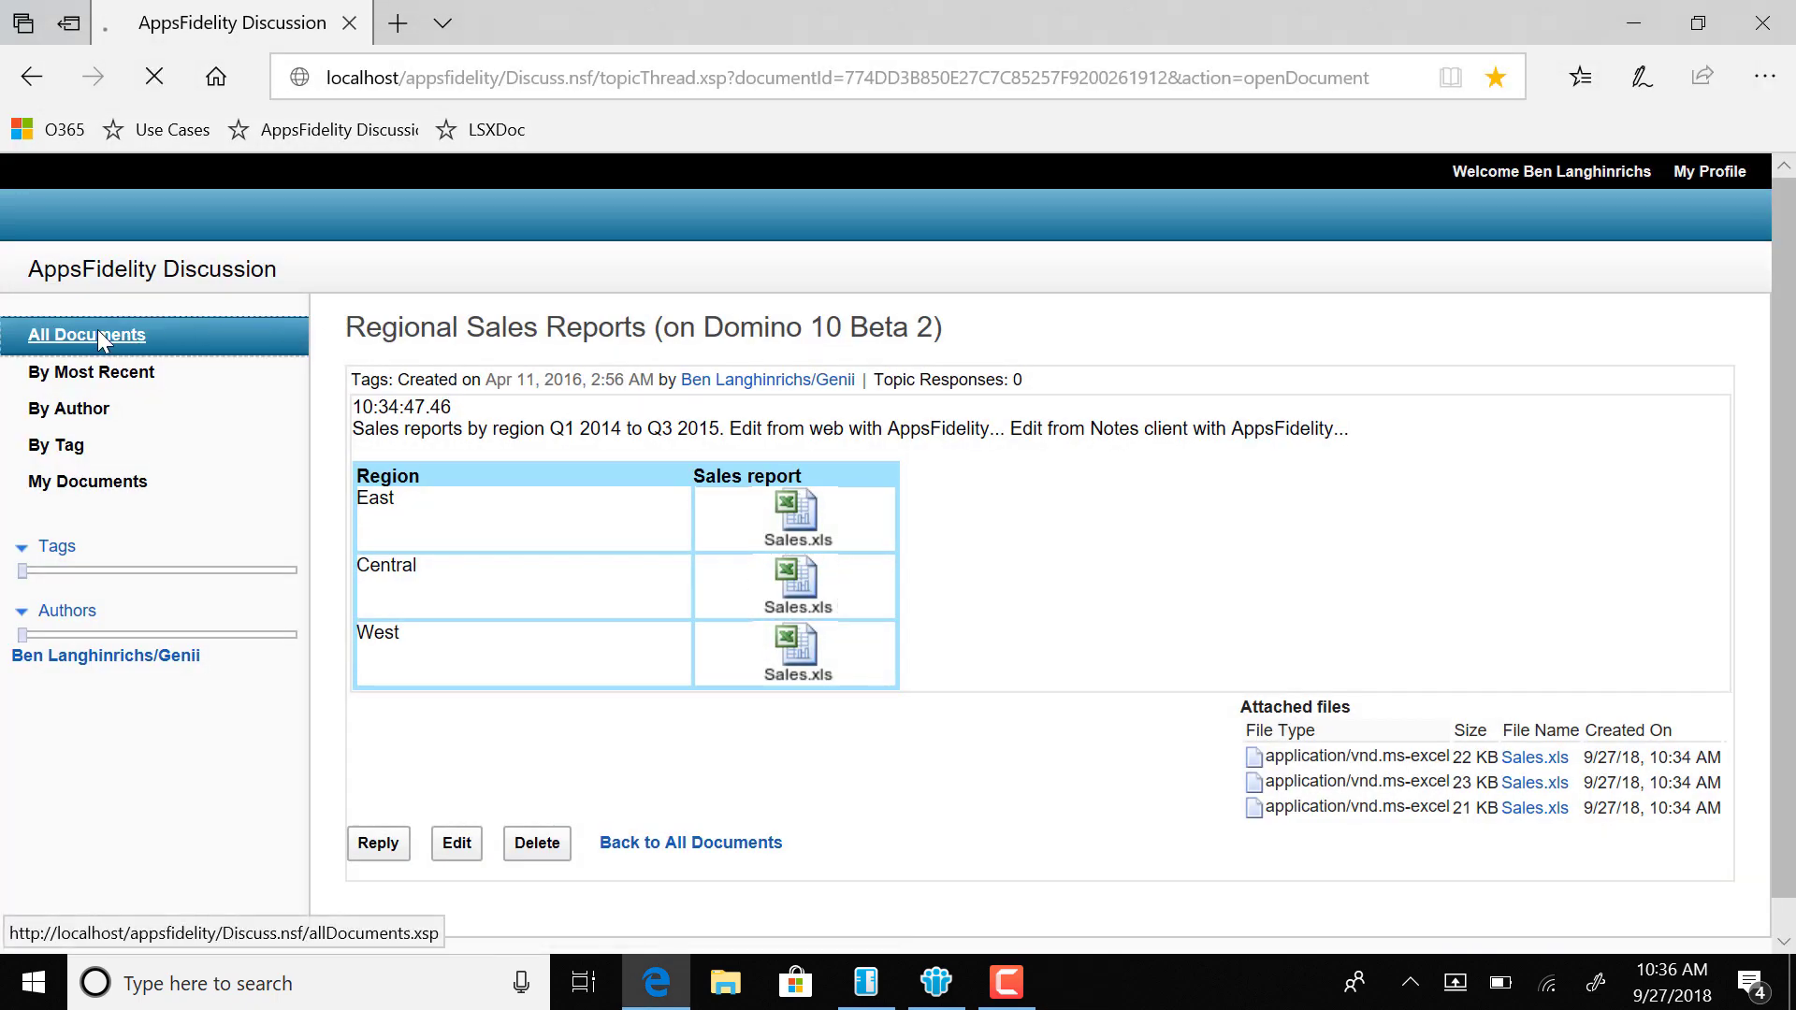
click(869, 983)
key(Up)
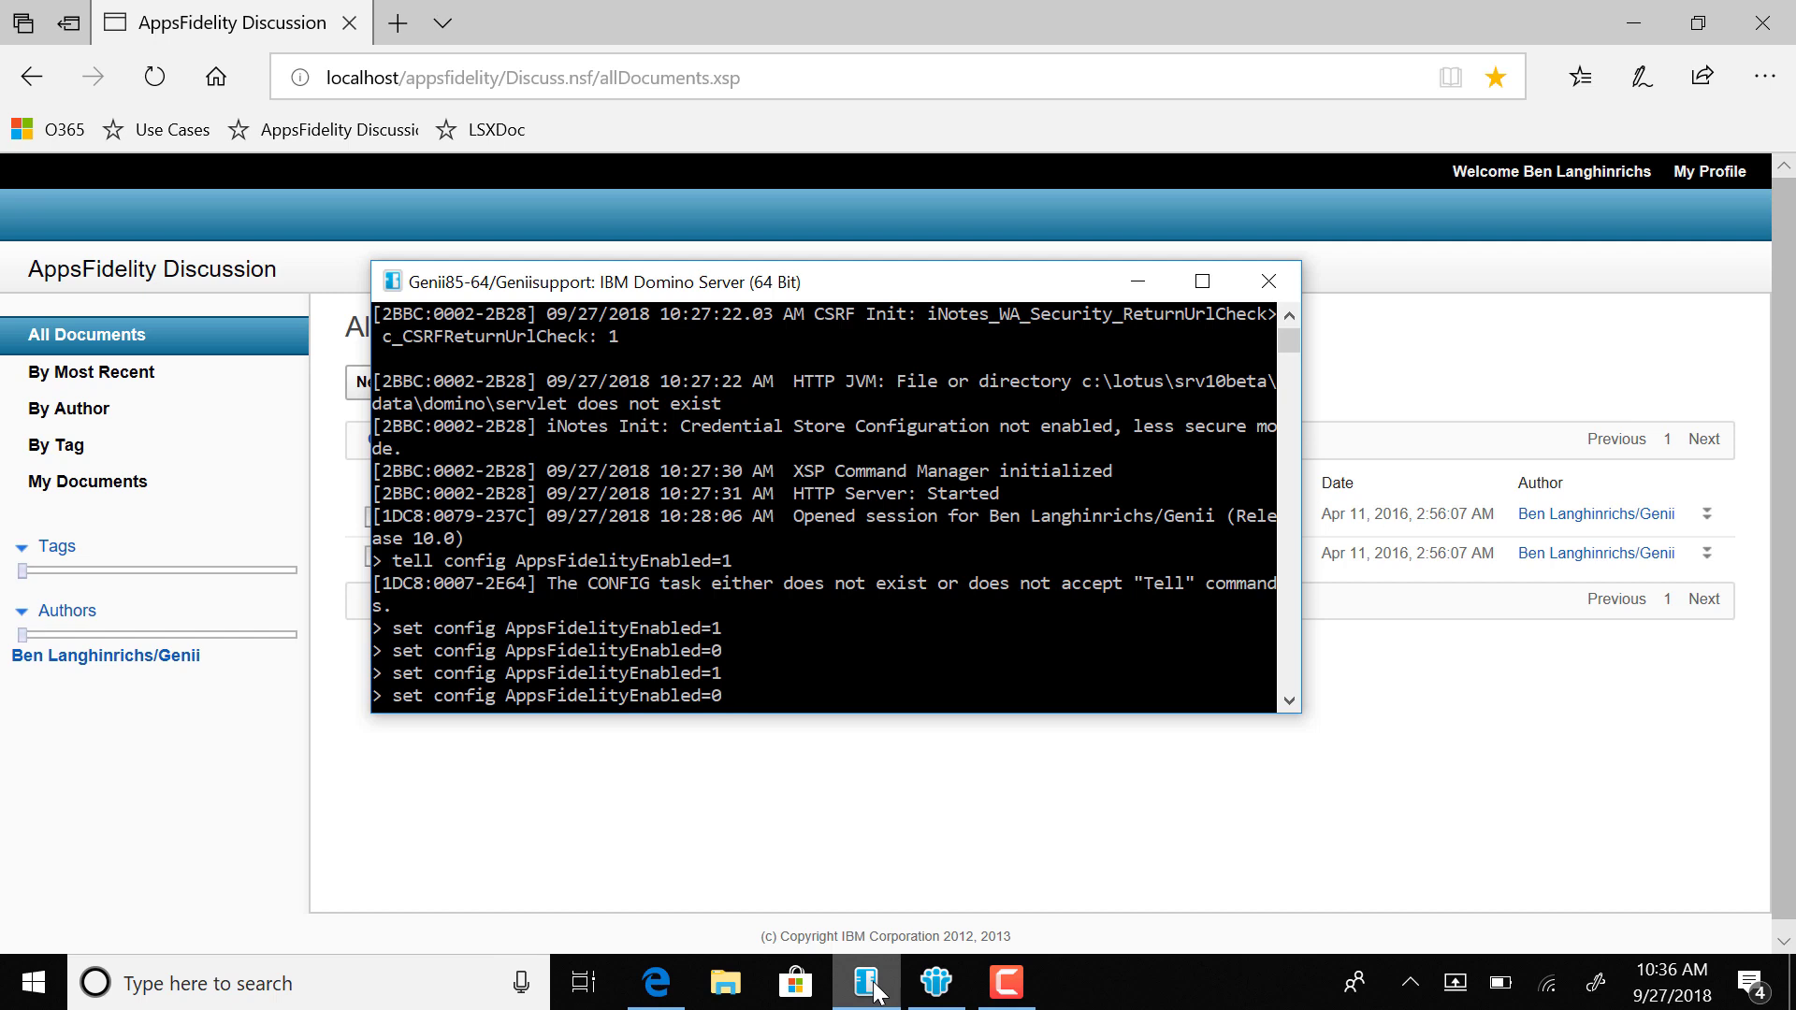
key(Return)
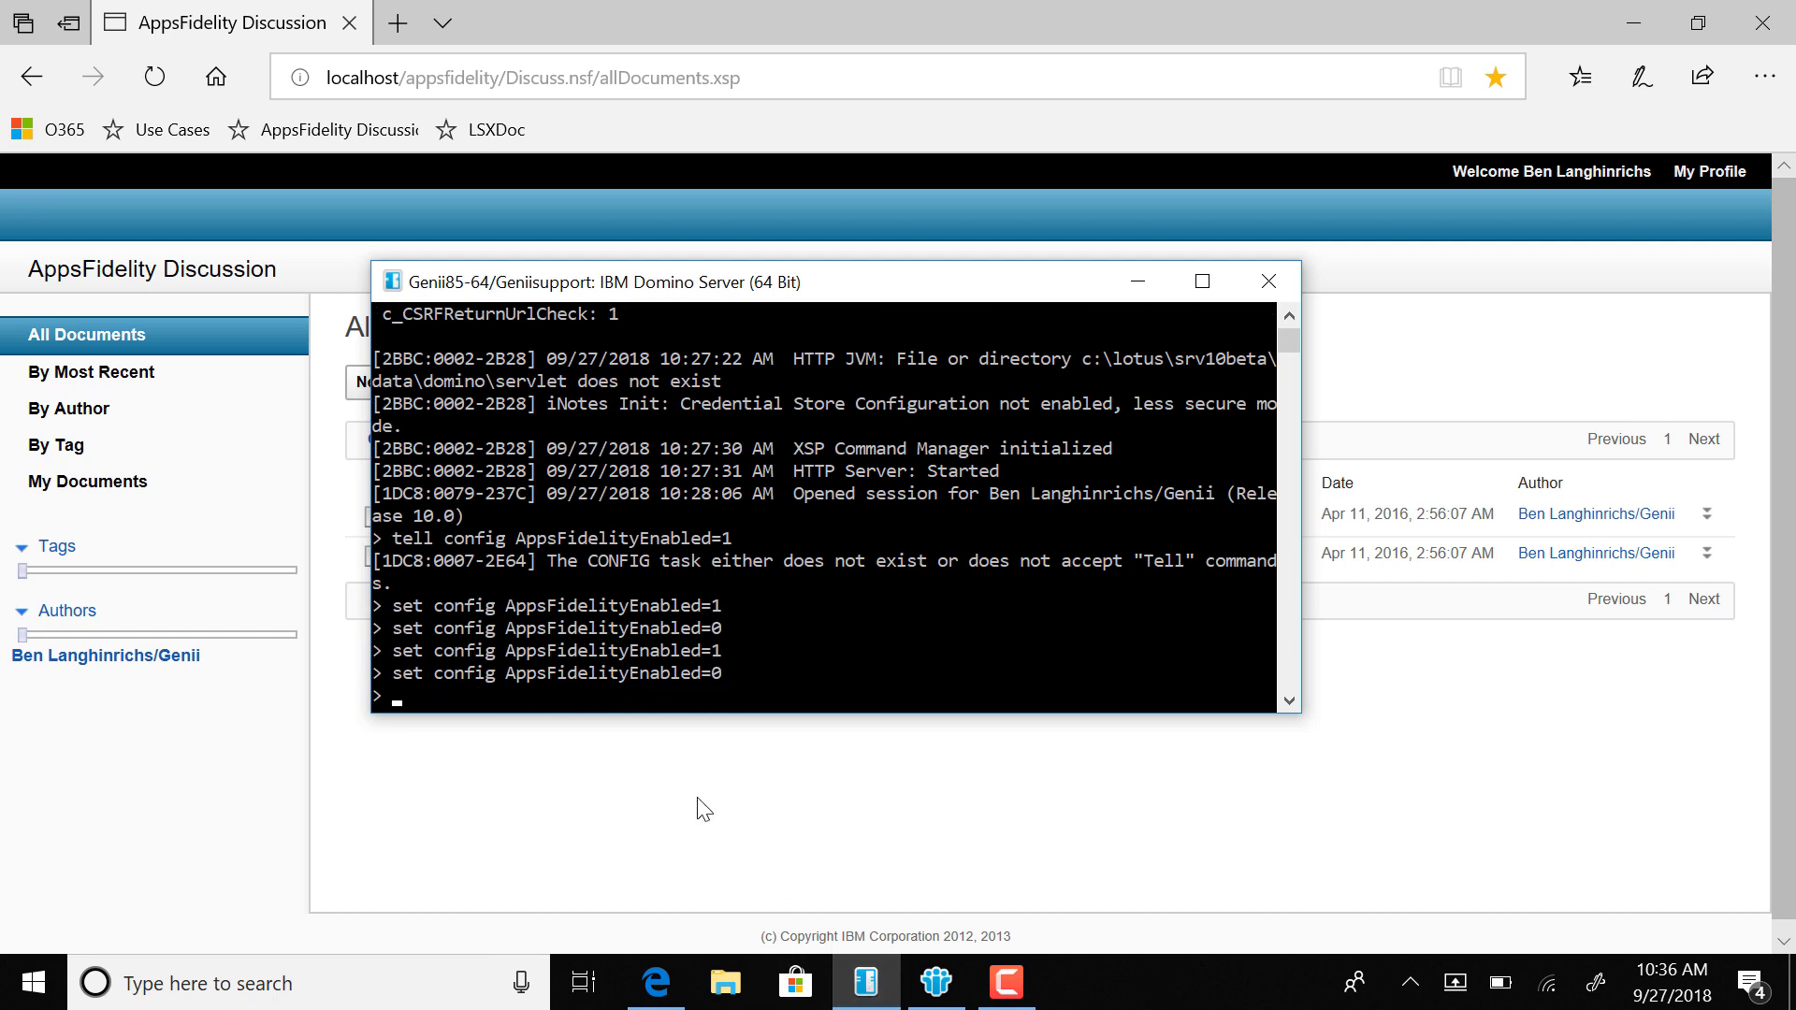
click(701, 809)
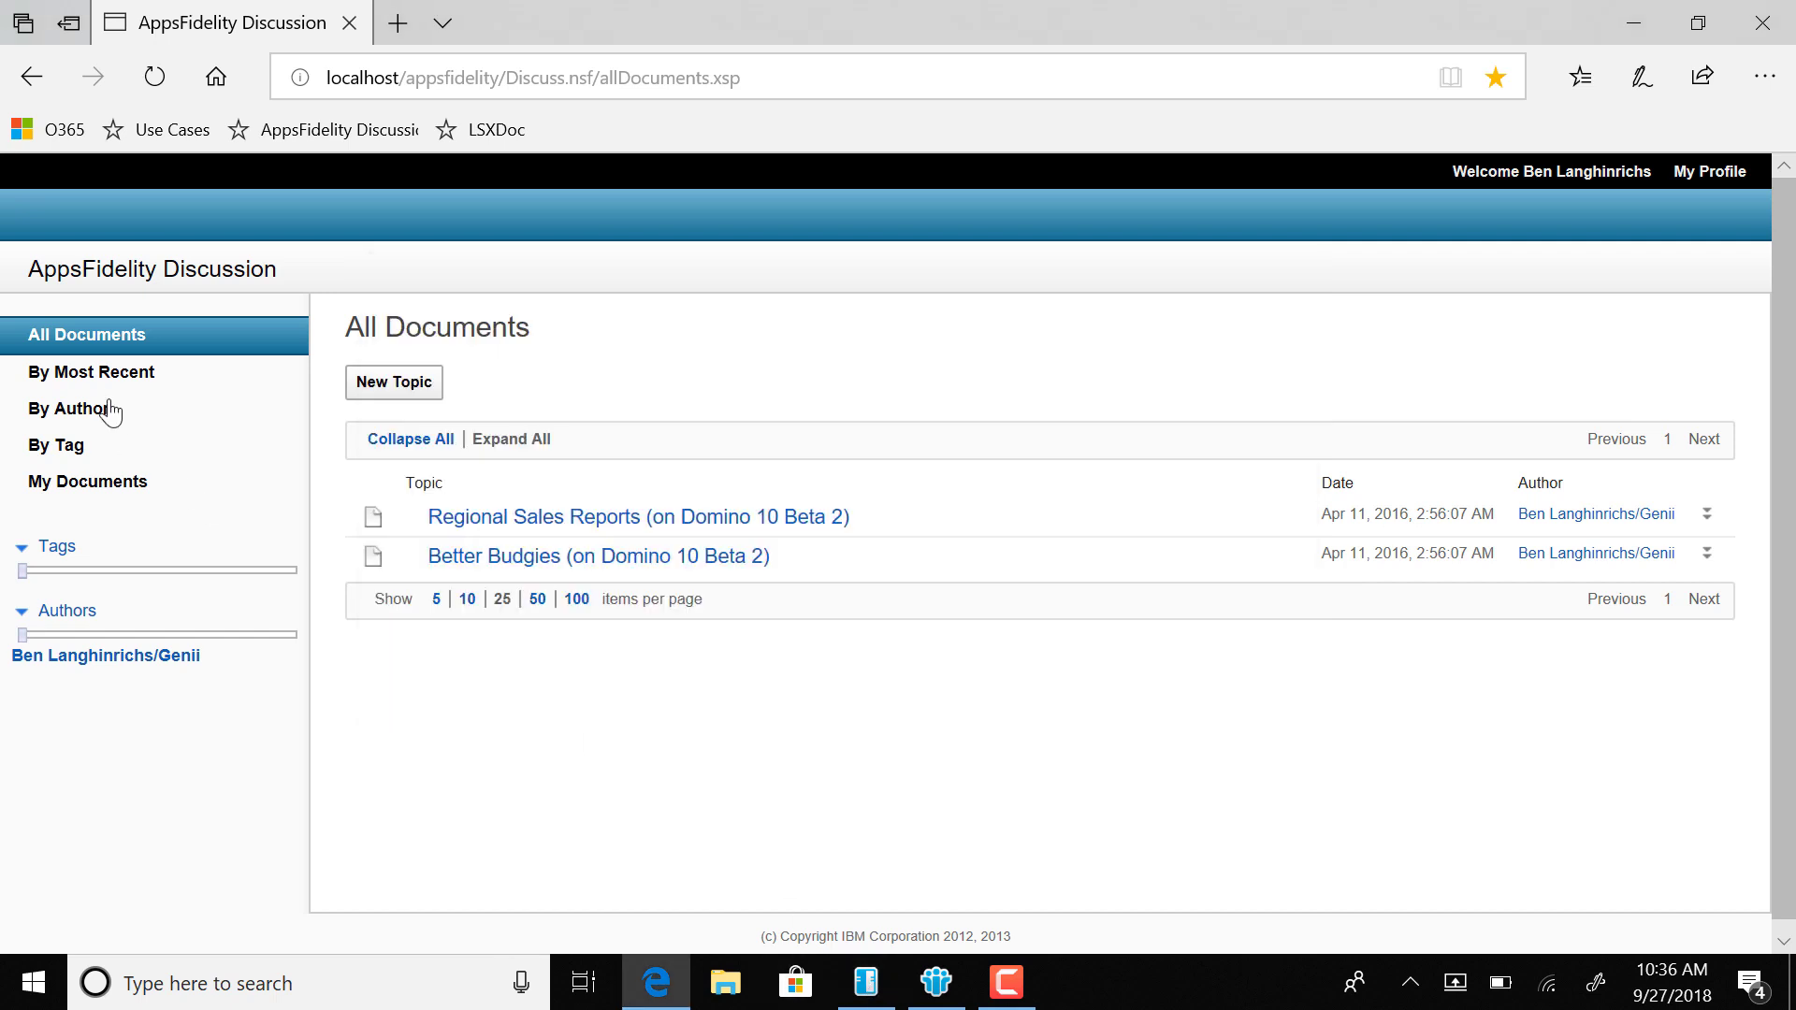
Edit the Regional Sales Reports topic on the web, append "Edit from web without AppsFidelity..." to the introductory sentence, and save it, accepting the HTML conversion.
click(677, 521)
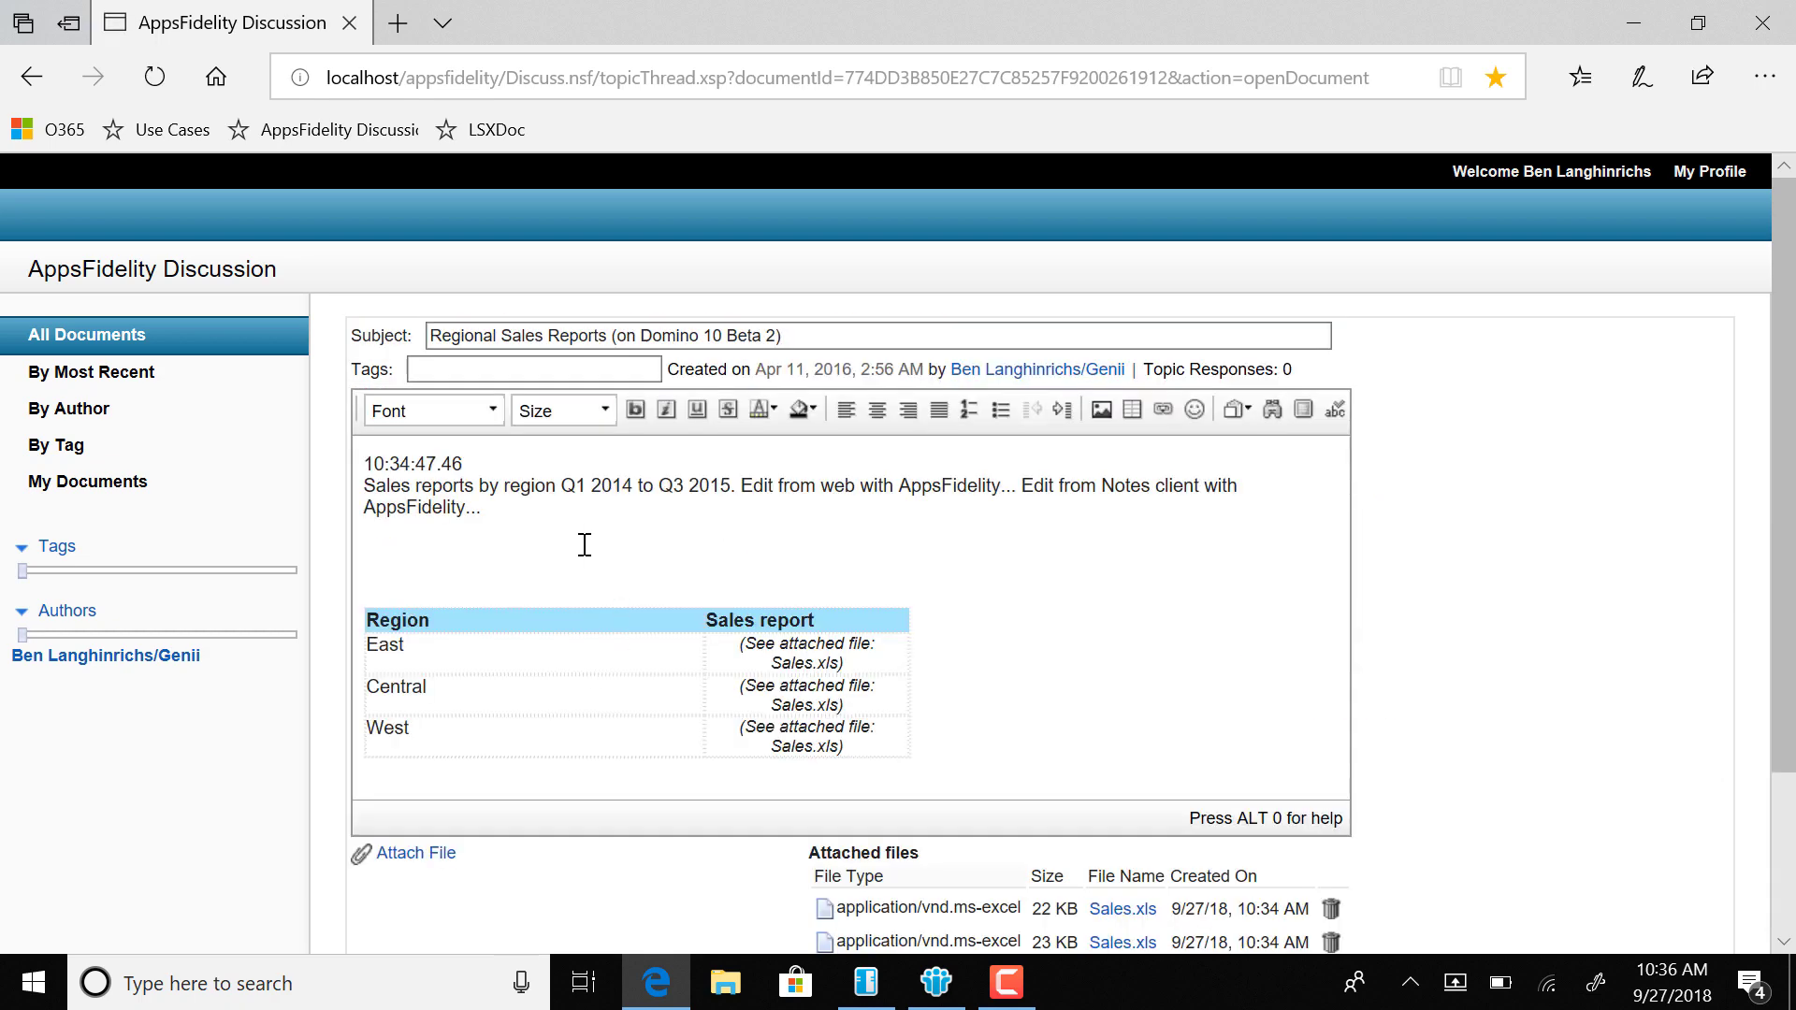
click(579, 509)
text(Edit from w)
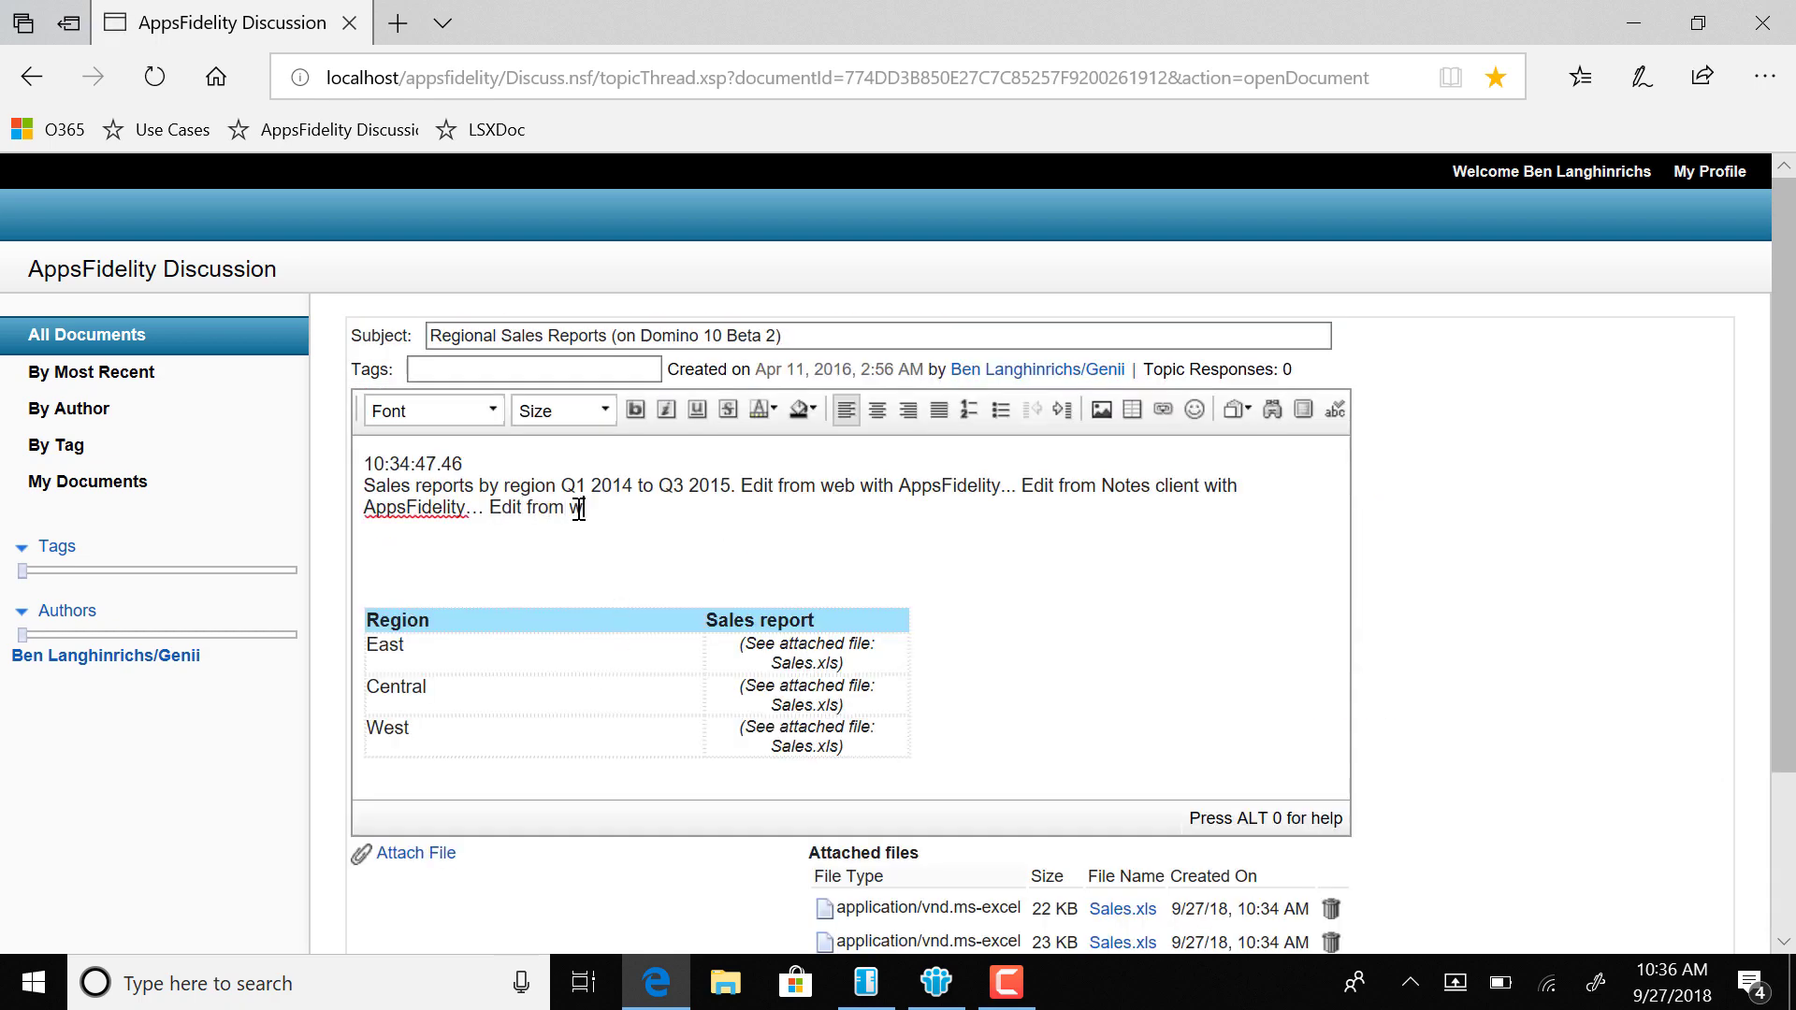
text(eb without AppsFidelity...)
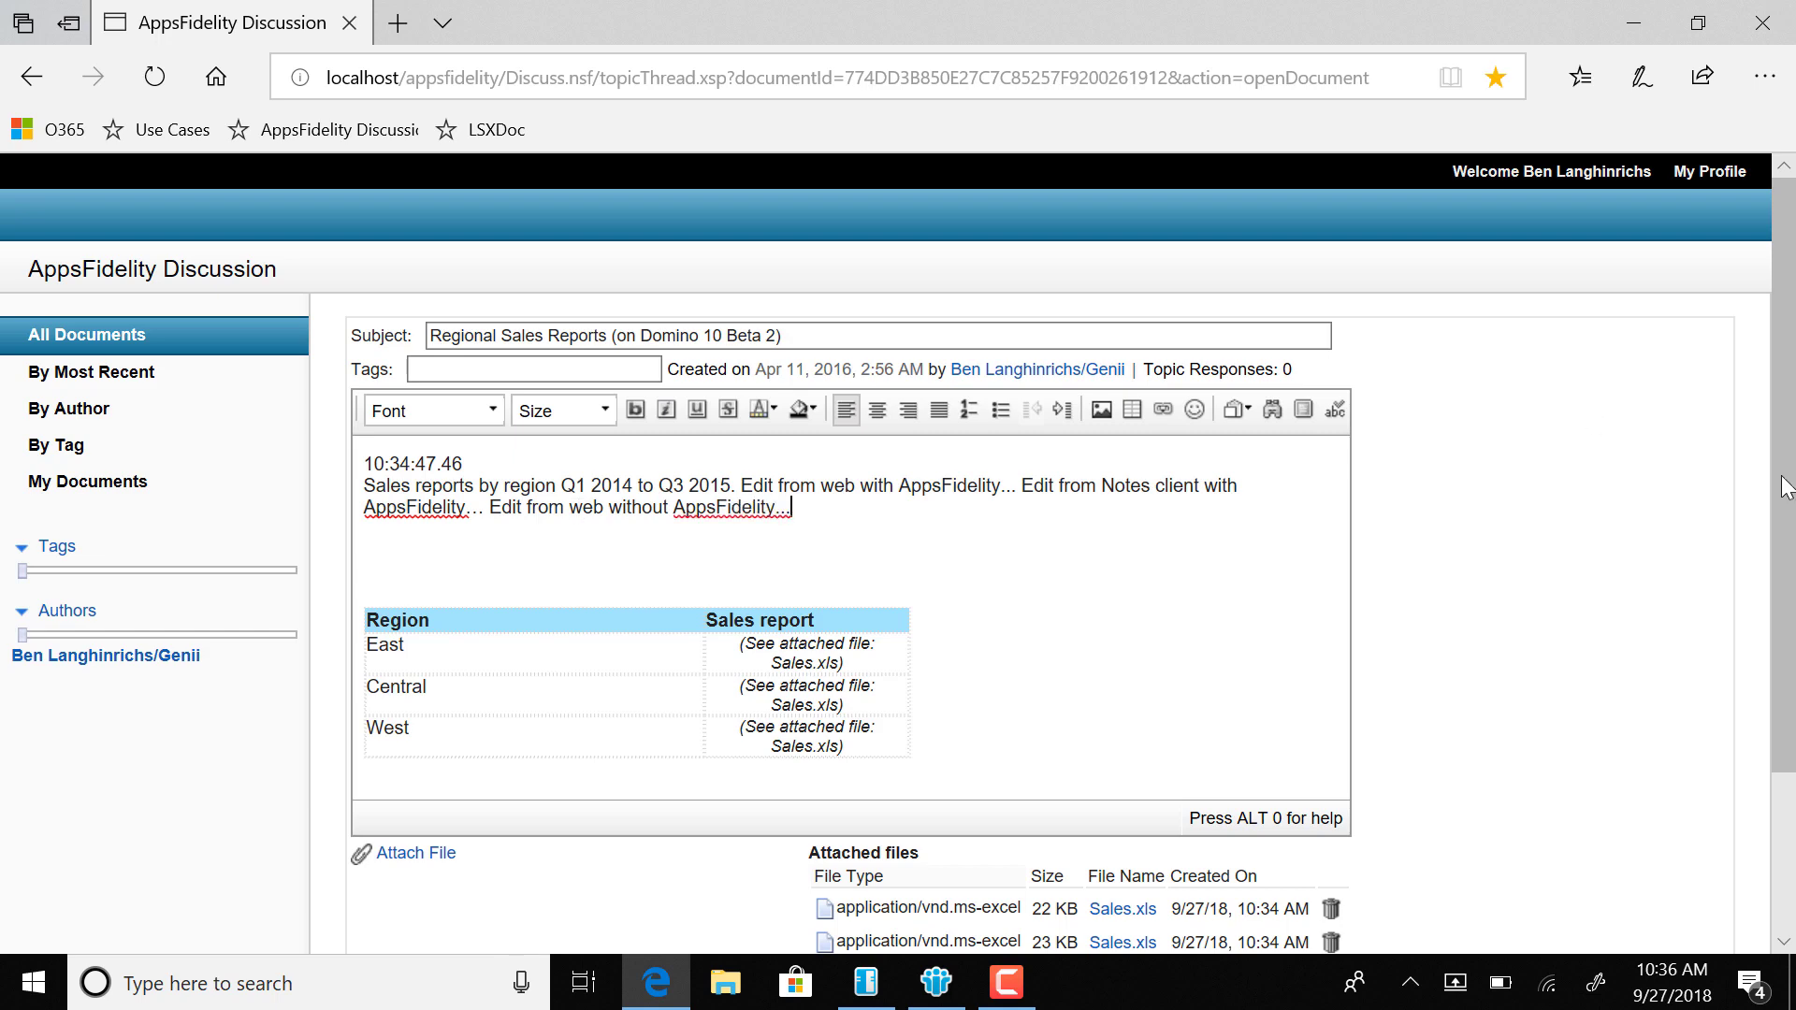
drag(1787, 500, 1787, 717)
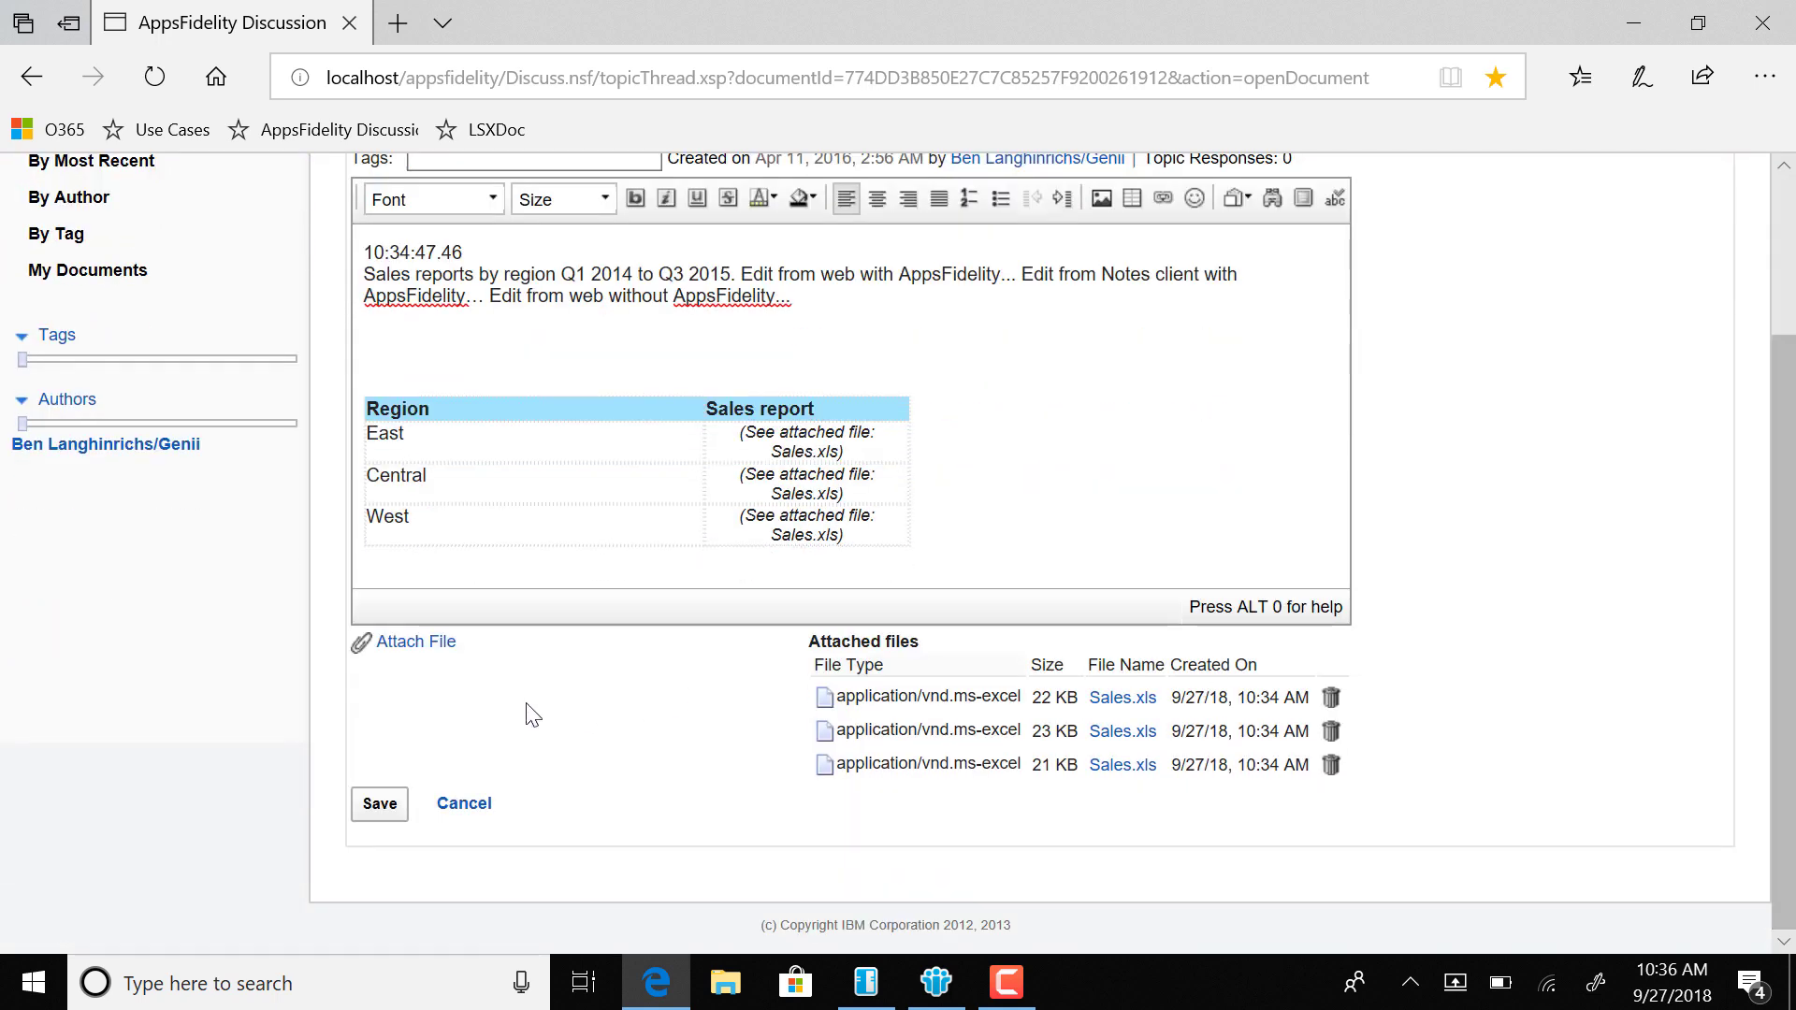
click(378, 805)
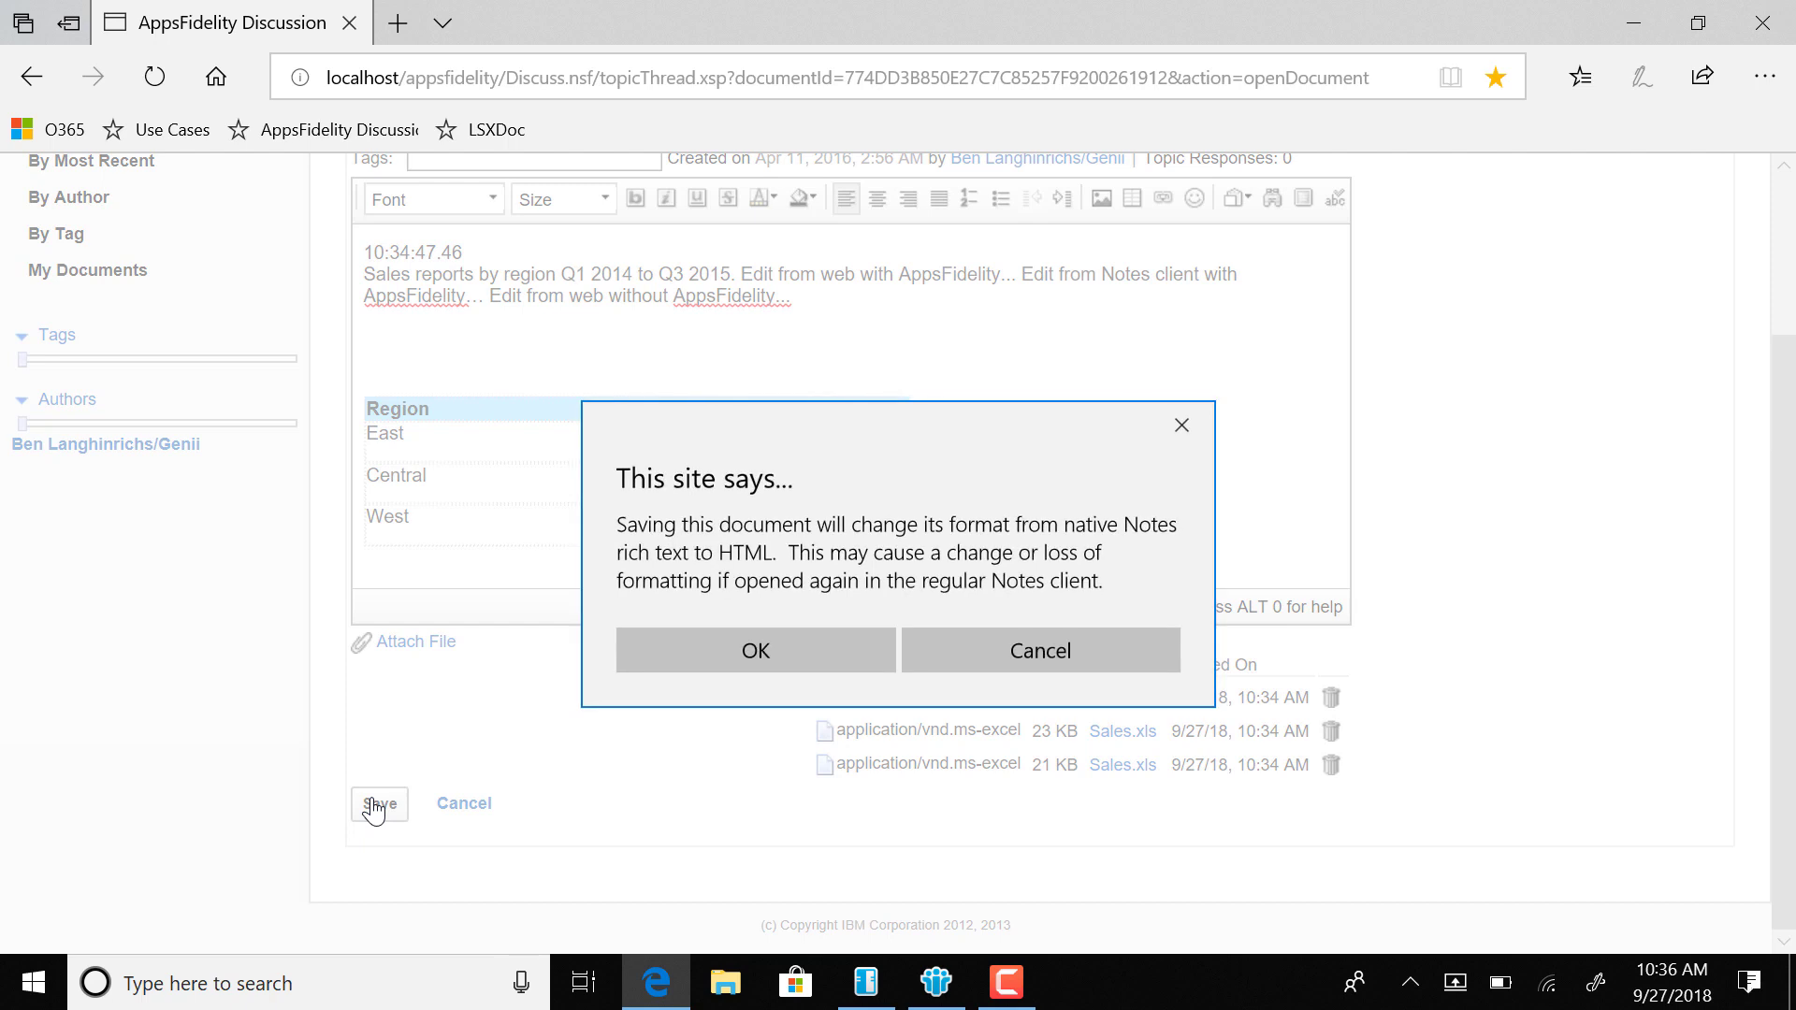
click(760, 658)
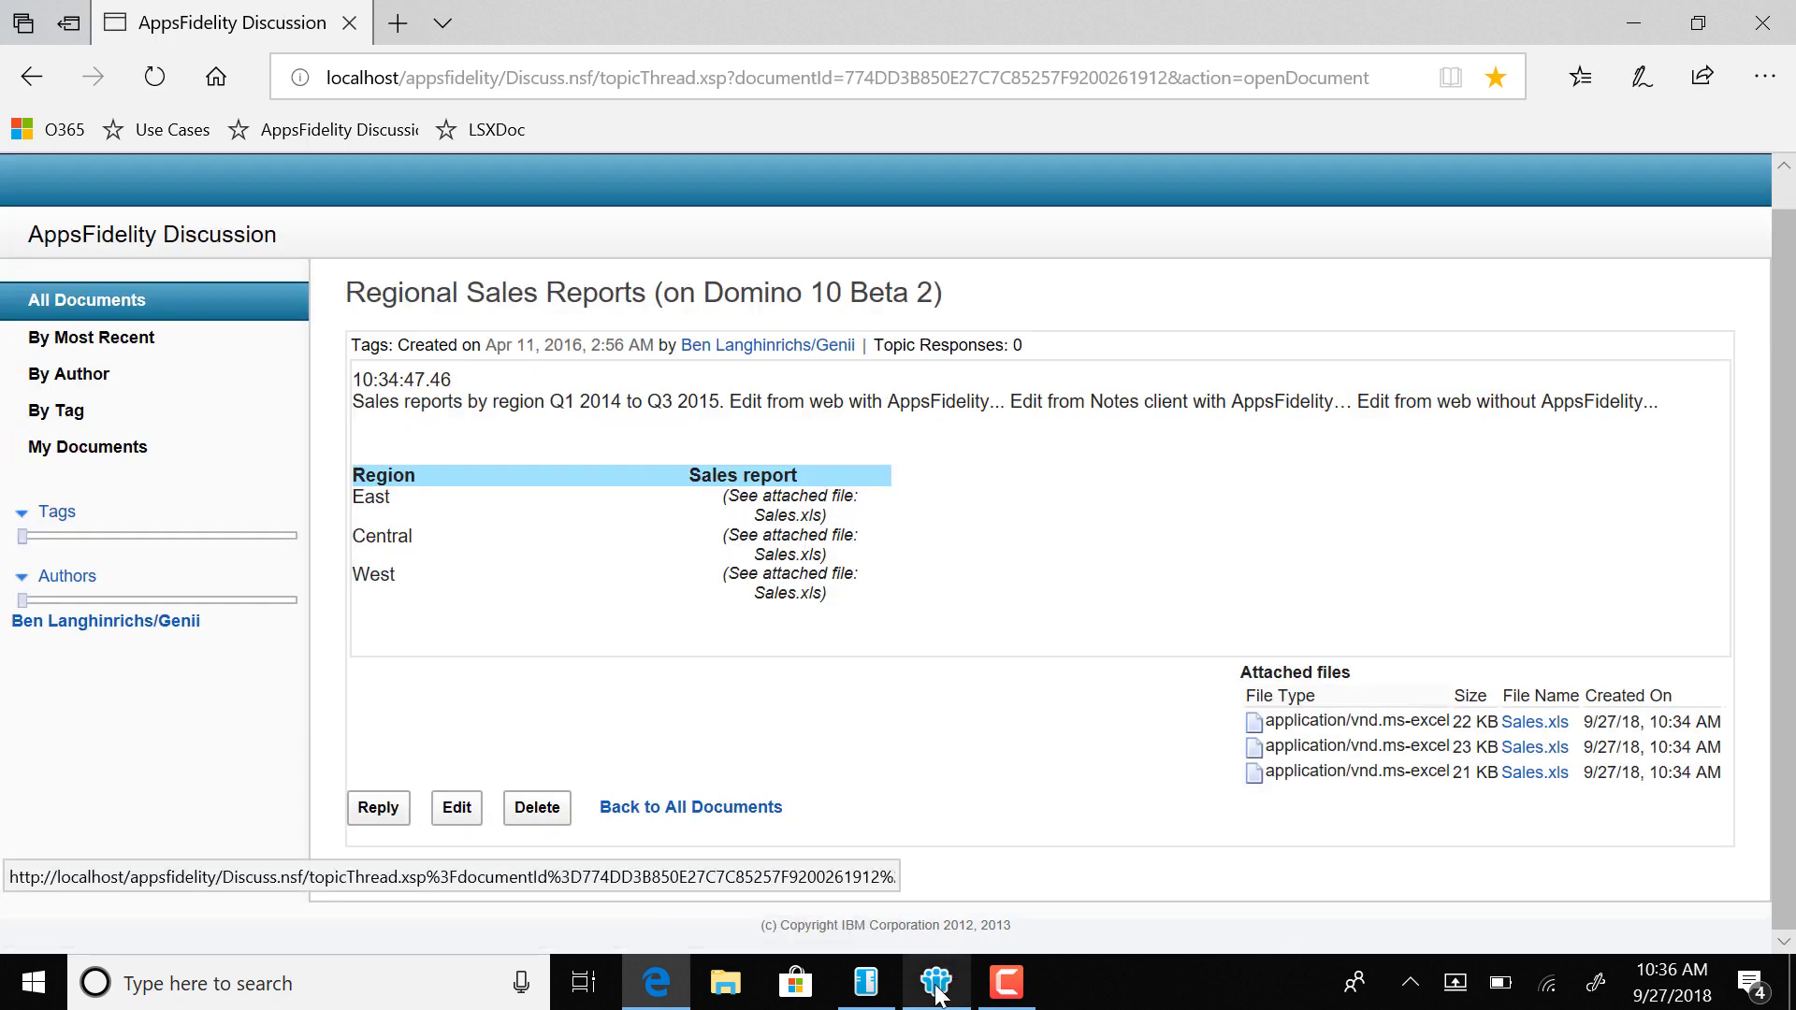
Switch to IBM Notes, open the Regional Sales Reports topic, and examine how its table and Sales.xls attachments are laid out.
mouse_move(936, 983)
click(857, 810)
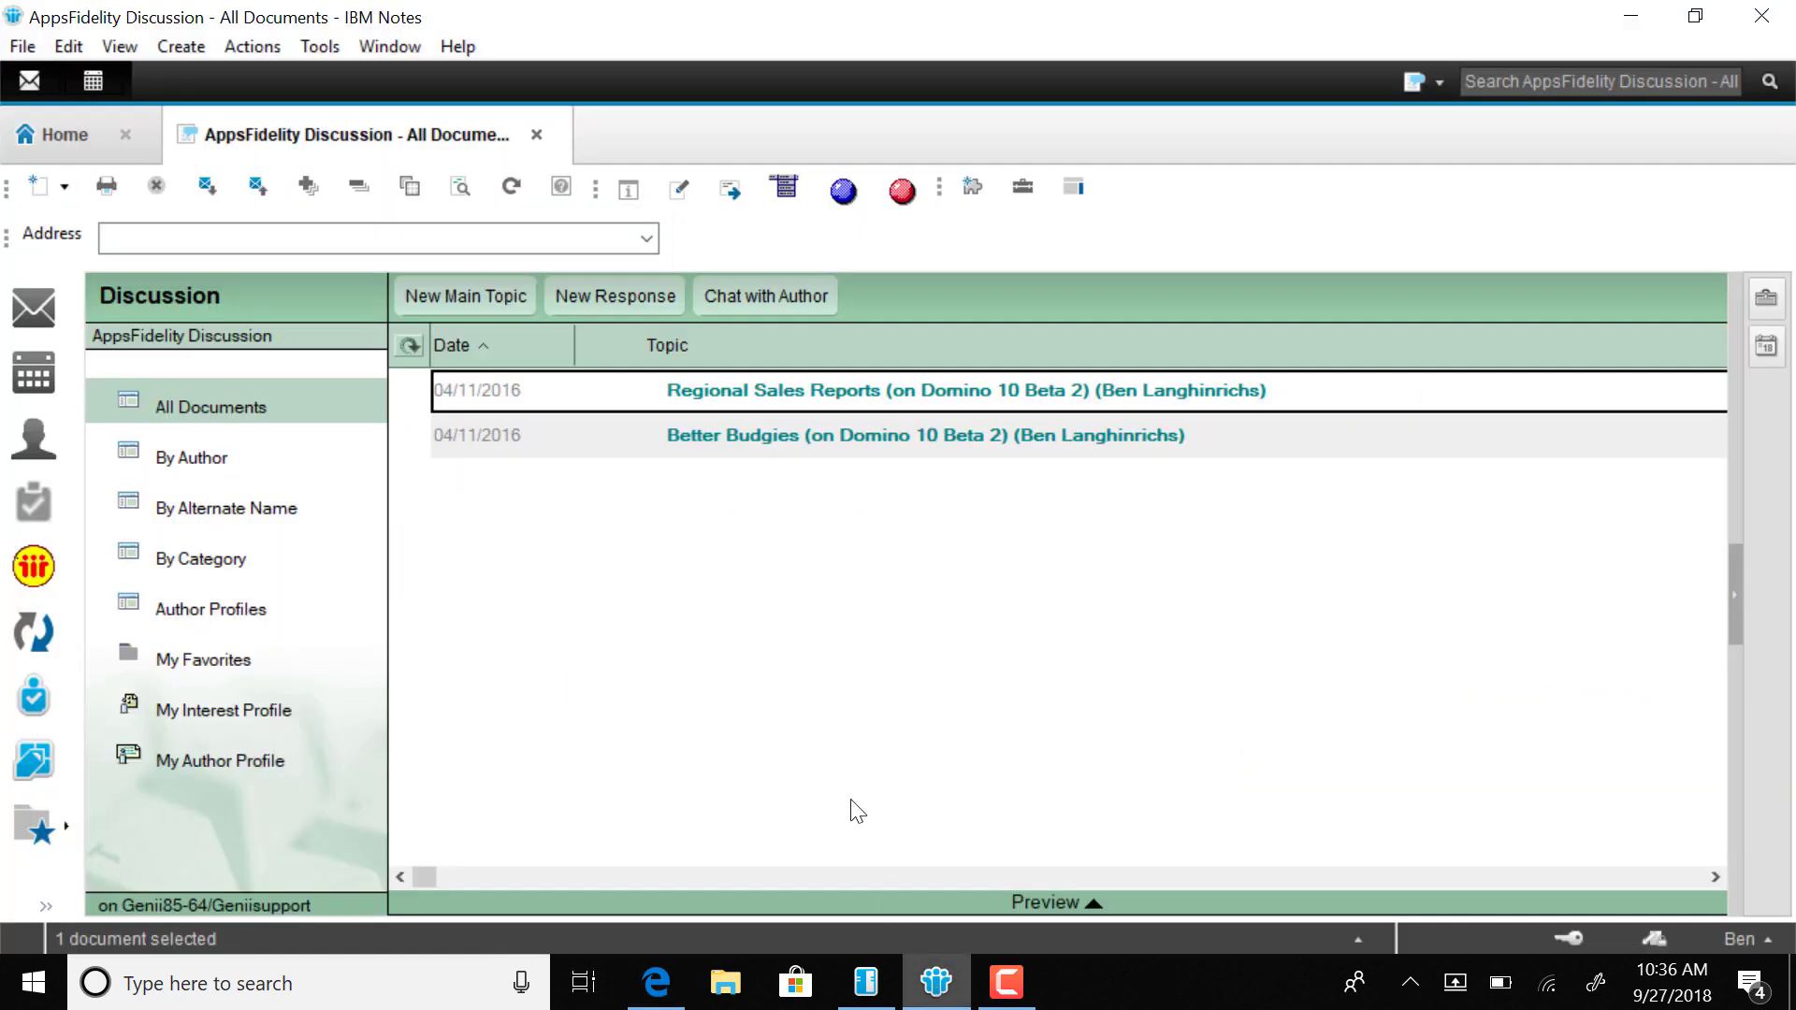
double_click(844, 390)
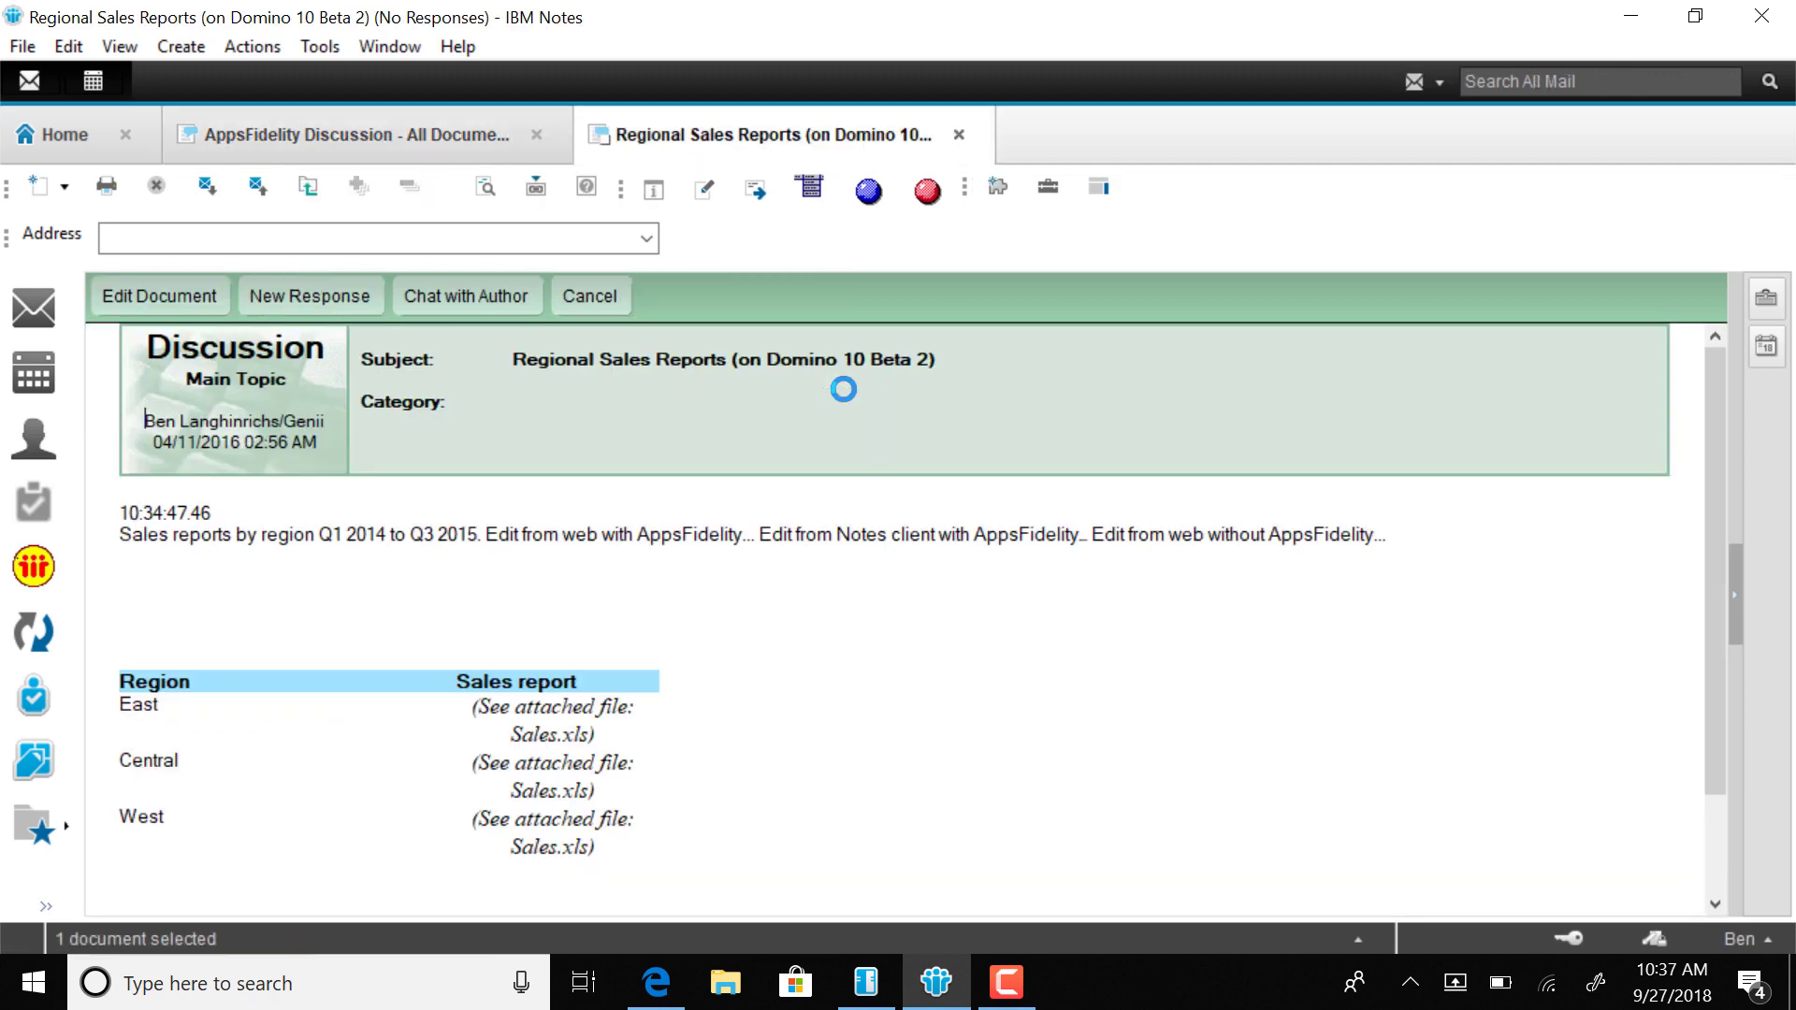
drag(1712, 569, 1713, 774)
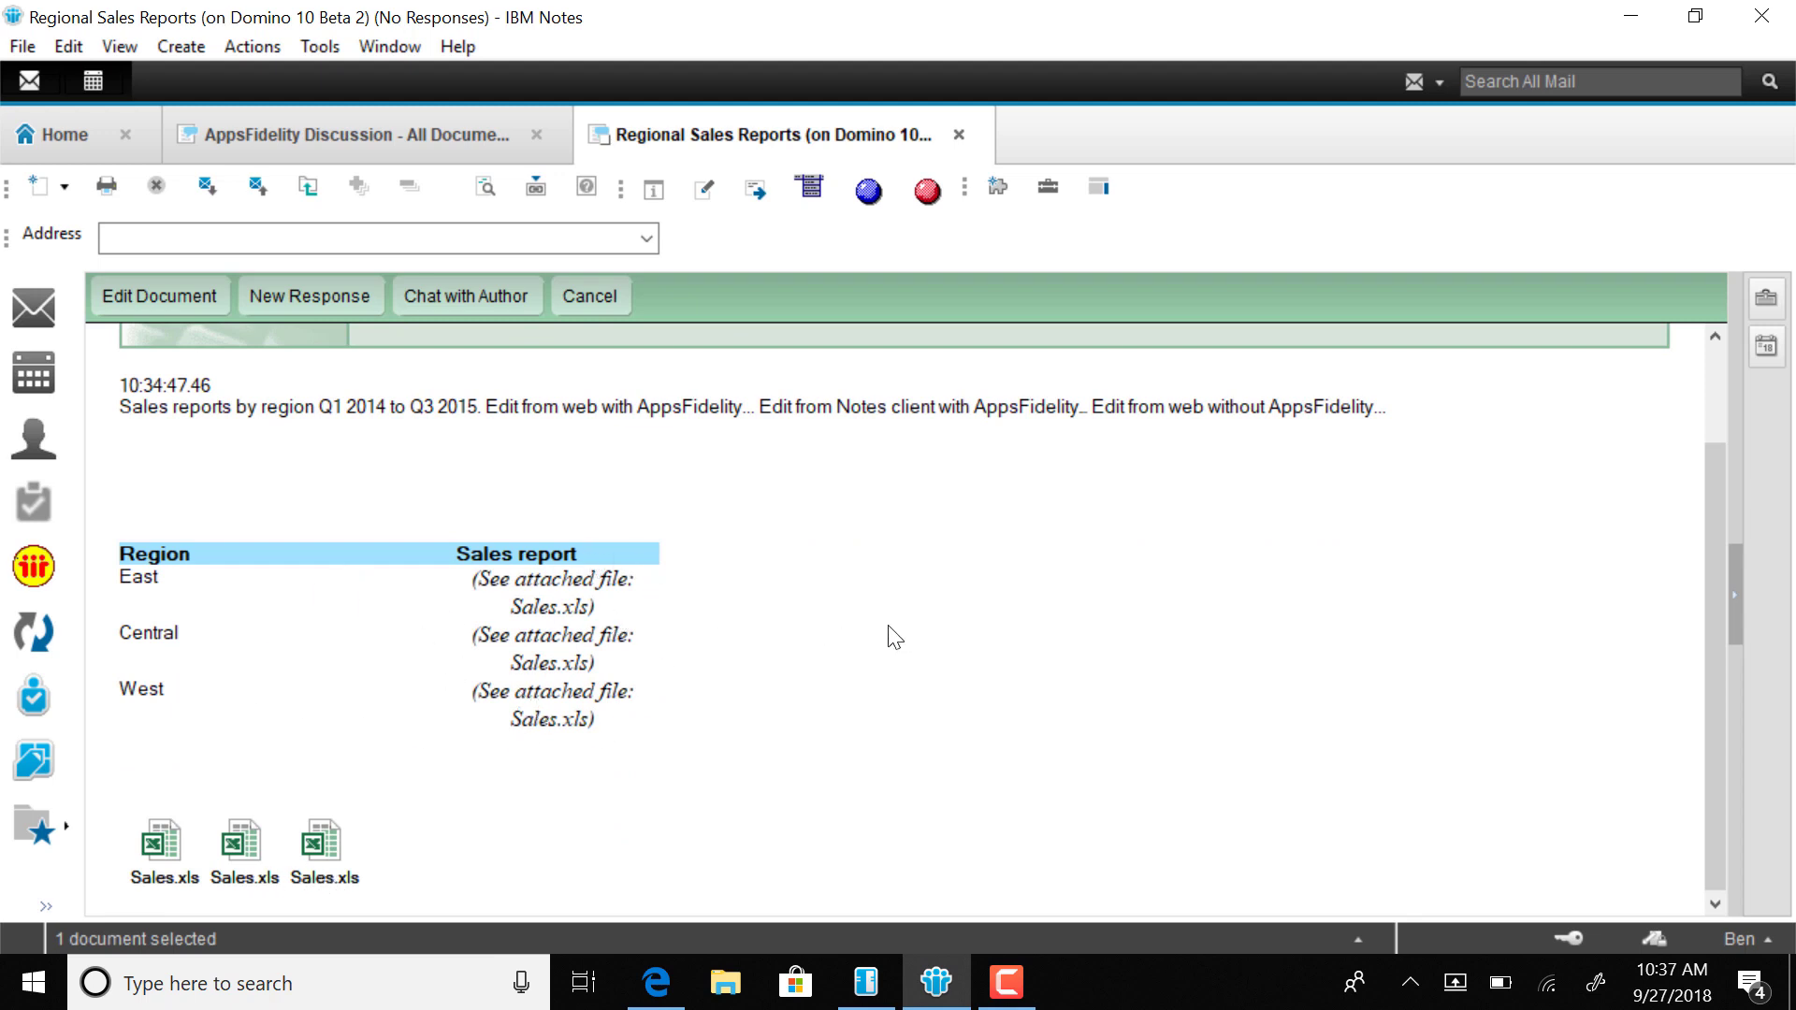
Append "Edit from Notes without AppsFidelity..." to the topic's introductory sentence, then save and close the document.
double_click(1428, 446)
text(Ed)
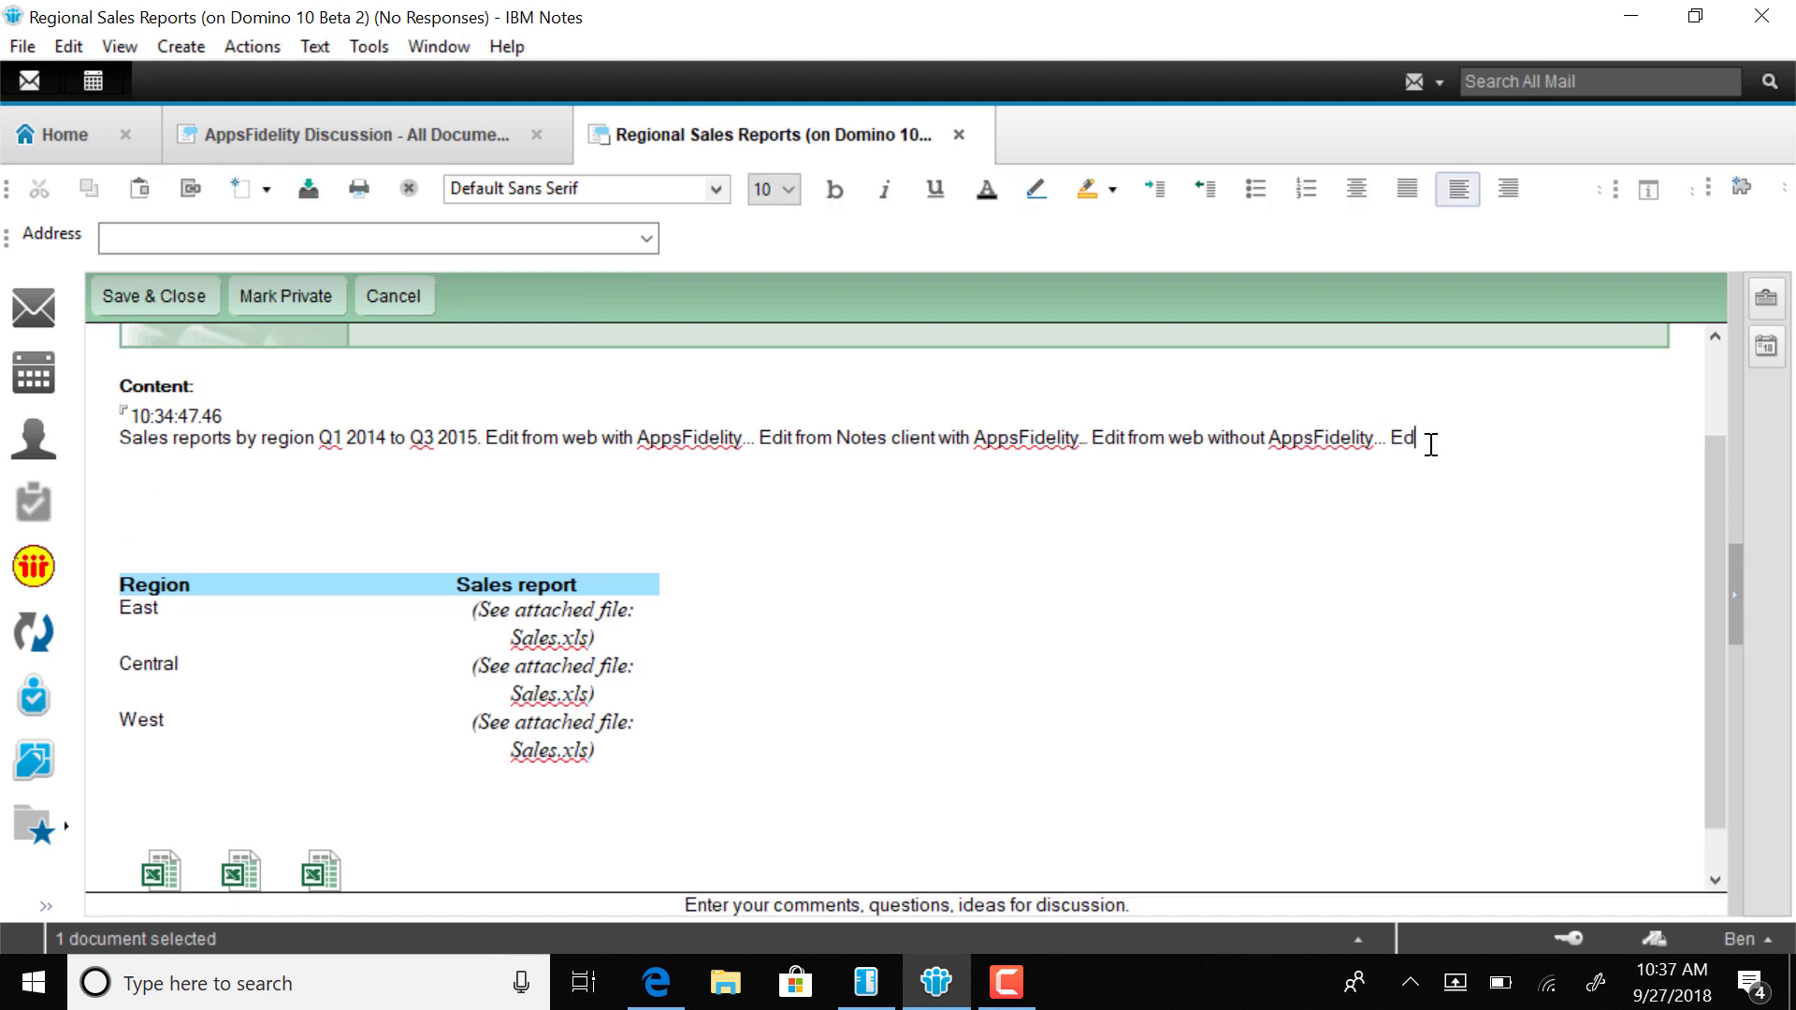
text(from Notes without AppsFidelity)
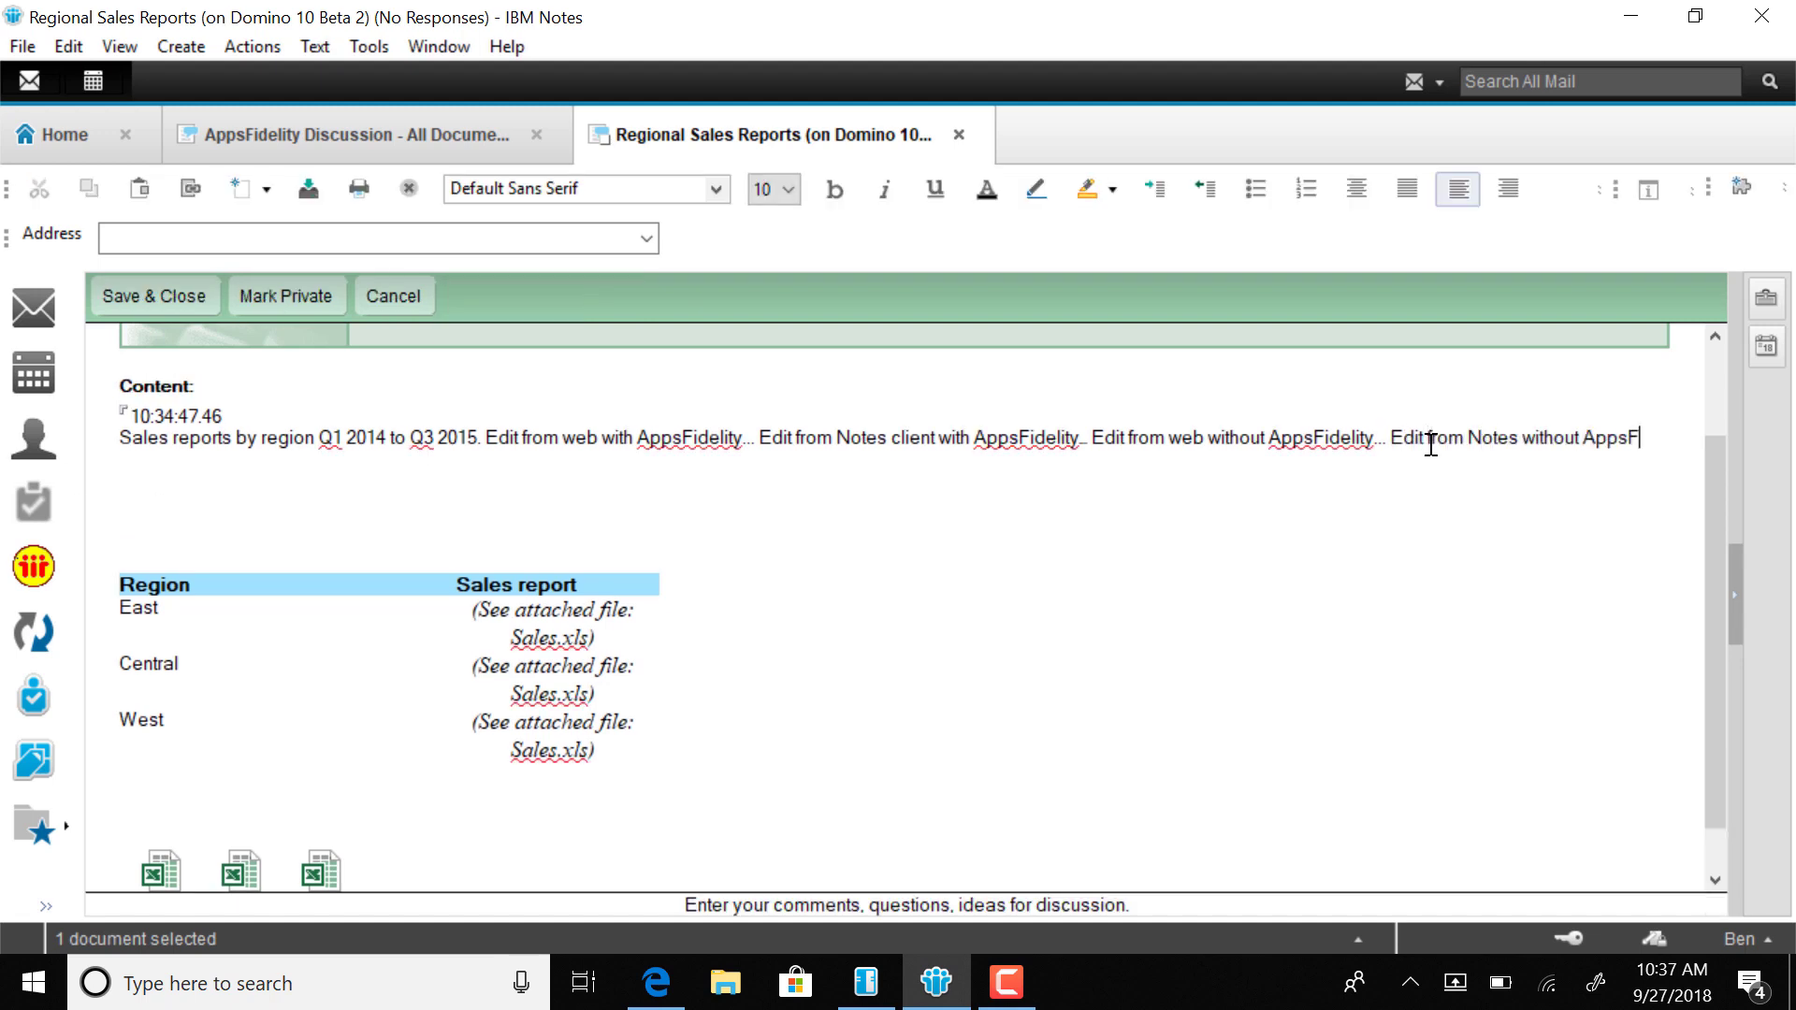
text(...)
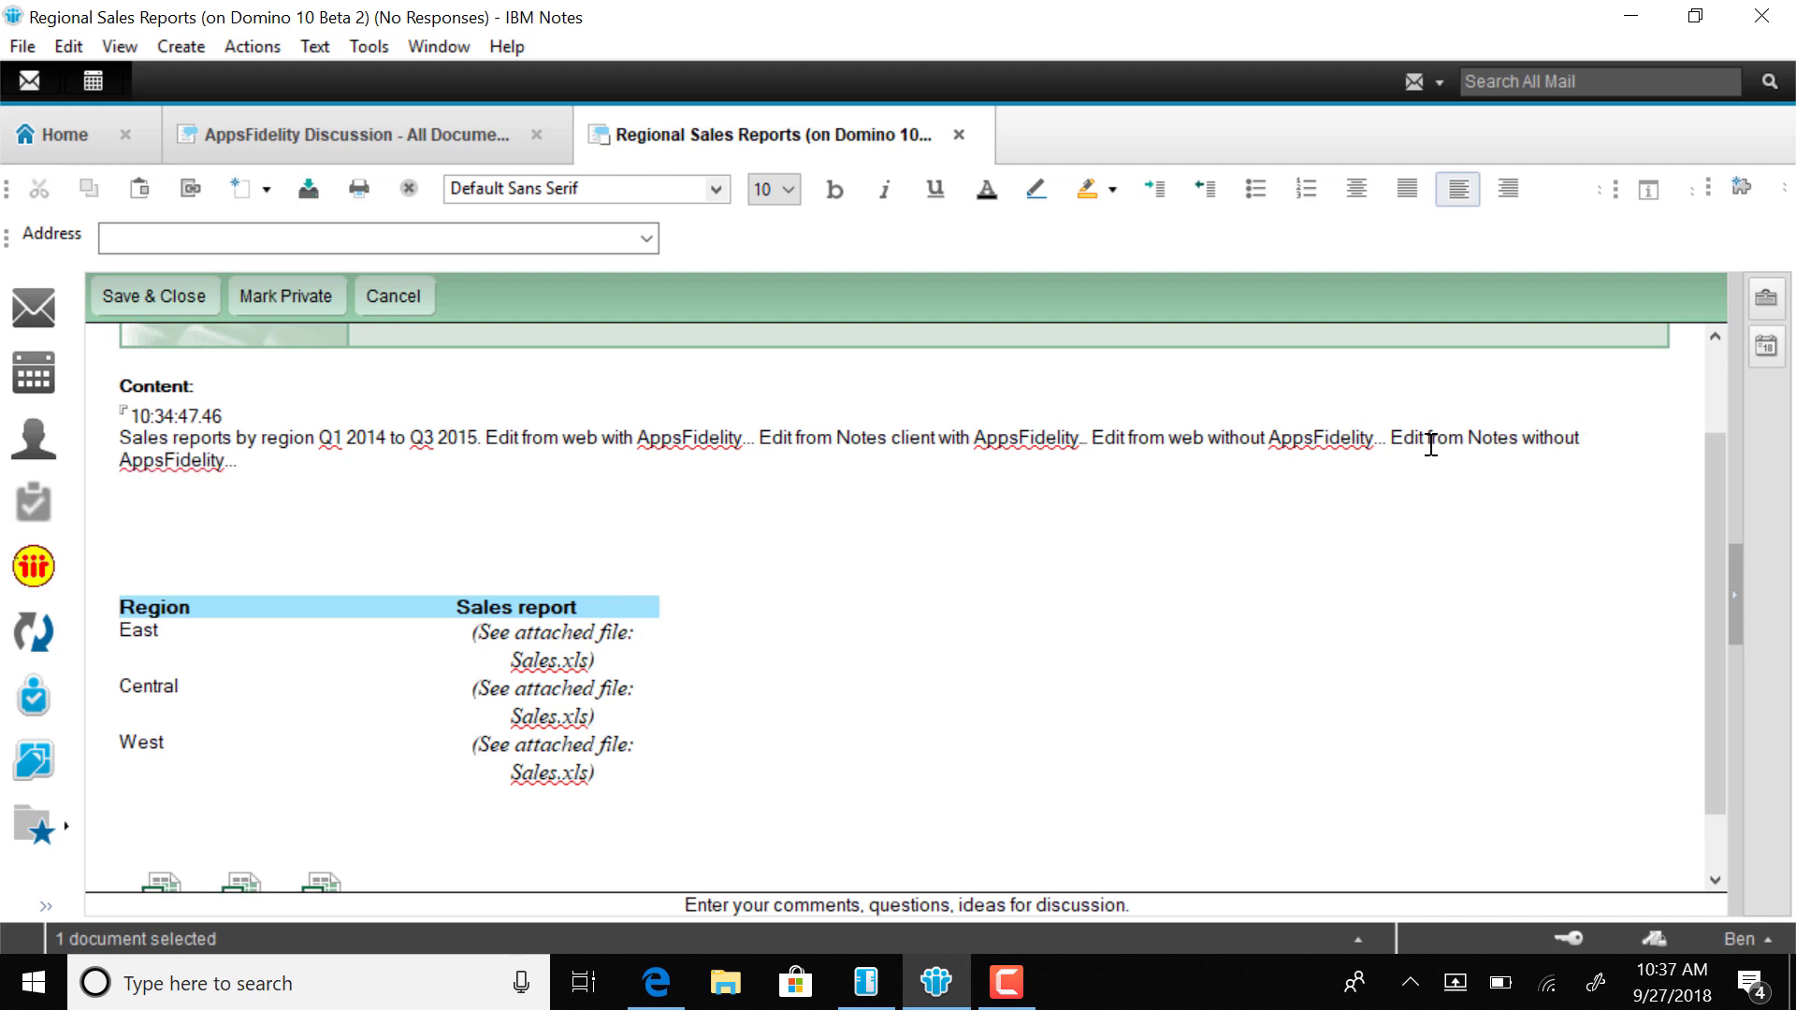
click(174, 300)
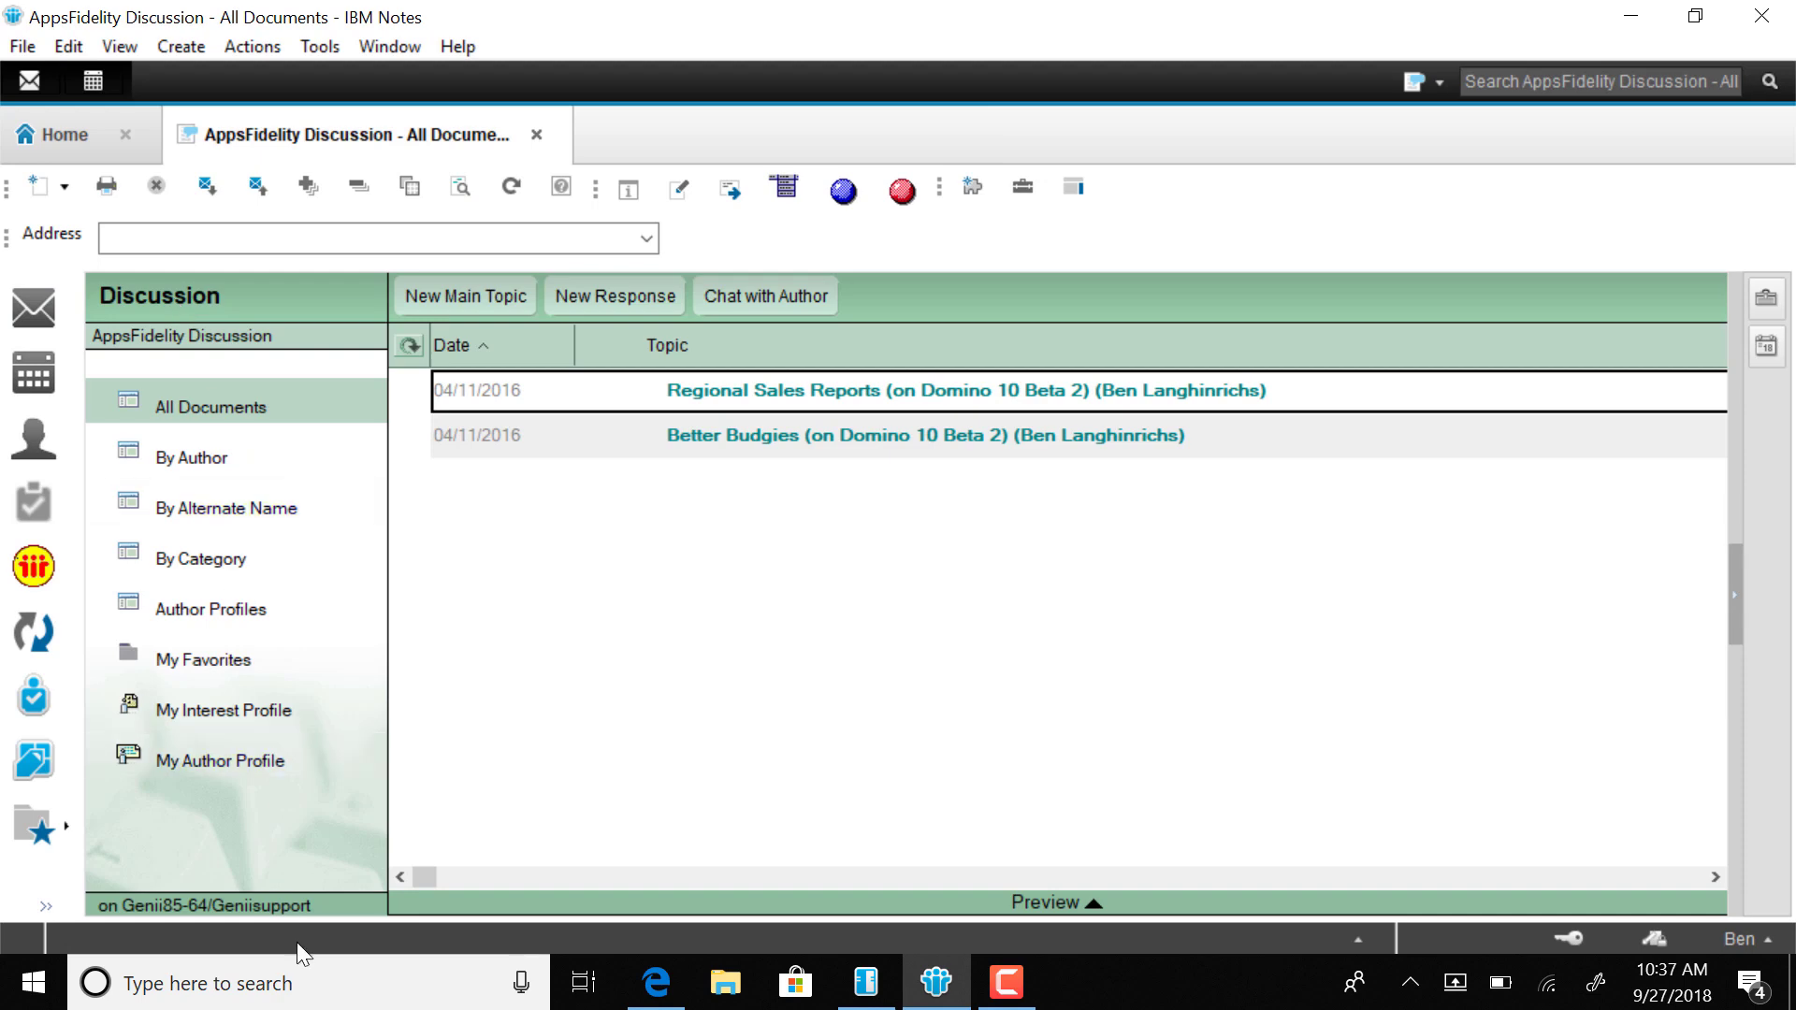
Switch to the Edge browser and reopen the Regional Sales Reports topic to examine its web rendering after the Notes edit.
click(658, 982)
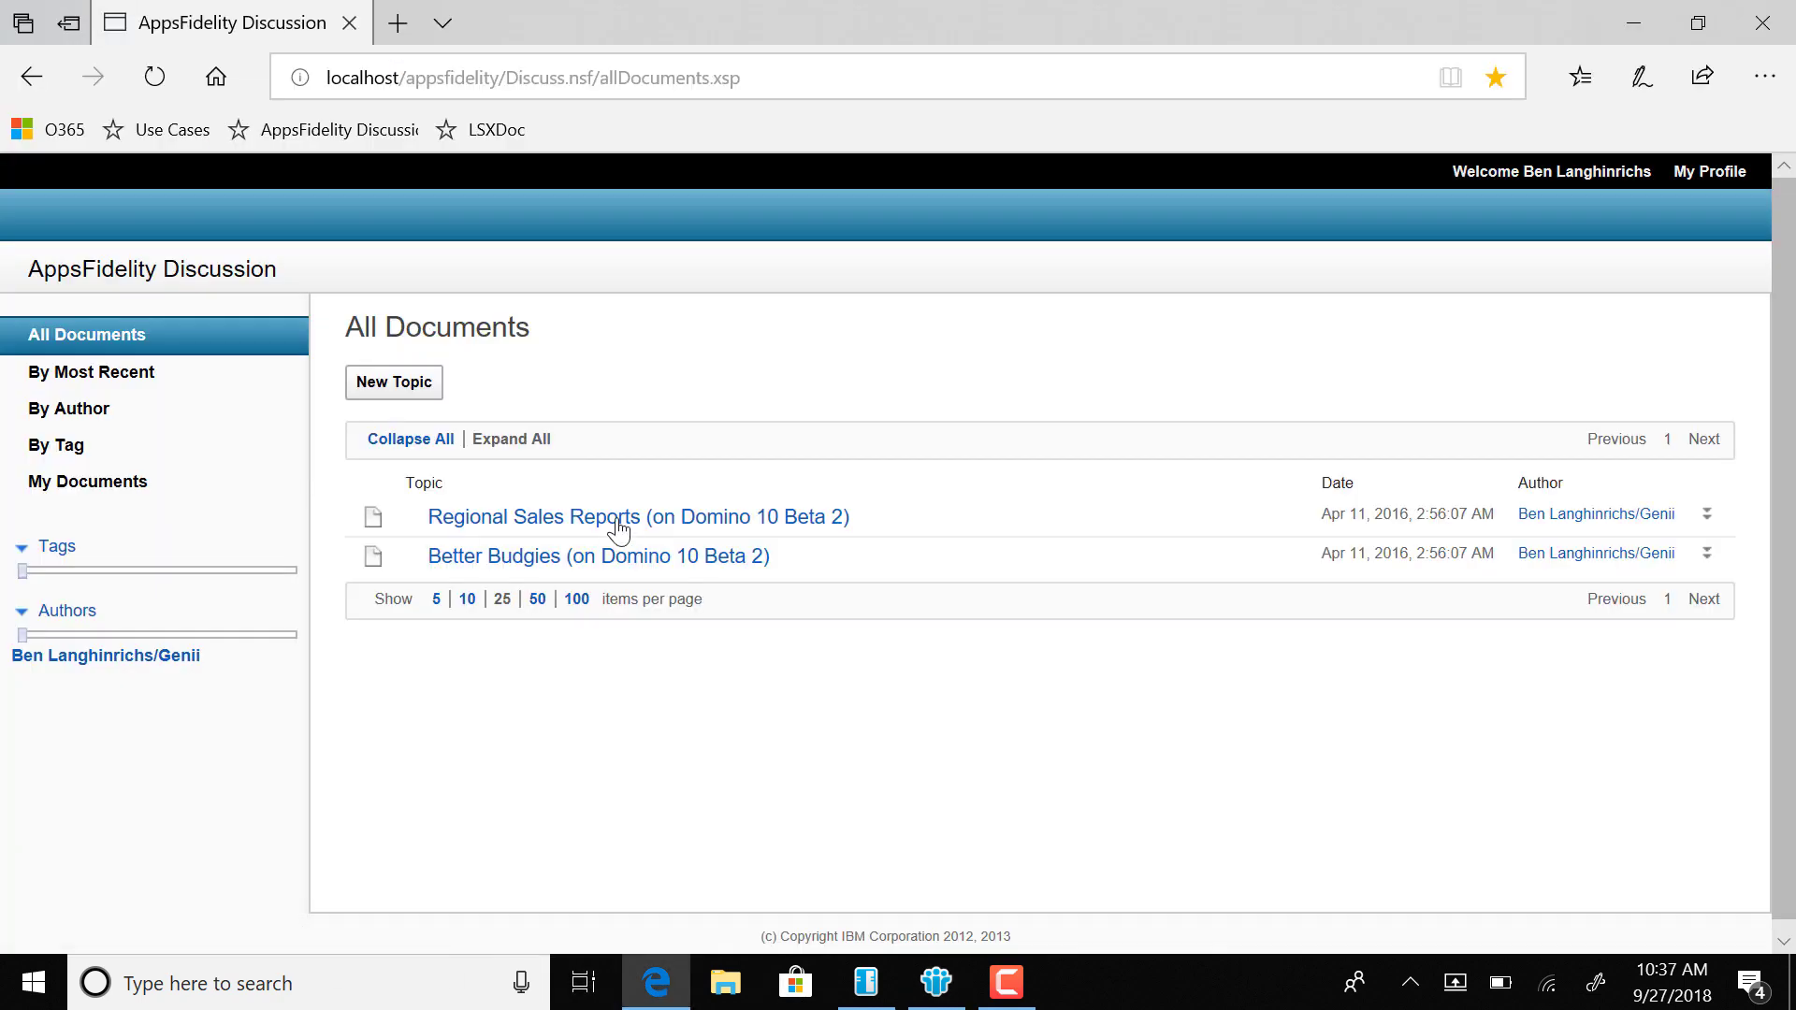
click(625, 521)
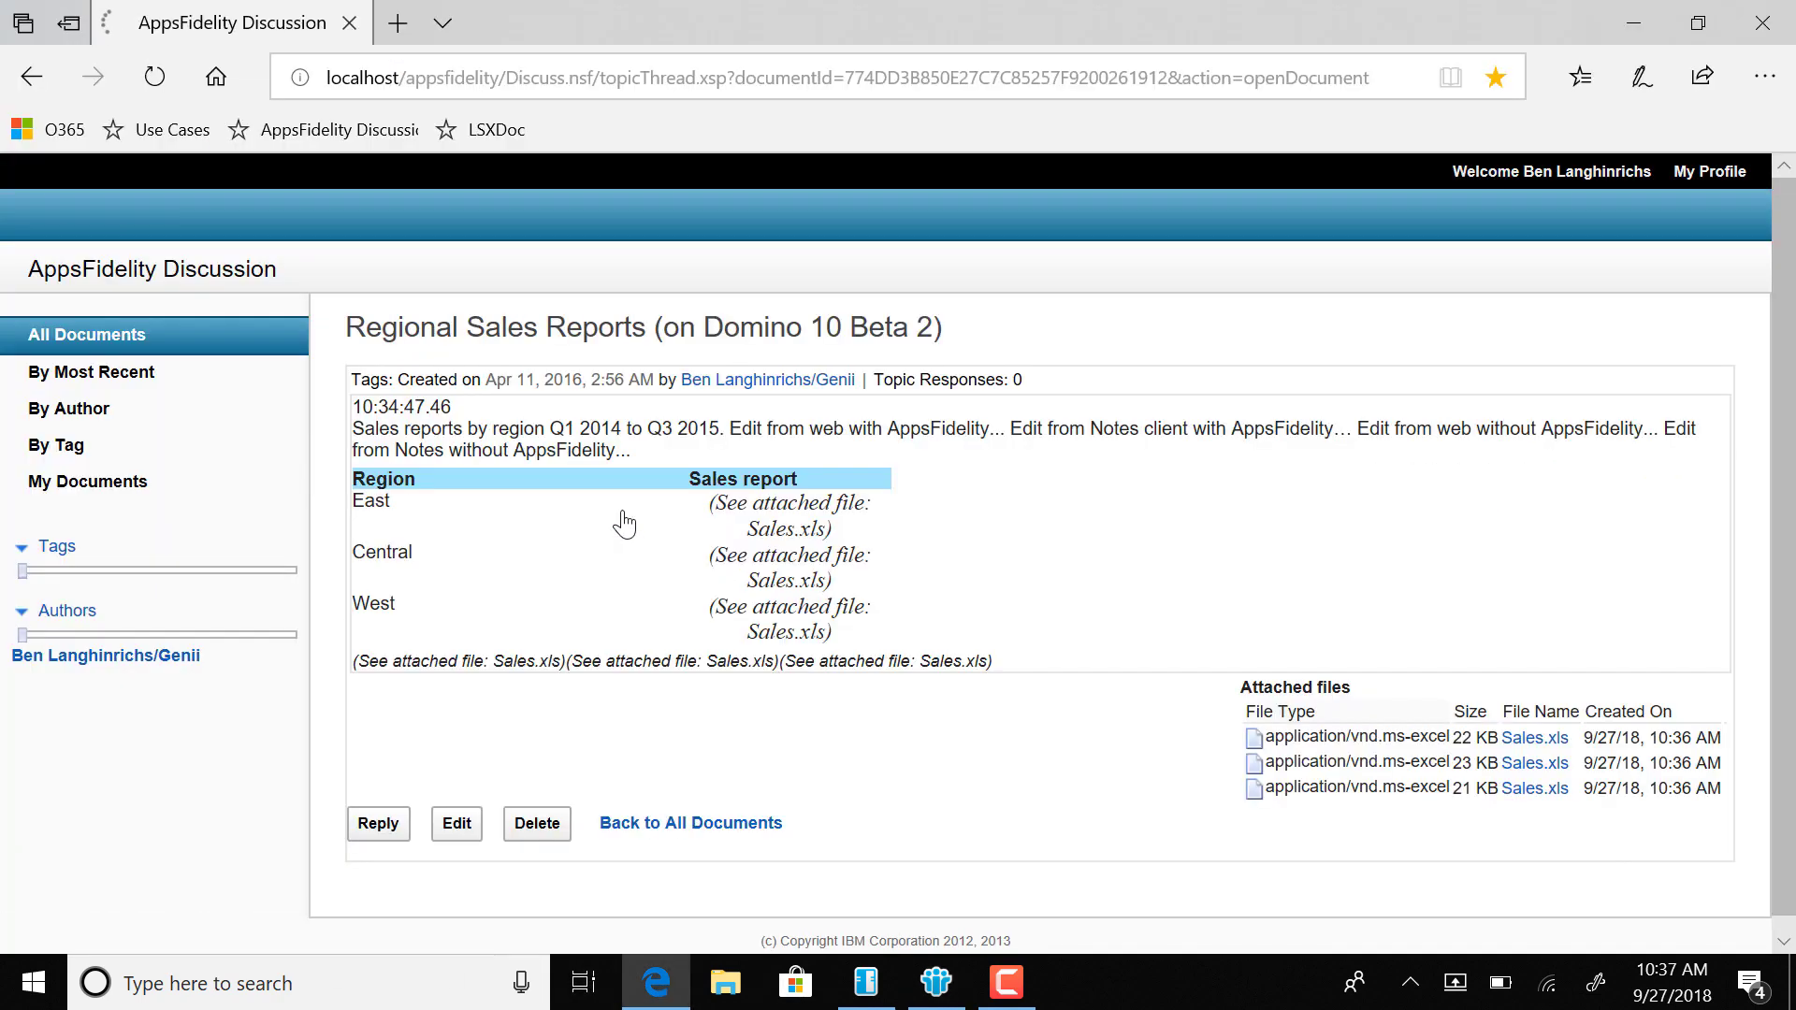